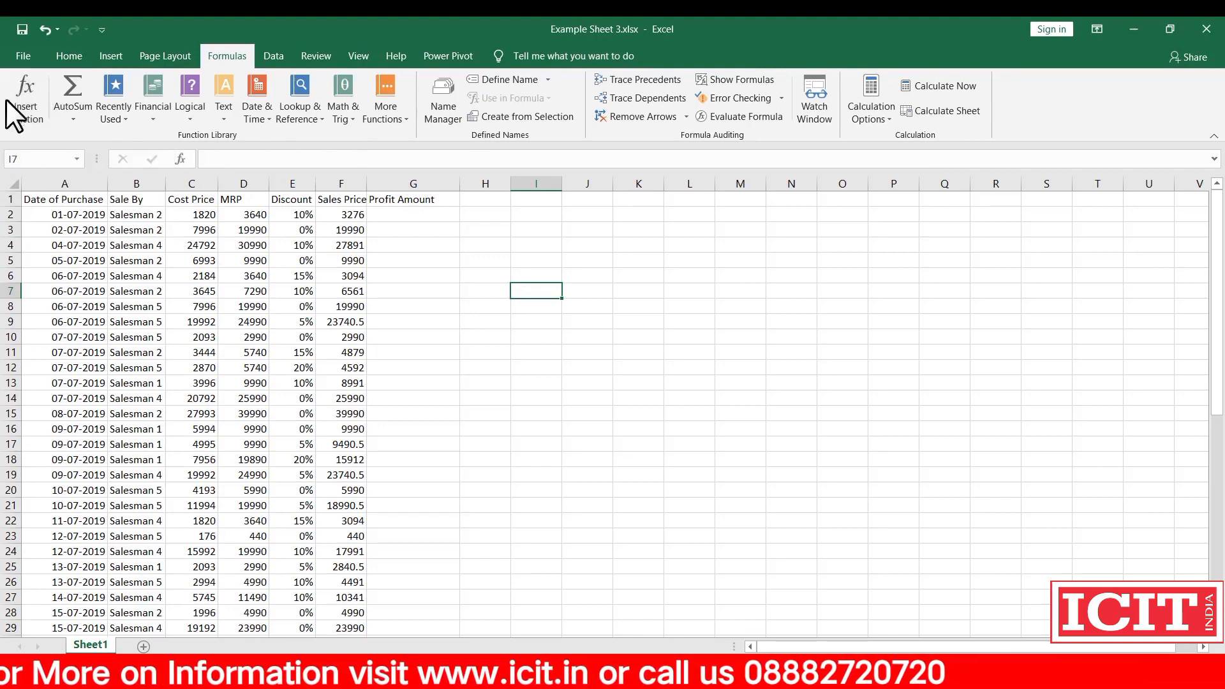
# - Browse the functions offered under the All category of the Insert Function dialog
pyautogui.click(27, 102)
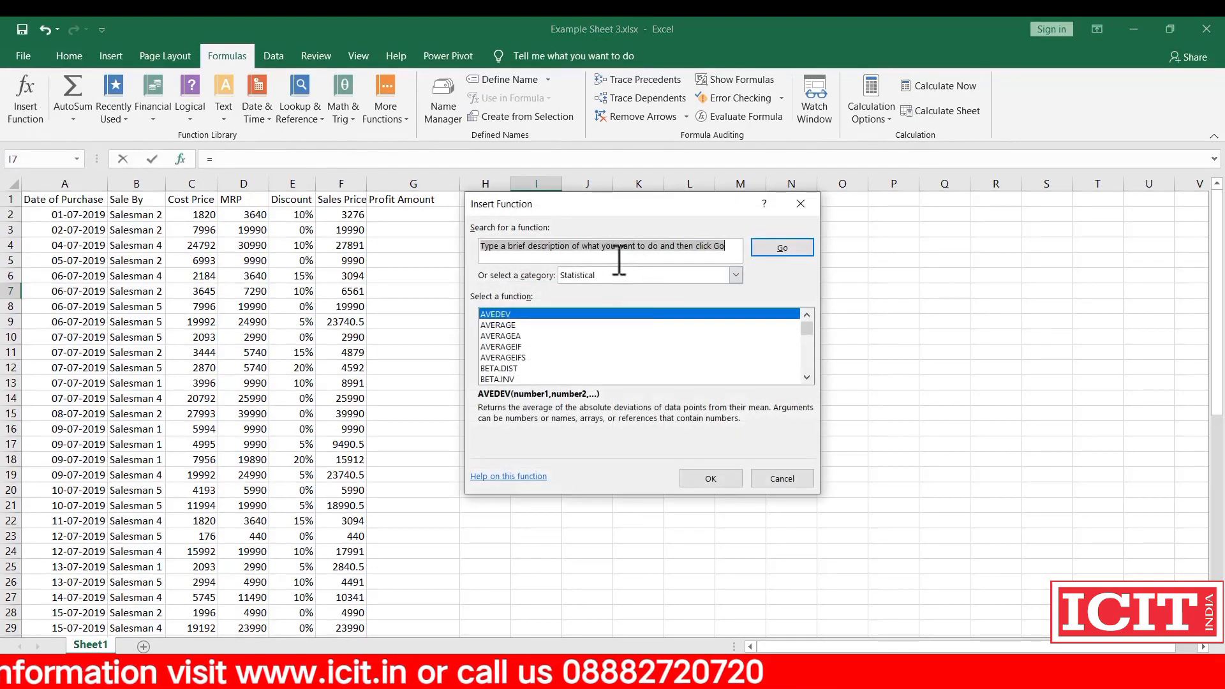
pyautogui.click(599, 277)
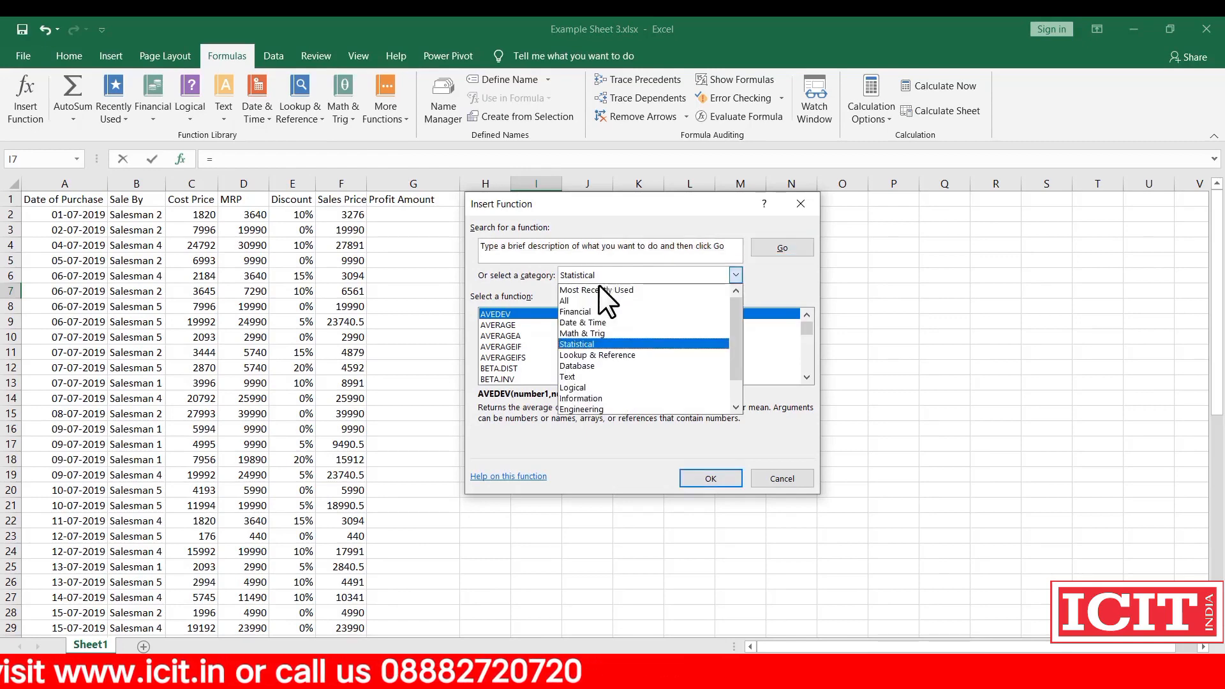
pyautogui.click(592, 298)
pyautogui.moveTo(806, 327); pyautogui.dragTo(802, 375)
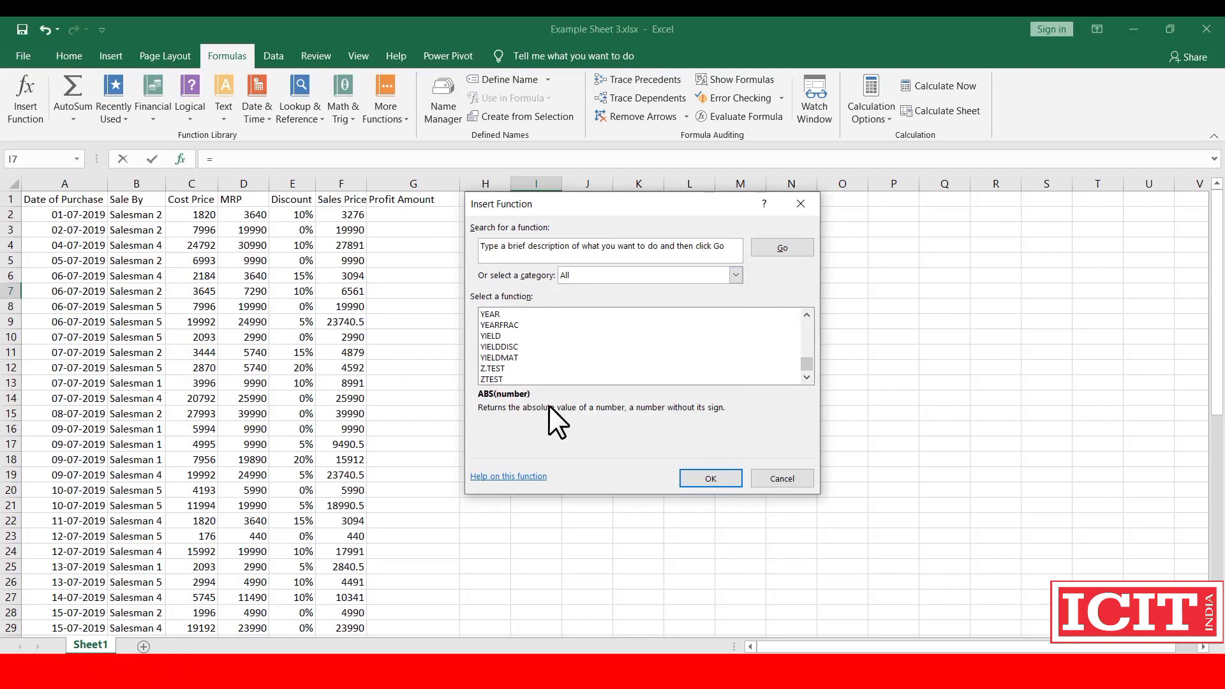
pyautogui.press('Escape')
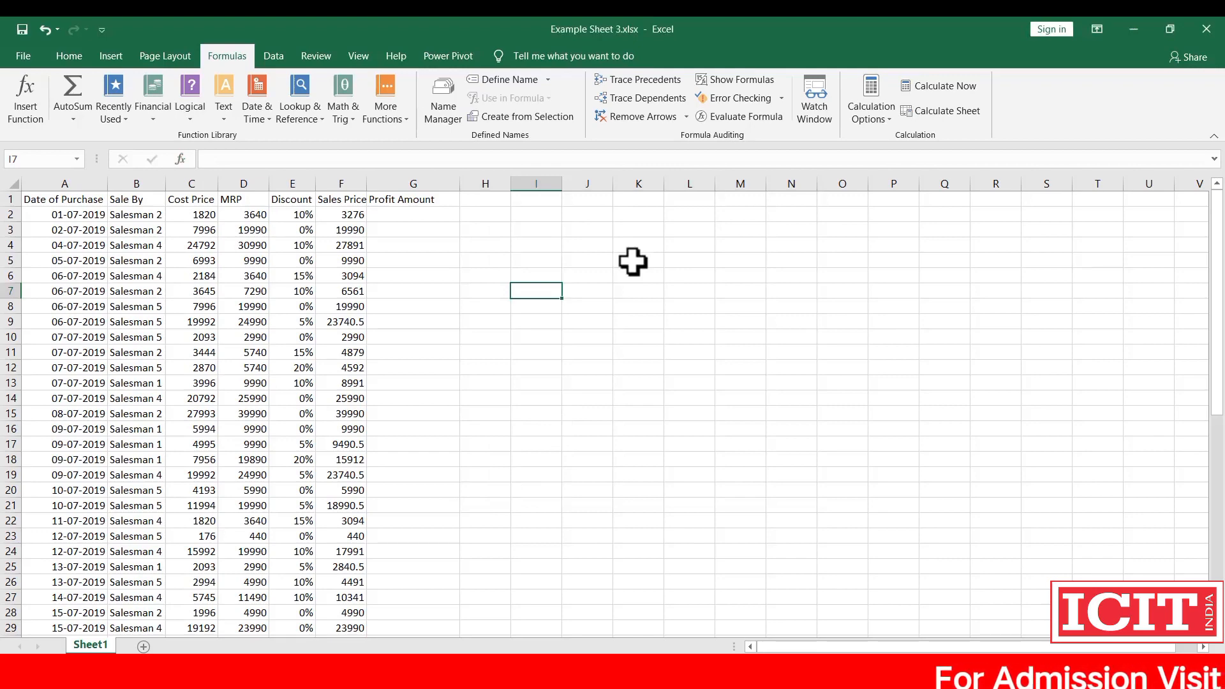
pyautogui.click(26, 99)
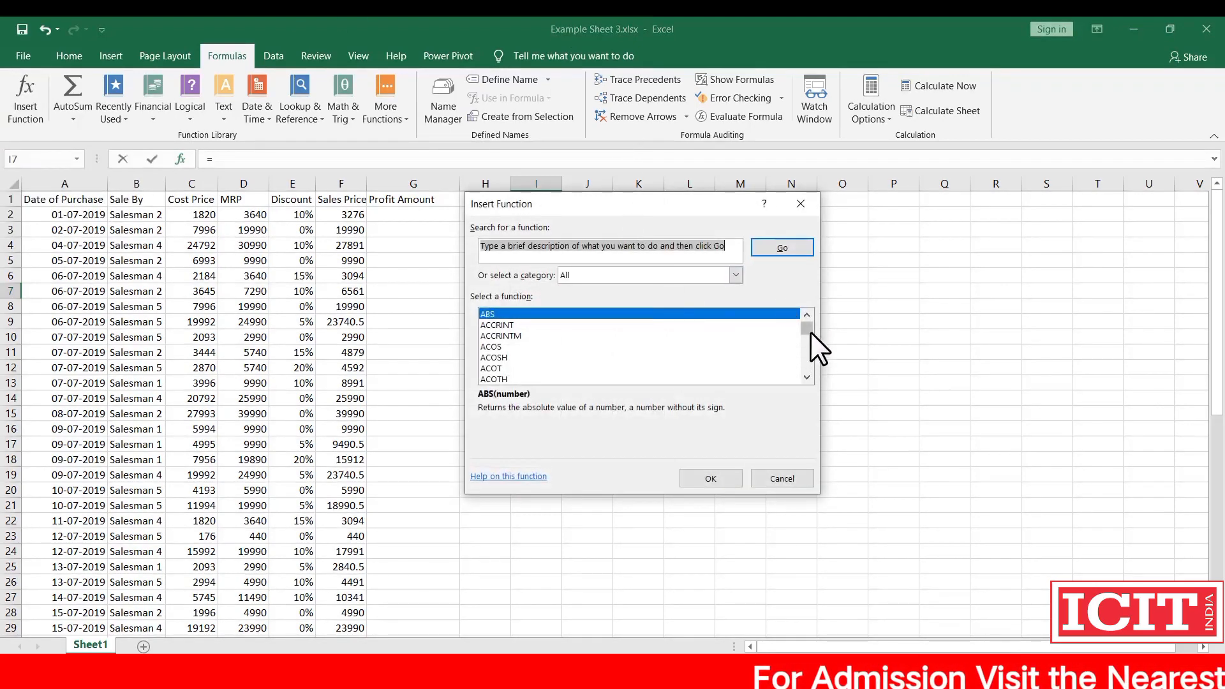
pyautogui.moveTo(811, 333); pyautogui.dragTo(799, 310)
pyautogui.click(491, 347)
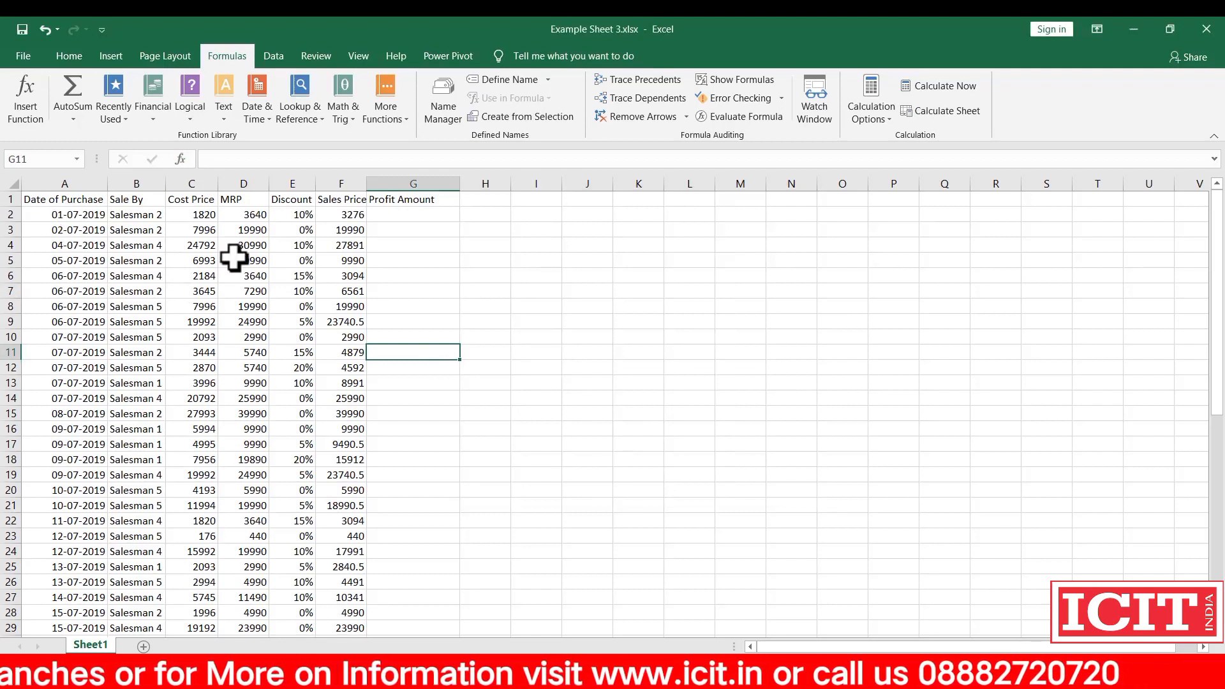
pyautogui.click(198, 244)
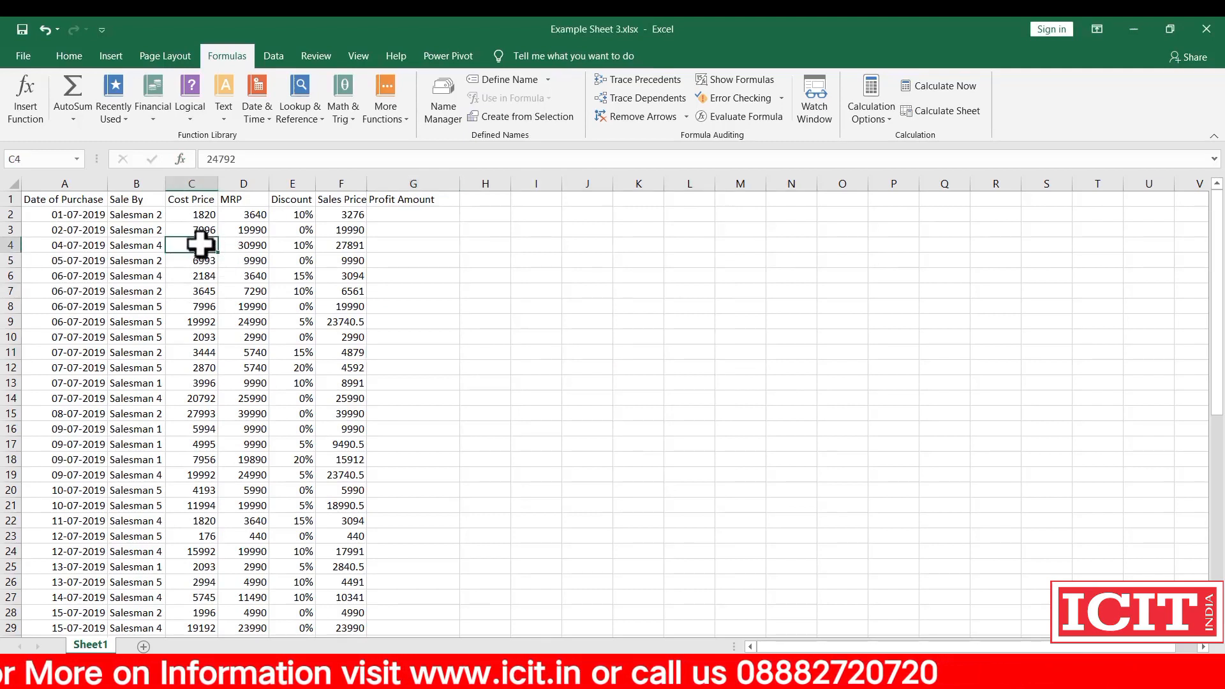
pyautogui.click(330, 244)
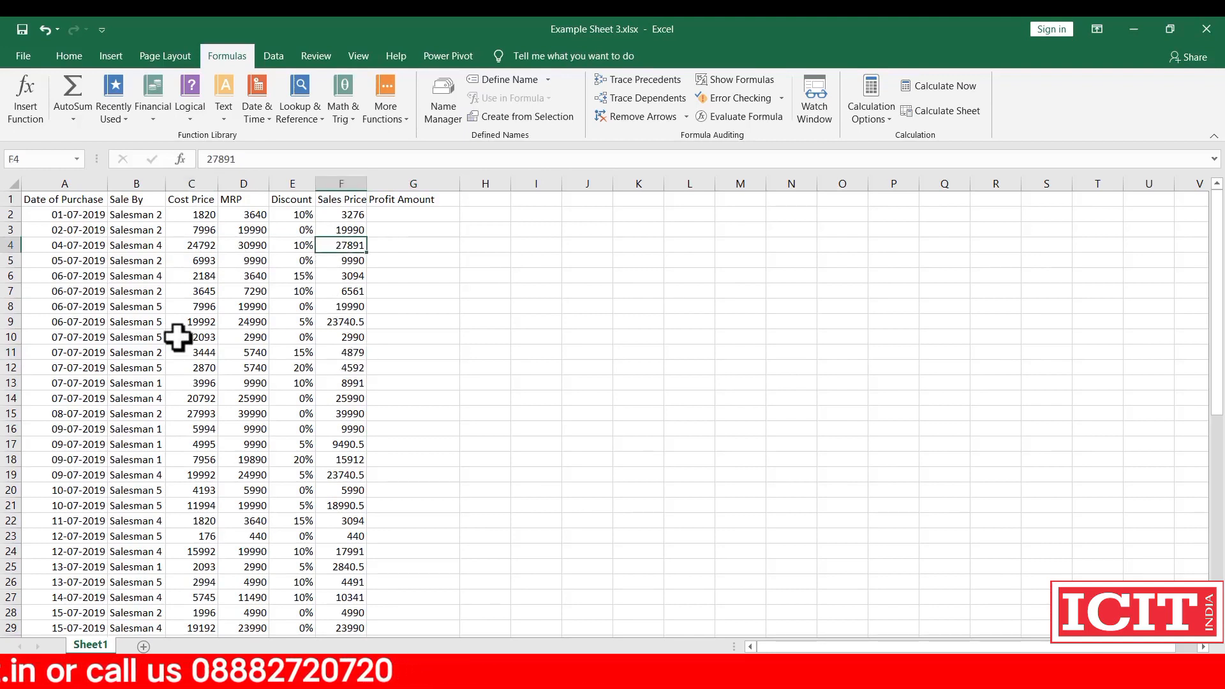
pyautogui.click(185, 231)
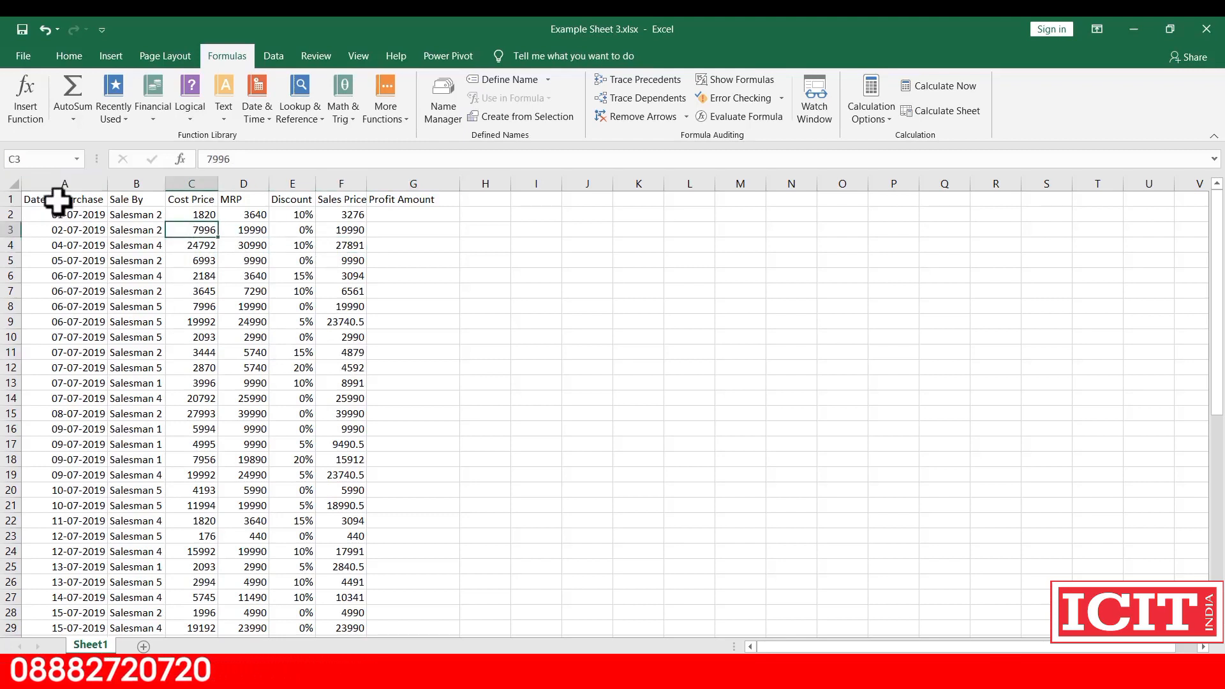
pyautogui.moveTo(57, 201); pyautogui.dragTo(334, 192)
pyautogui.click(338, 352)
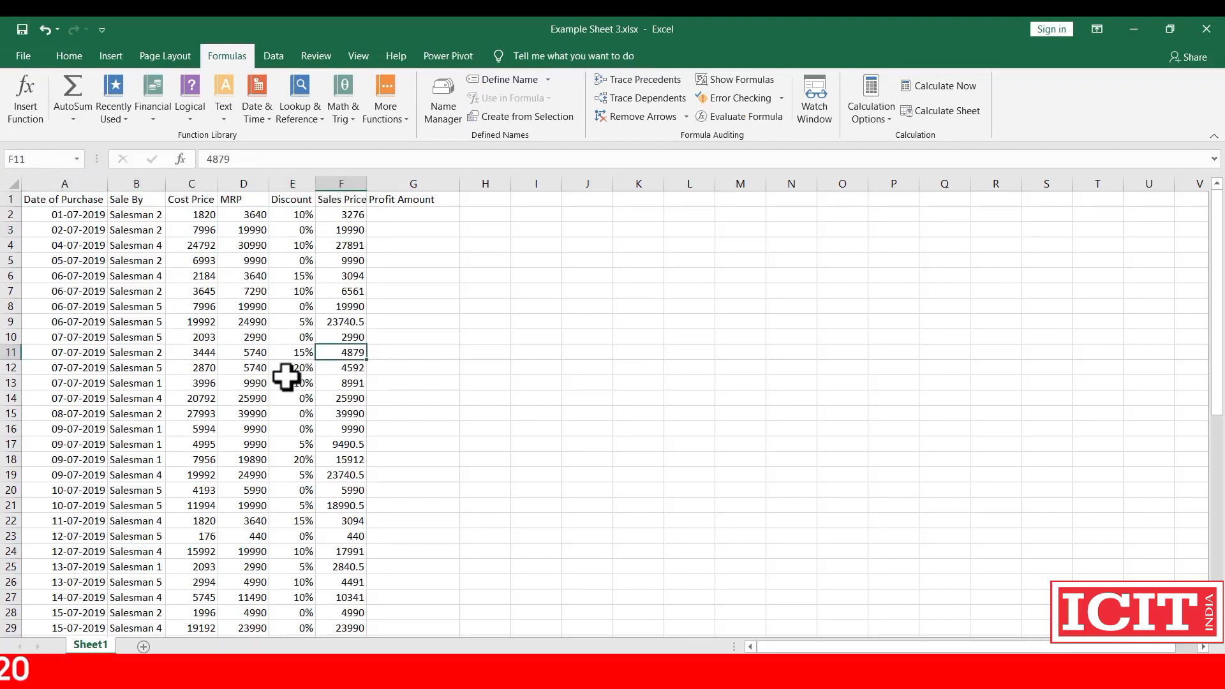
pyautogui.click(300, 291)
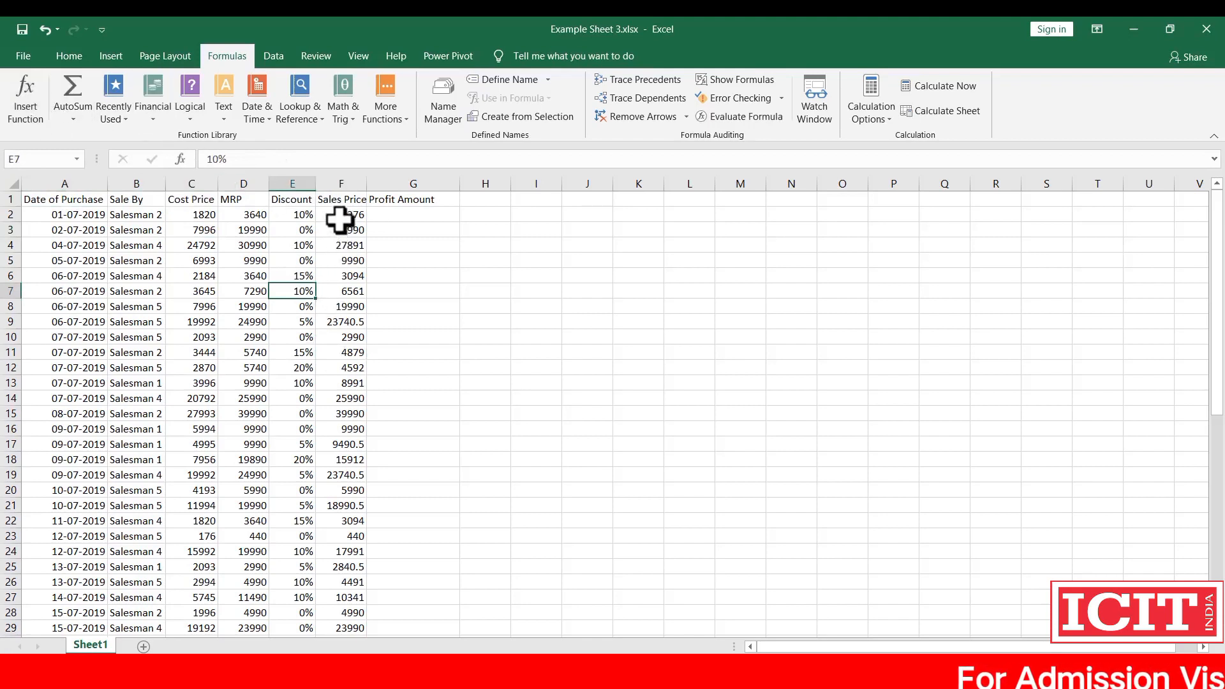
# - Insert an AVERAGE function in cell F56, below the Sales Price column, with F2:F55 as its Number1 argument
pyautogui.scroll(-16, 344, 249)
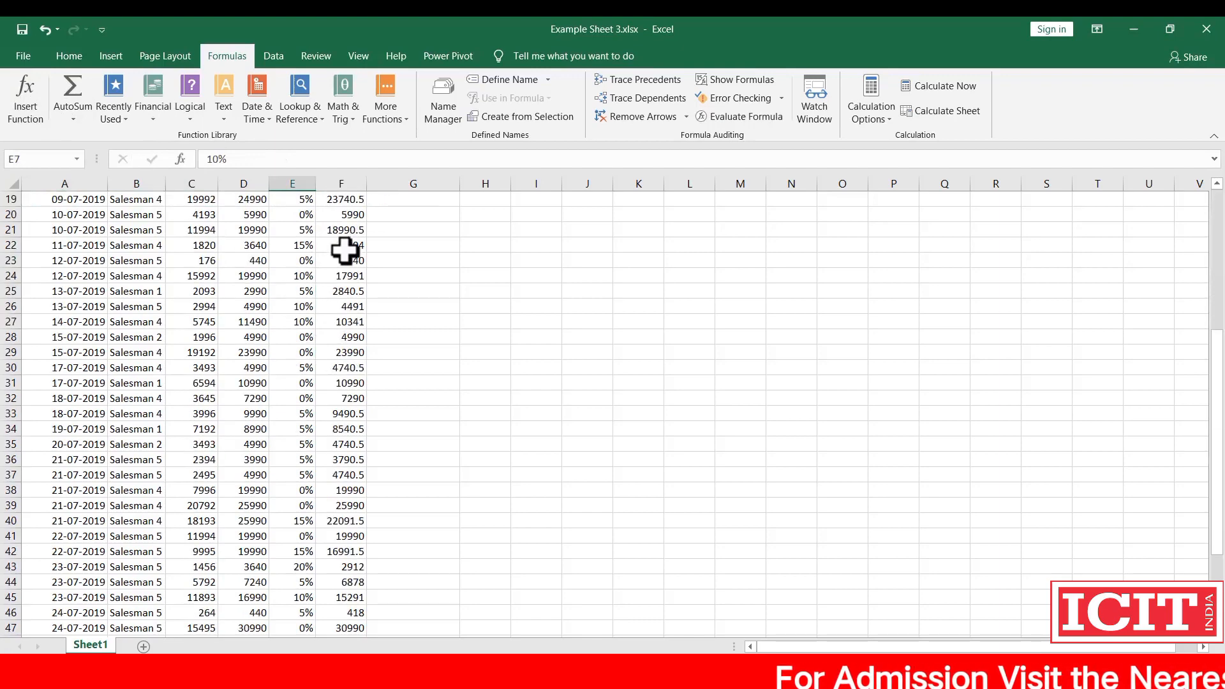
pyautogui.scroll(2, 345, 249)
pyautogui.click(338, 398)
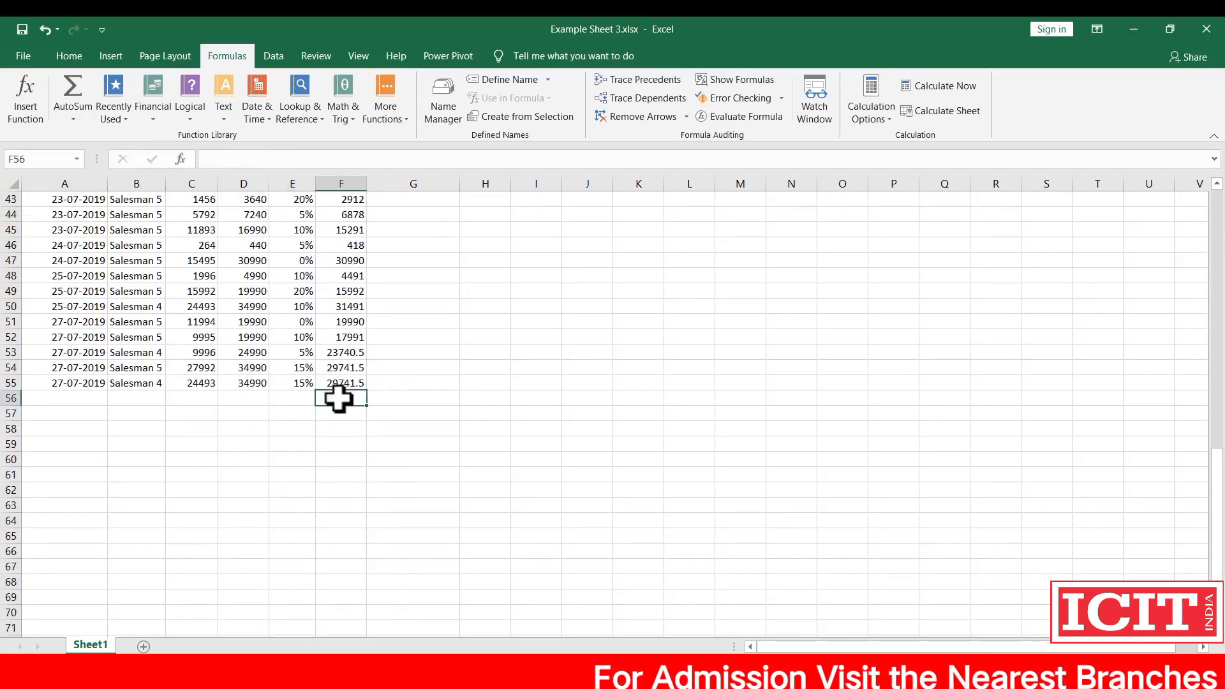
pyautogui.click(35, 92)
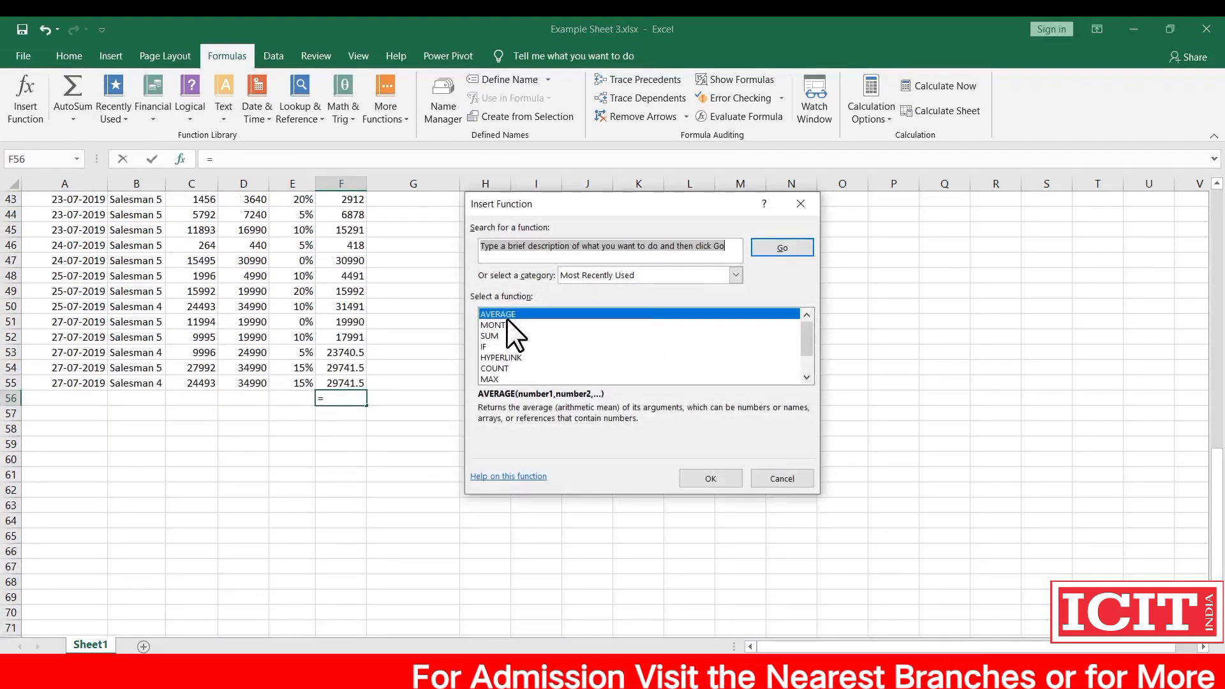
pyautogui.click(506, 314)
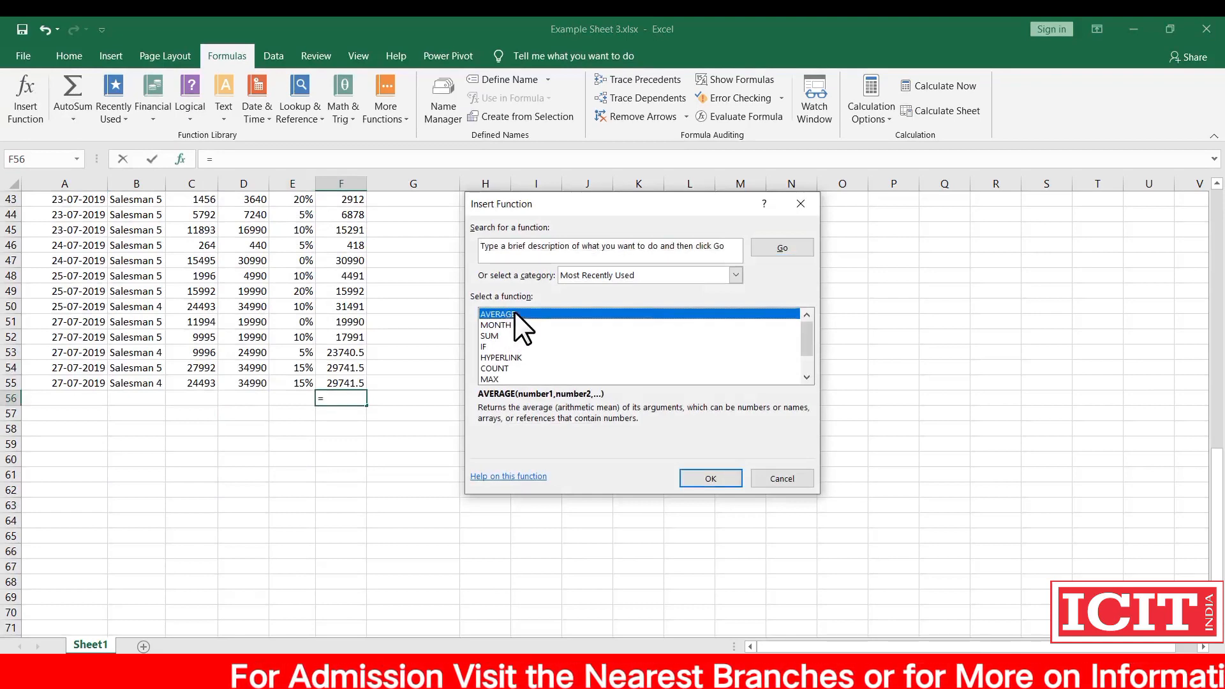
pyautogui.click(695, 484)
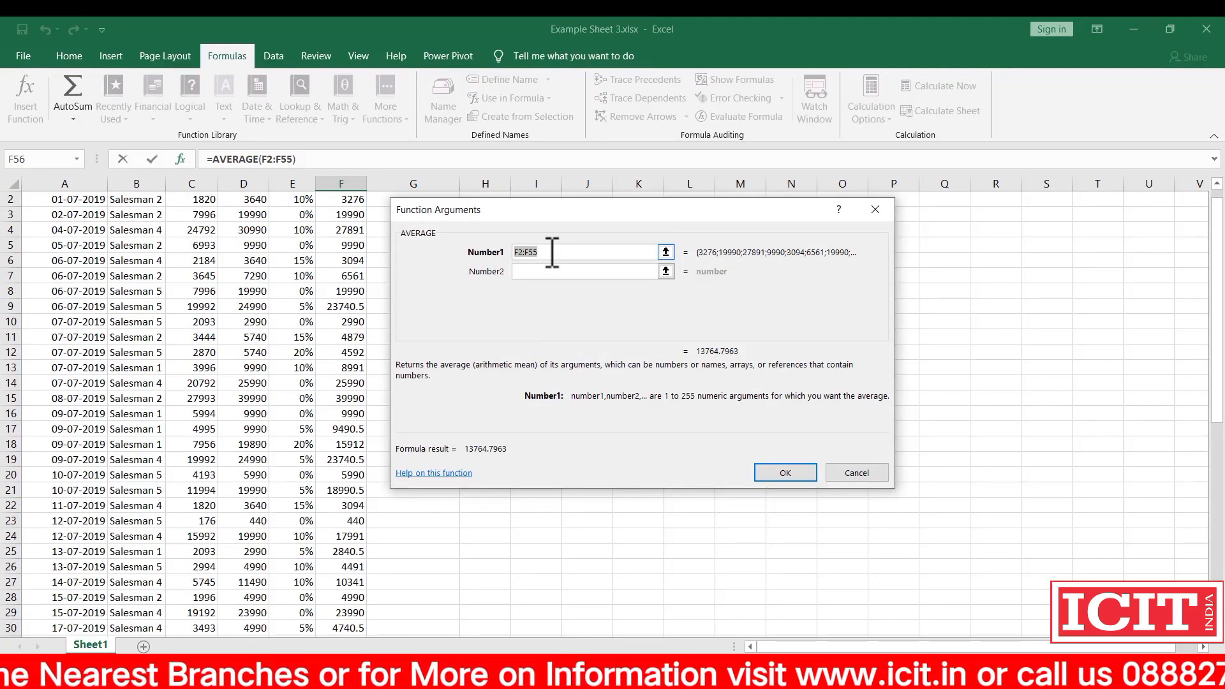
pyautogui.scroll(1, 338, 287)
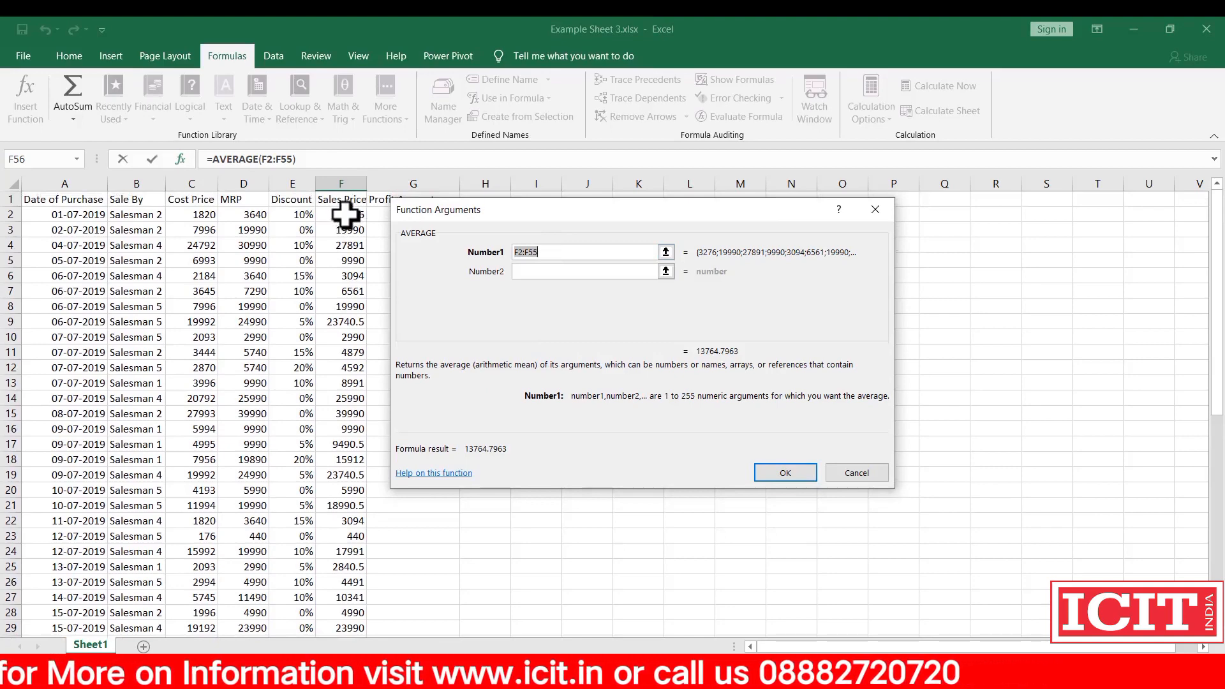
pyautogui.moveTo(345, 215); pyautogui.dragTo(339, 607)
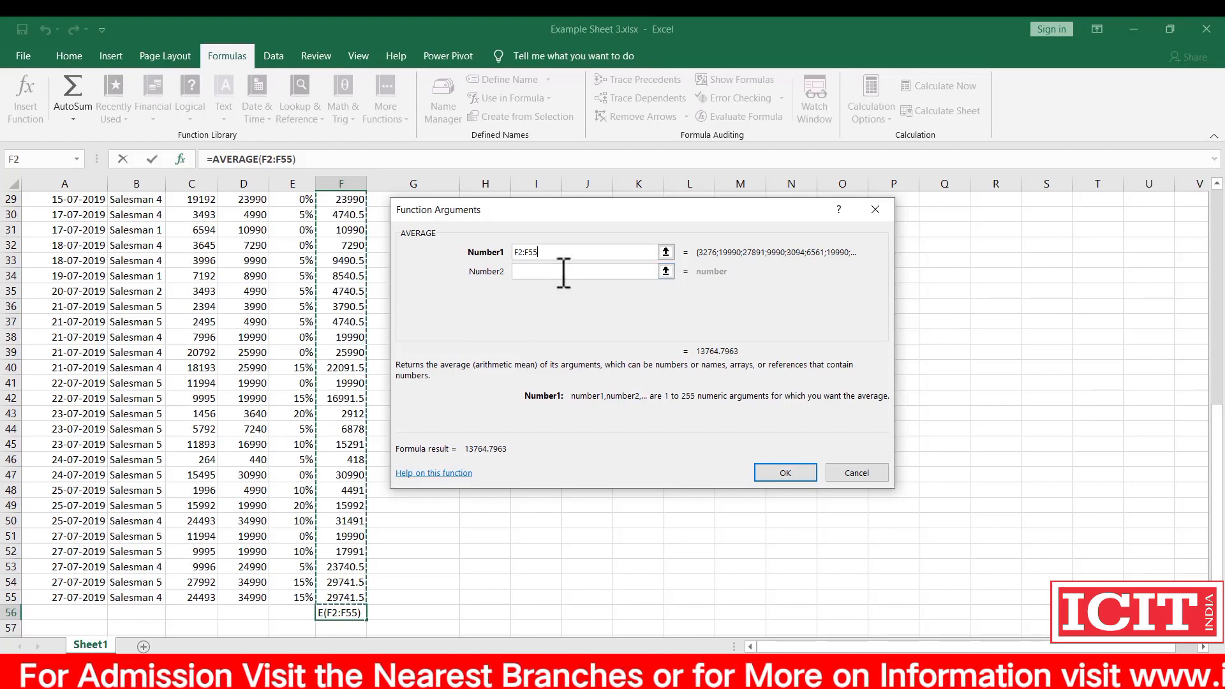
pyautogui.click(793, 473)
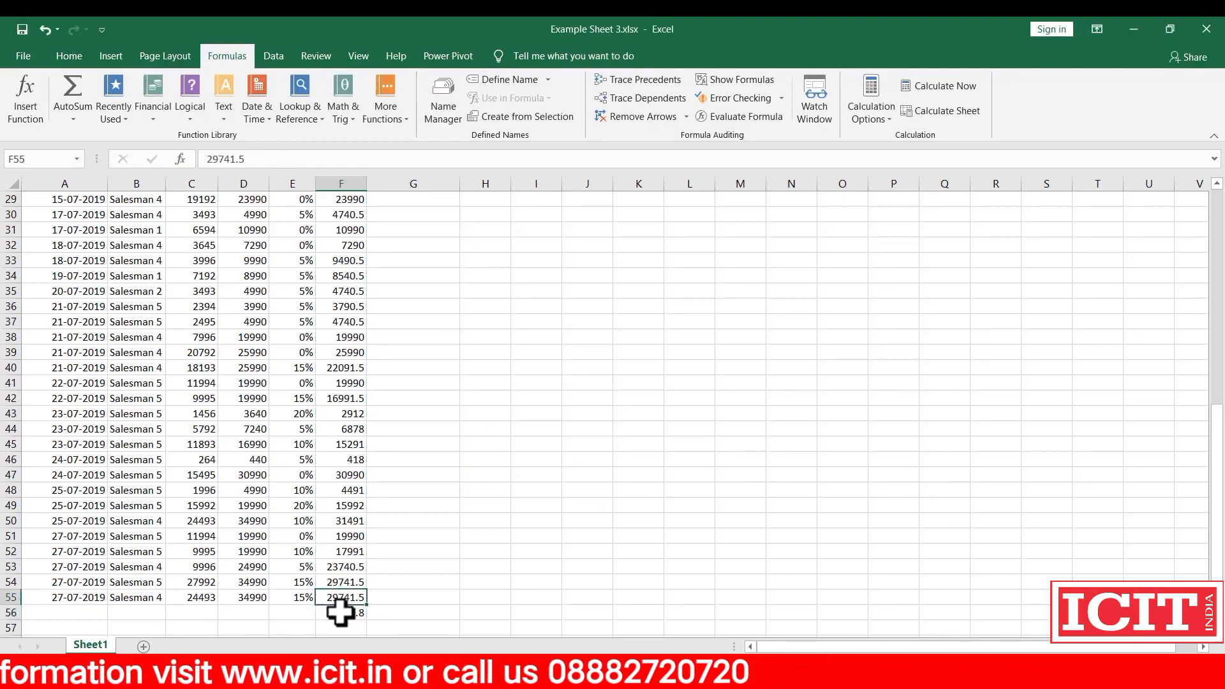
# - Delete the average formula from cell F56
pyautogui.press('Delete')
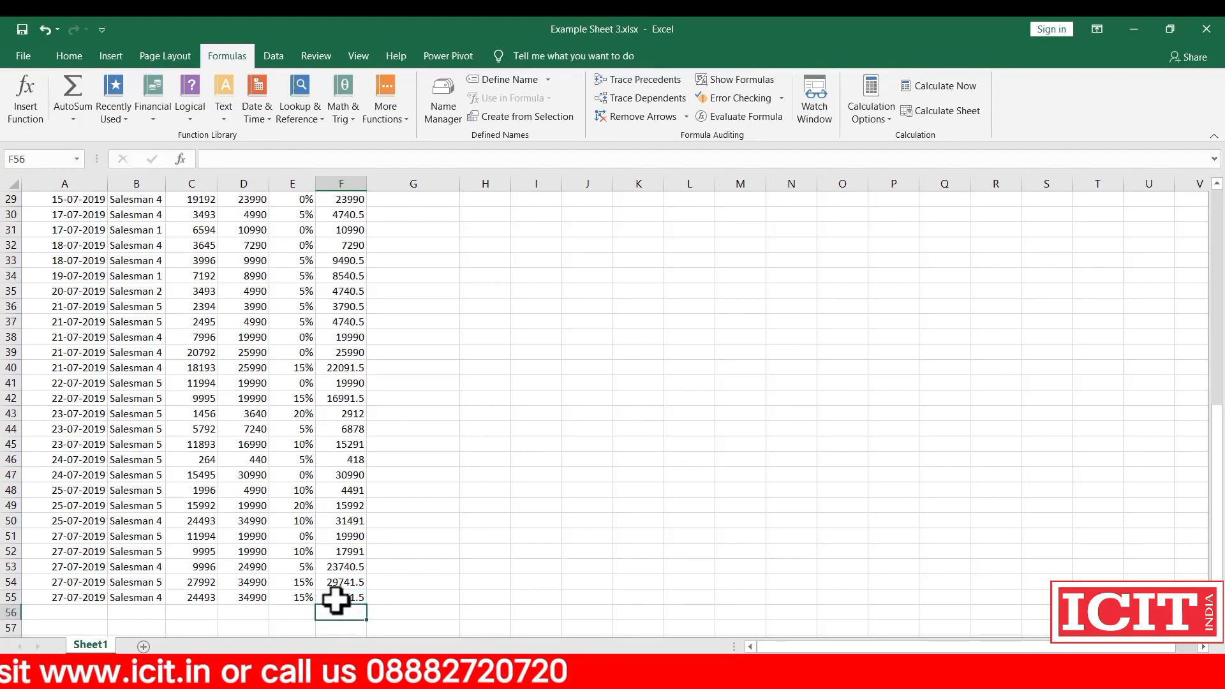
pyautogui.click(347, 172)
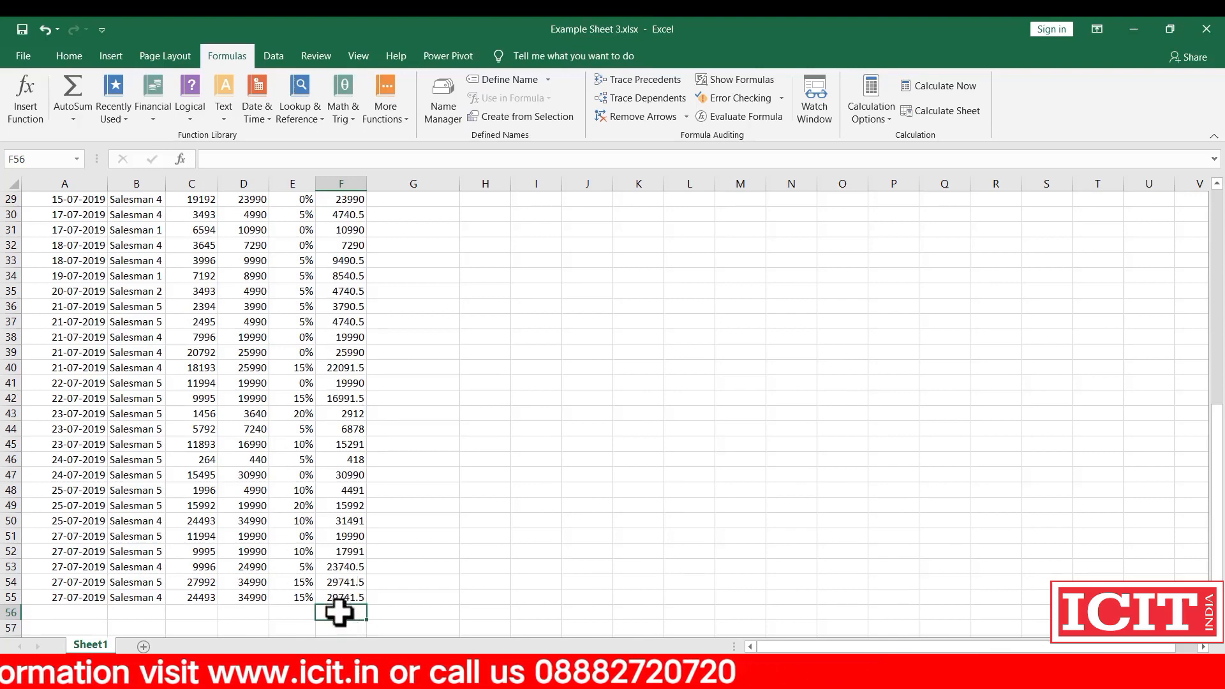
pyautogui.scroll(10, 339, 613)
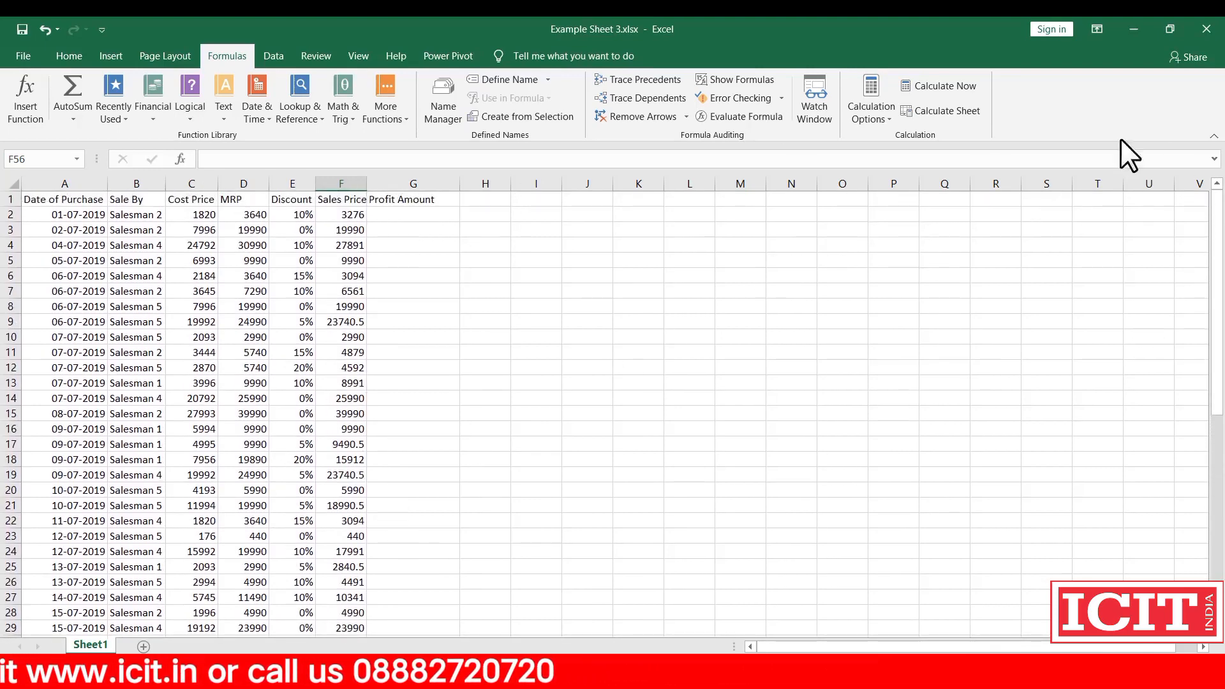
pyautogui.click(520, 243)
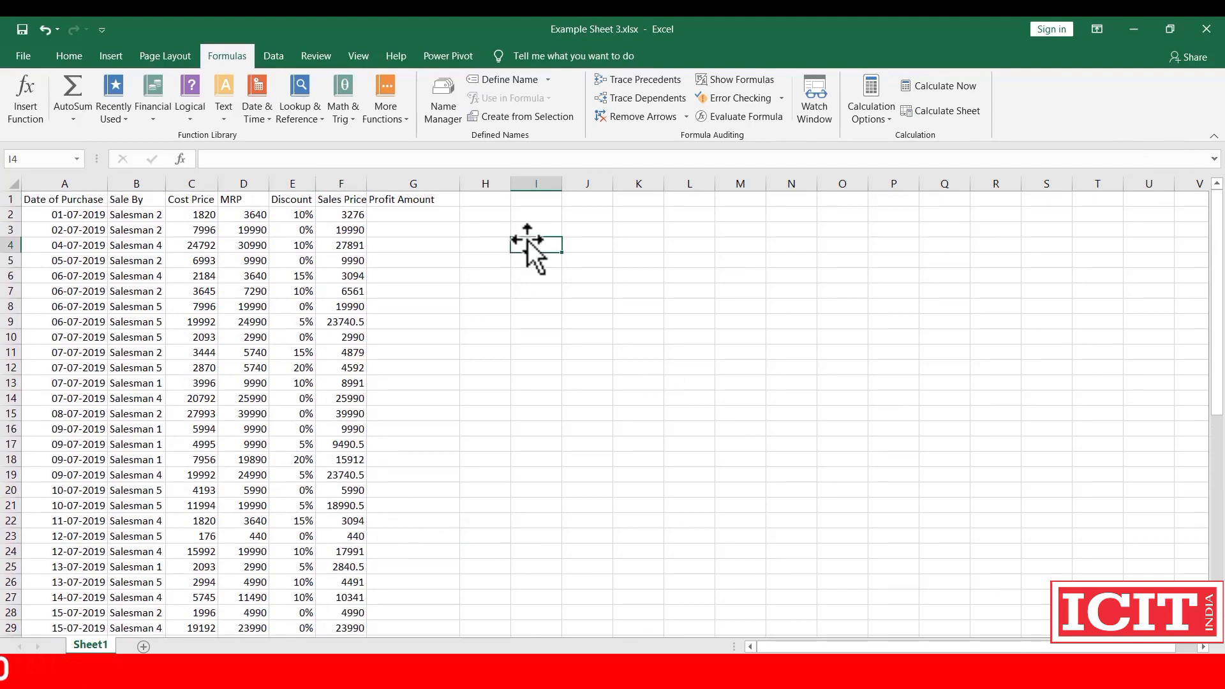
pyautogui.write('=av')
pyautogui.press('BackSpace')
pyautogui.press('BackSpace')
pyautogui.press('BackSpace')
pyautogui.press('Escape')
pyautogui.click(24, 99)
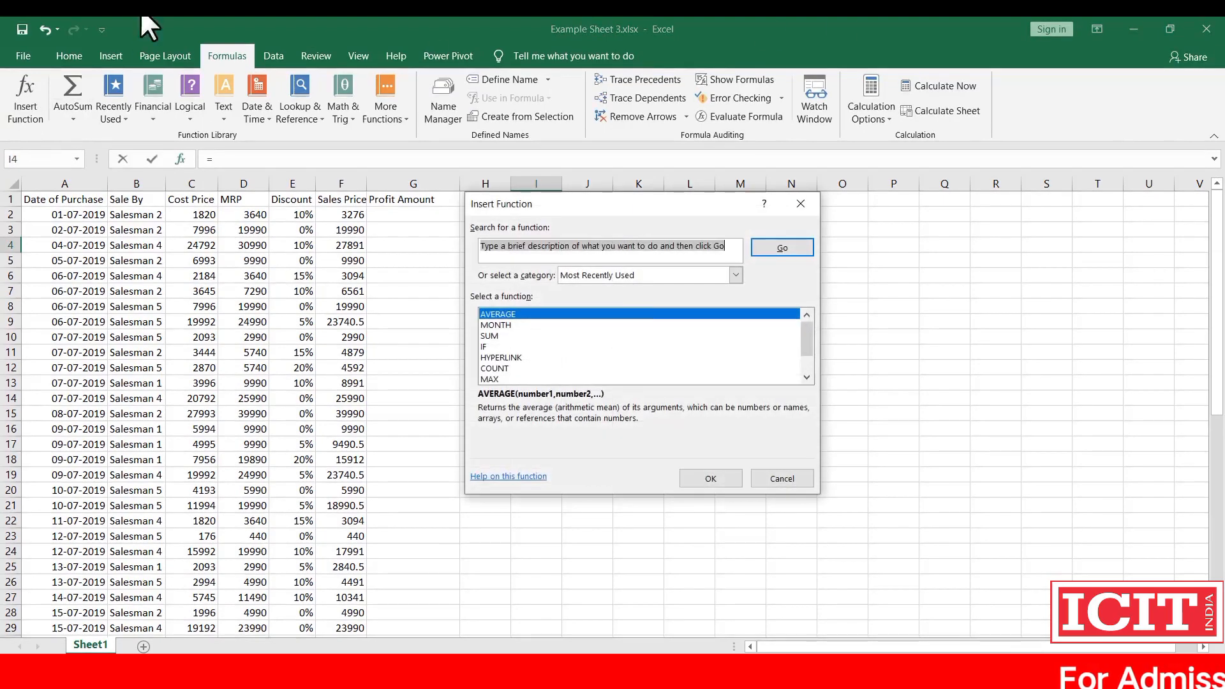
pyautogui.click(496, 315)
pyautogui.press('Escape')
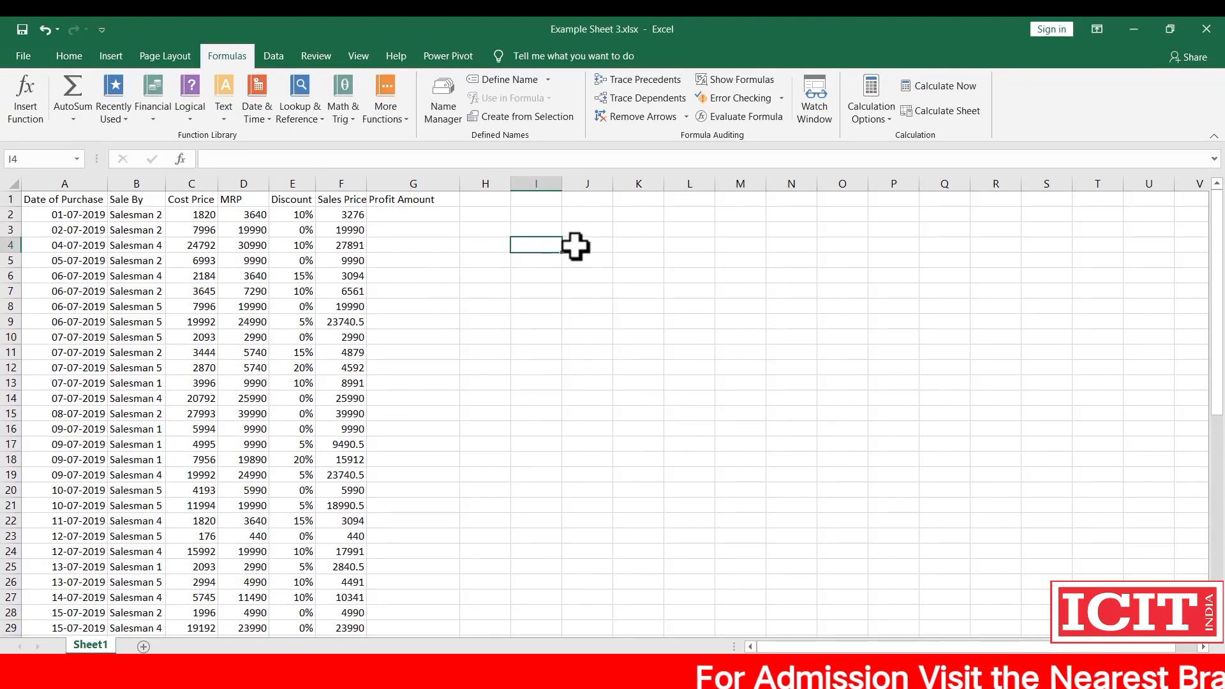
# - Insert an AVERAGE function for the sales prices F2:F55 in cell I4 through the Insert Function dialog, and clear the cell
pyautogui.click(24, 94)
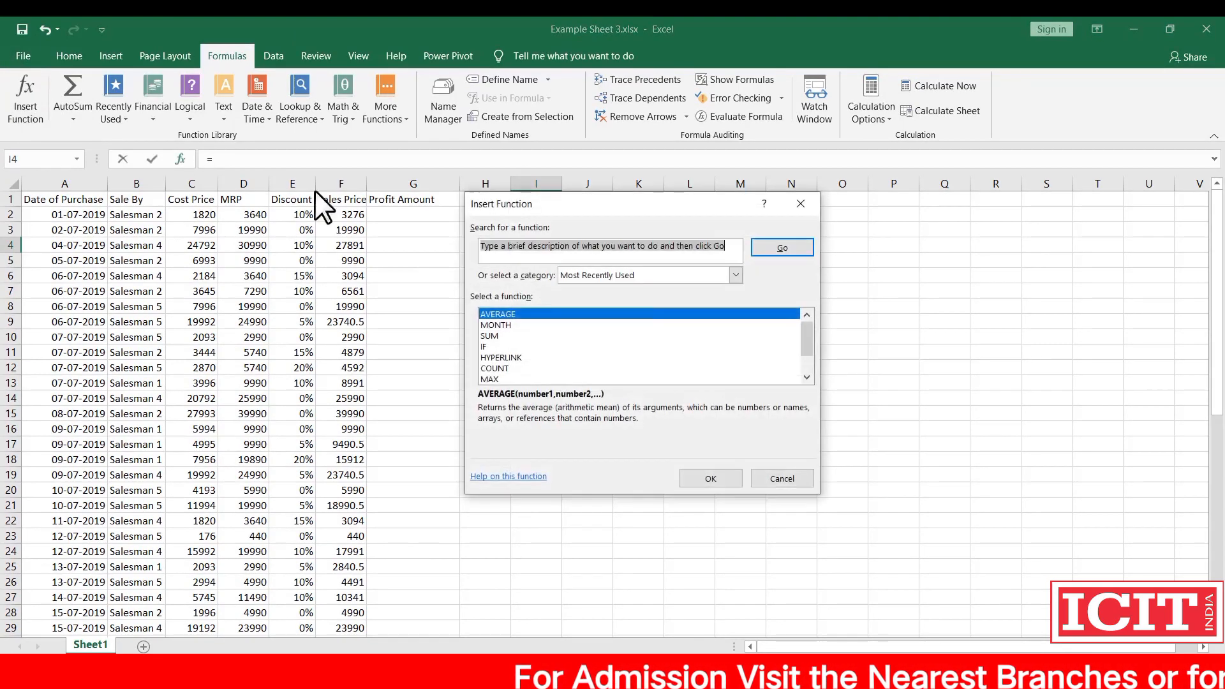
pyautogui.doubleClick(547, 317)
pyautogui.moveTo(341, 214); pyautogui.dragTo(328, 607)
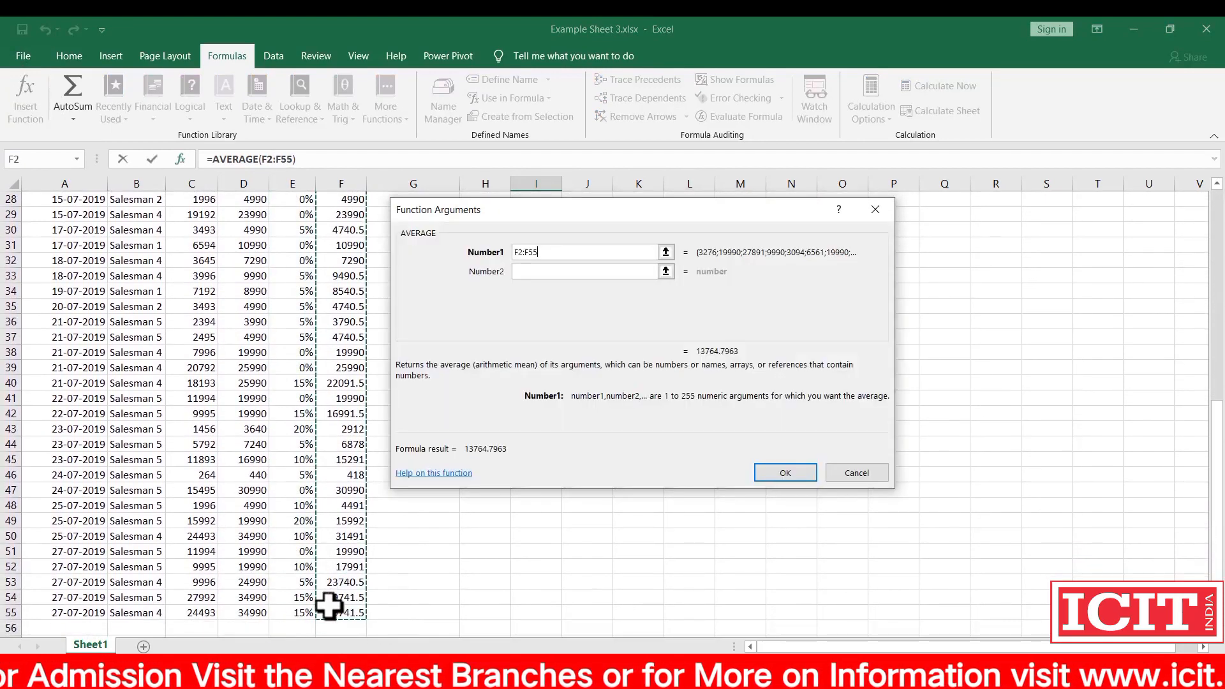
pyautogui.click(792, 471)
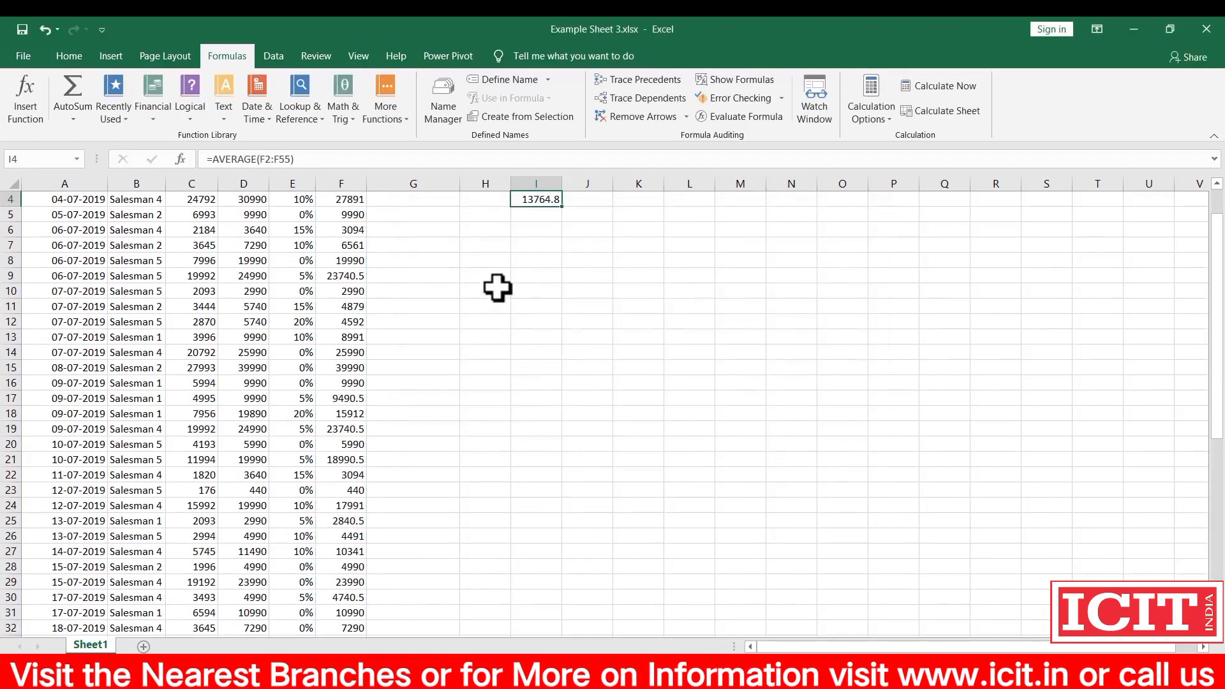
pyautogui.scroll(1, 498, 287)
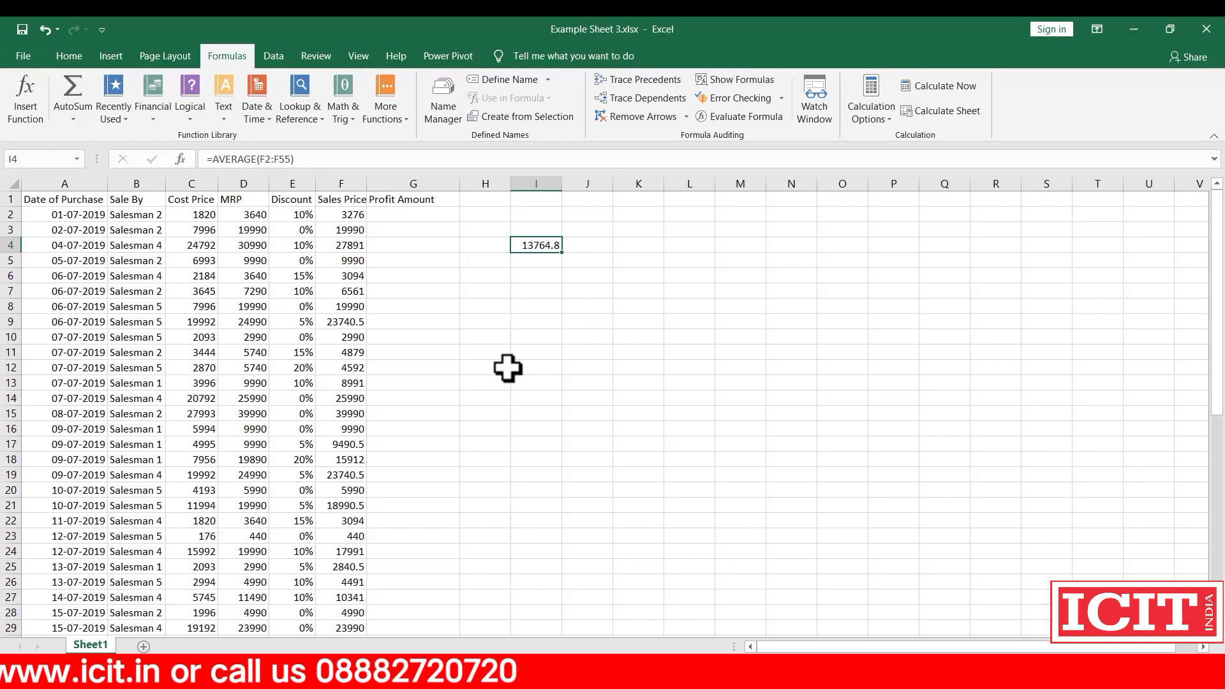
pyautogui.press('Delete')
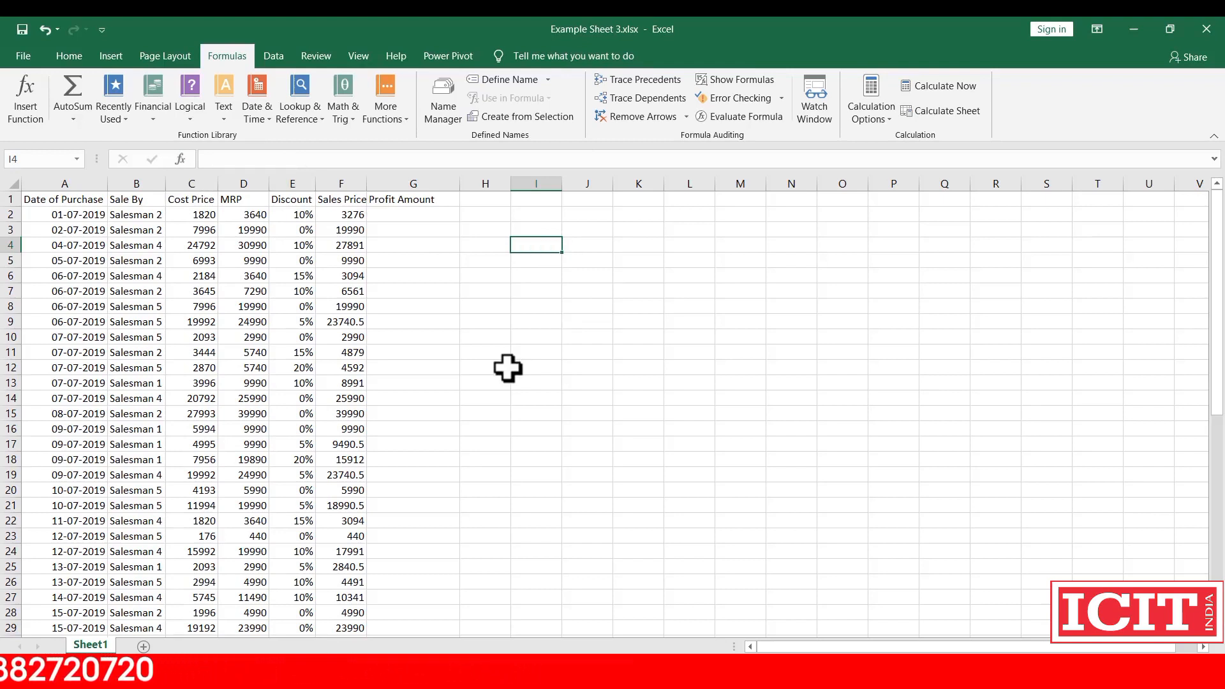
# - Enter the formula =AVERAGE(F2:F55) directly in cell I4 to average the Sales Price column
pyautogui.write('=a')
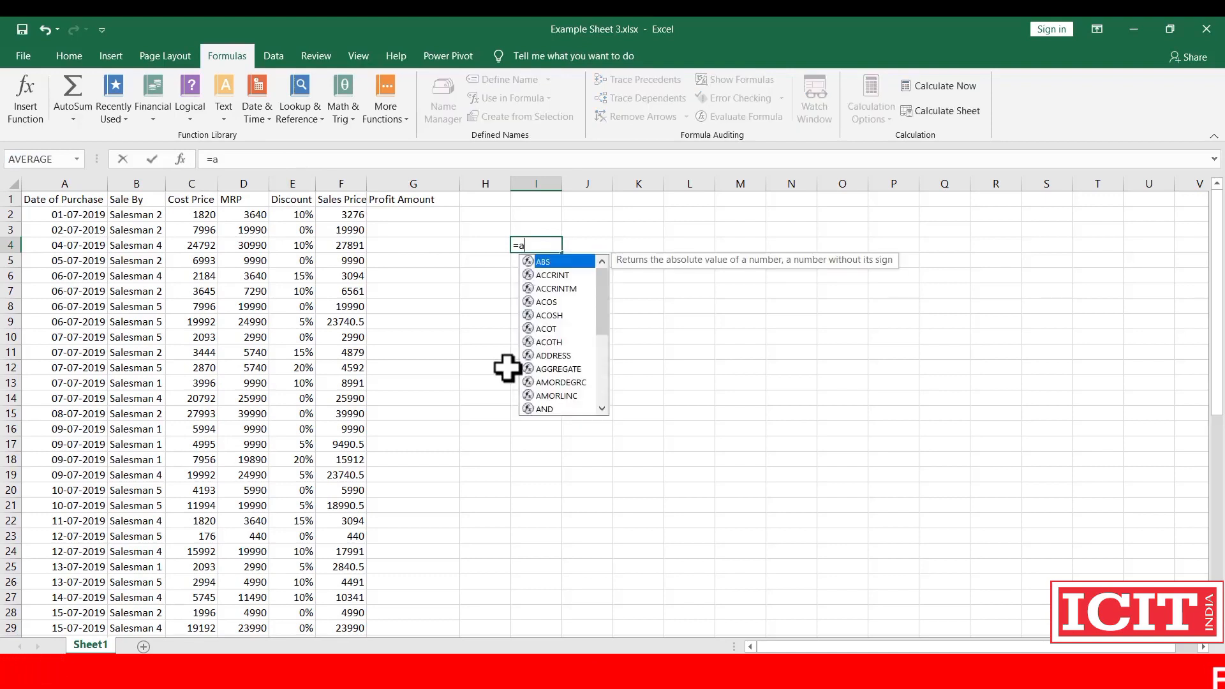
pyautogui.write('ve')
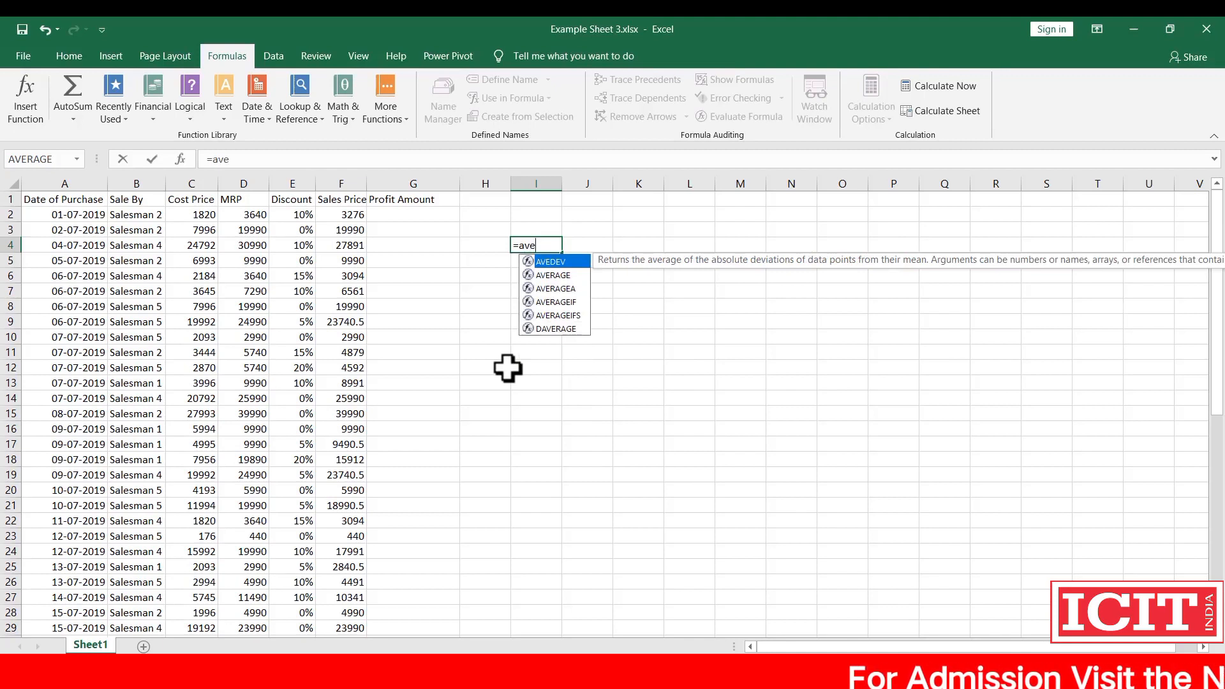
pyautogui.doubleClick(542, 274)
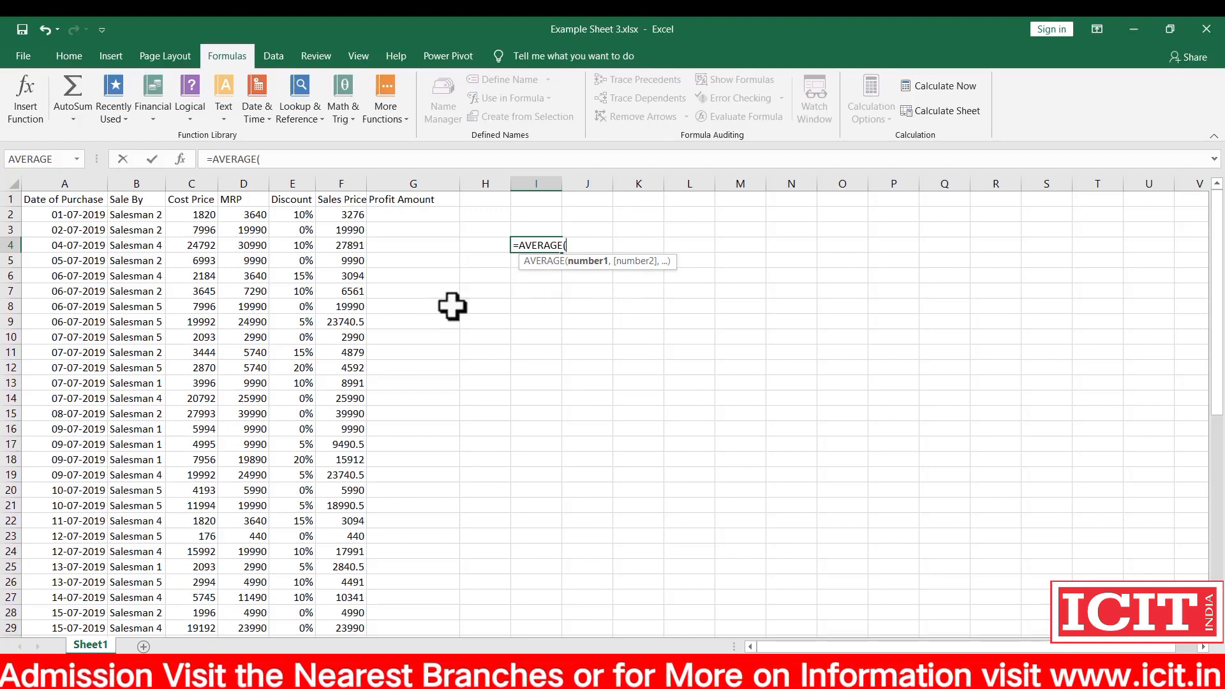
pyautogui.moveTo(334, 215); pyautogui.dragTo(337, 606)
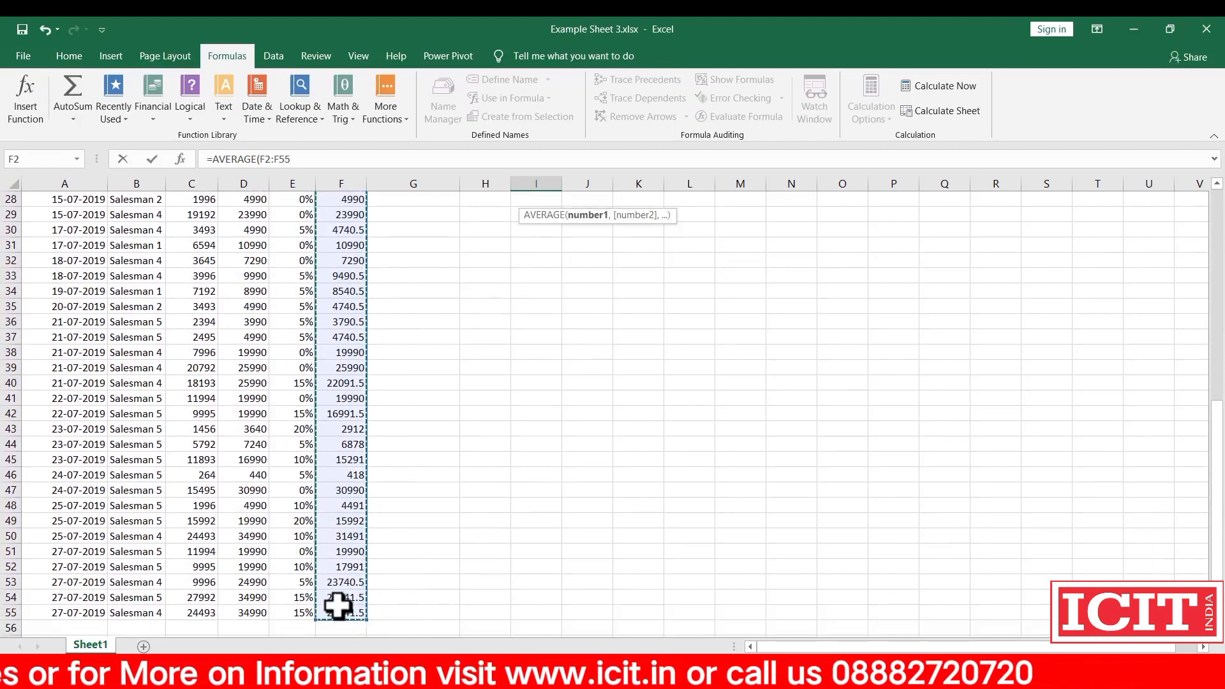
pyautogui.press('Return')
pyautogui.scroll(2, 651, 436)
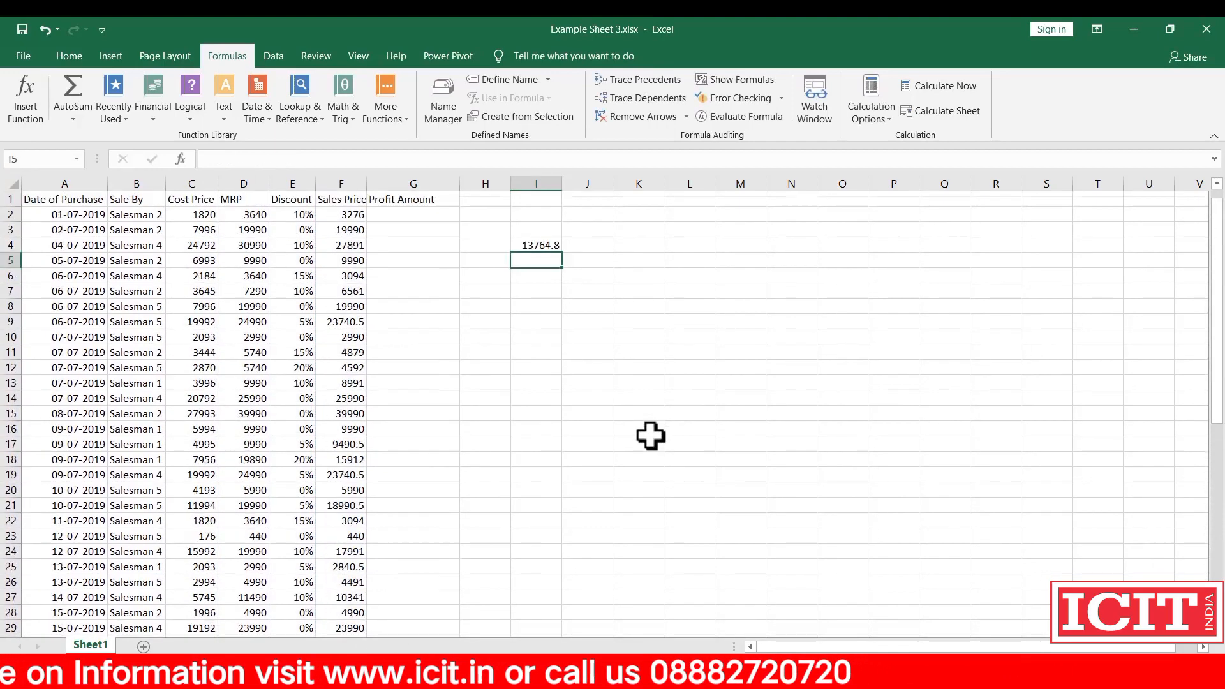
# - Replace the formula in cell I4 with =AVERAGE(F2,F9,F16) to average three separate sales prices
pyautogui.click(533, 247)
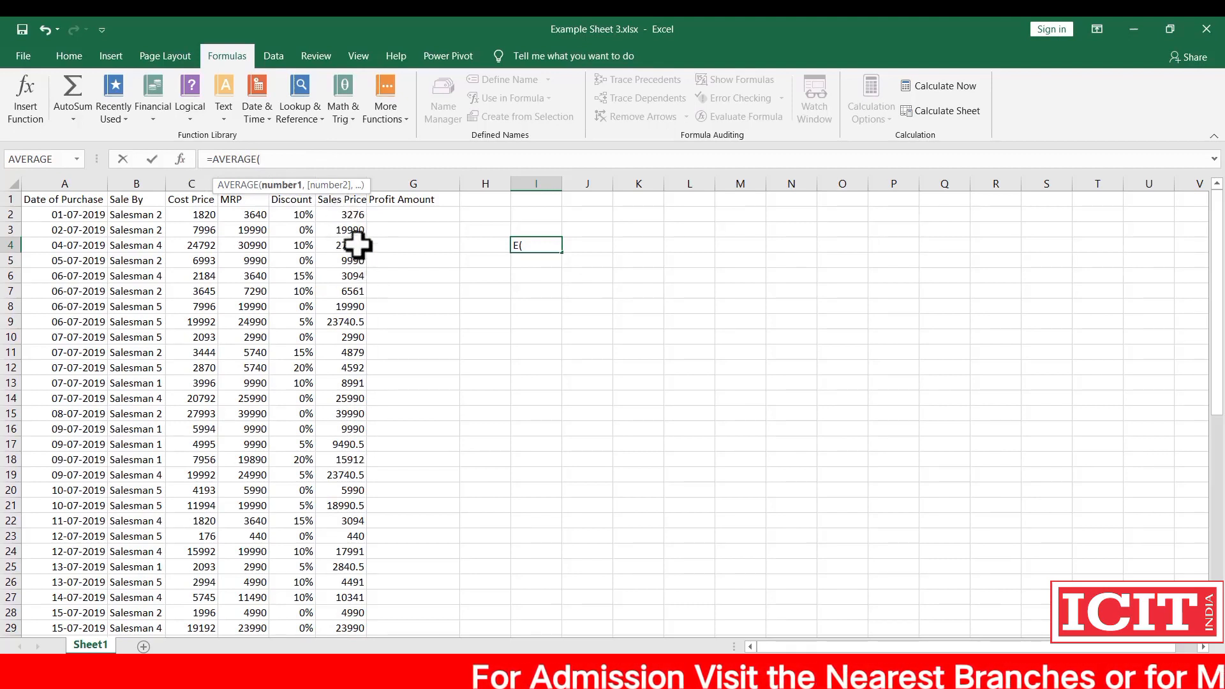
pyautogui.click(331, 217)
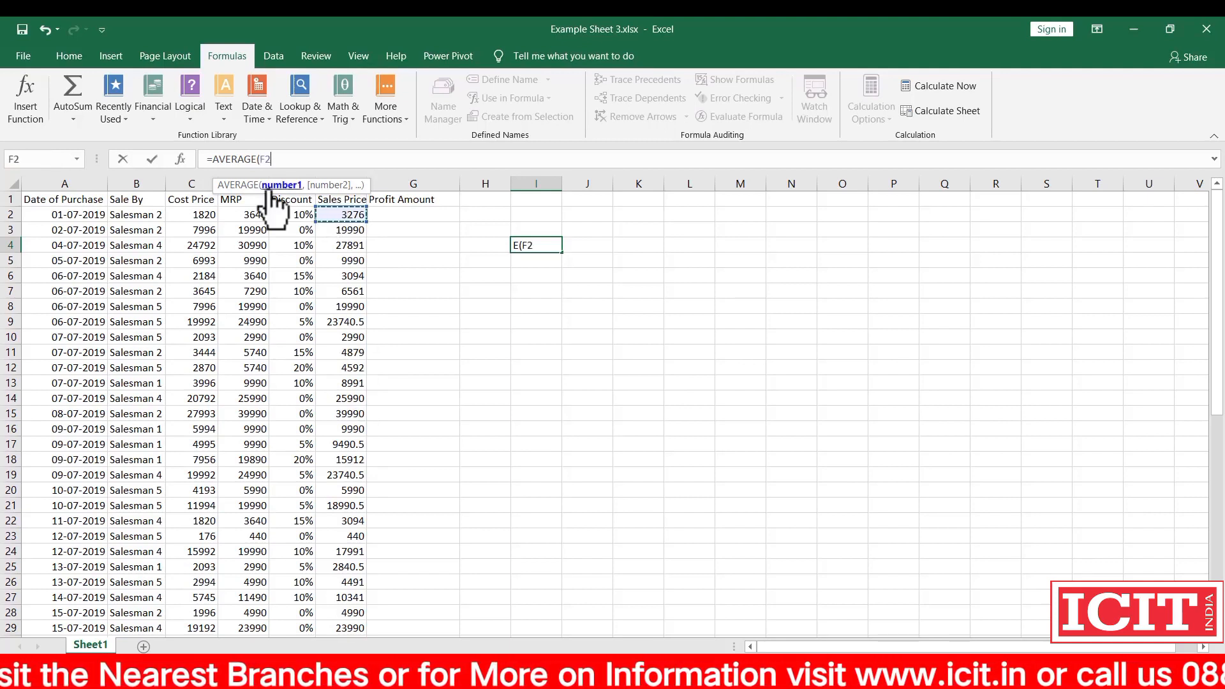
pyautogui.write(',')
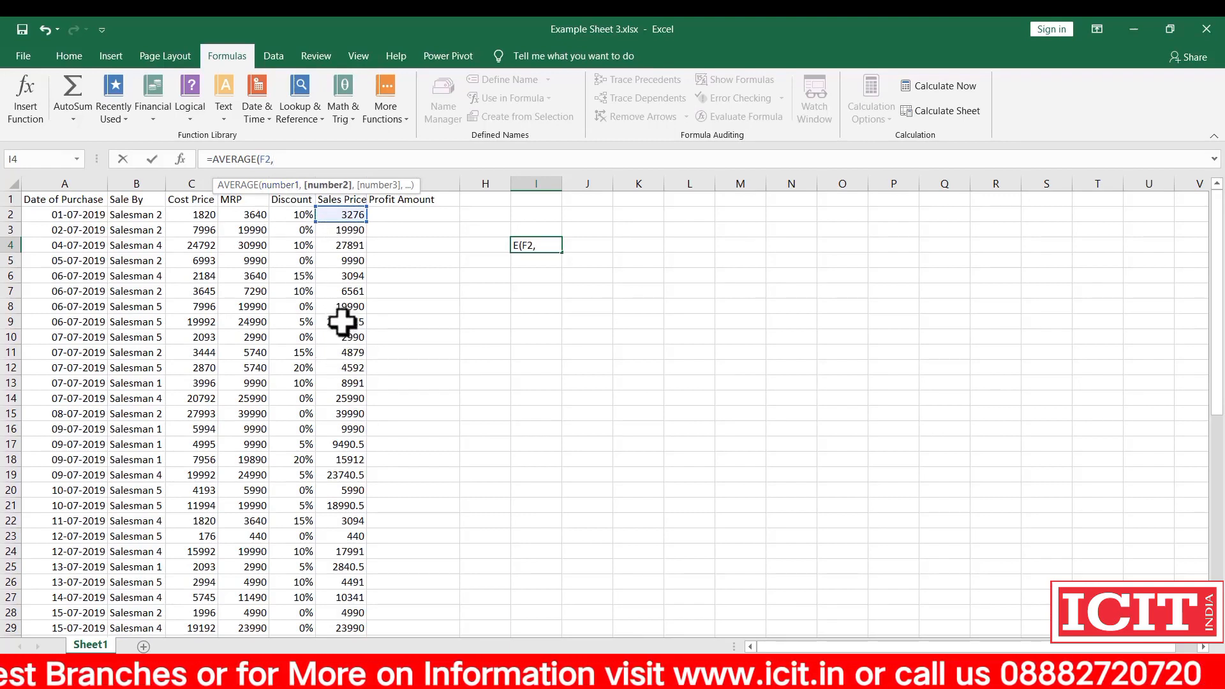
pyautogui.click(342, 322)
pyautogui.write(',')
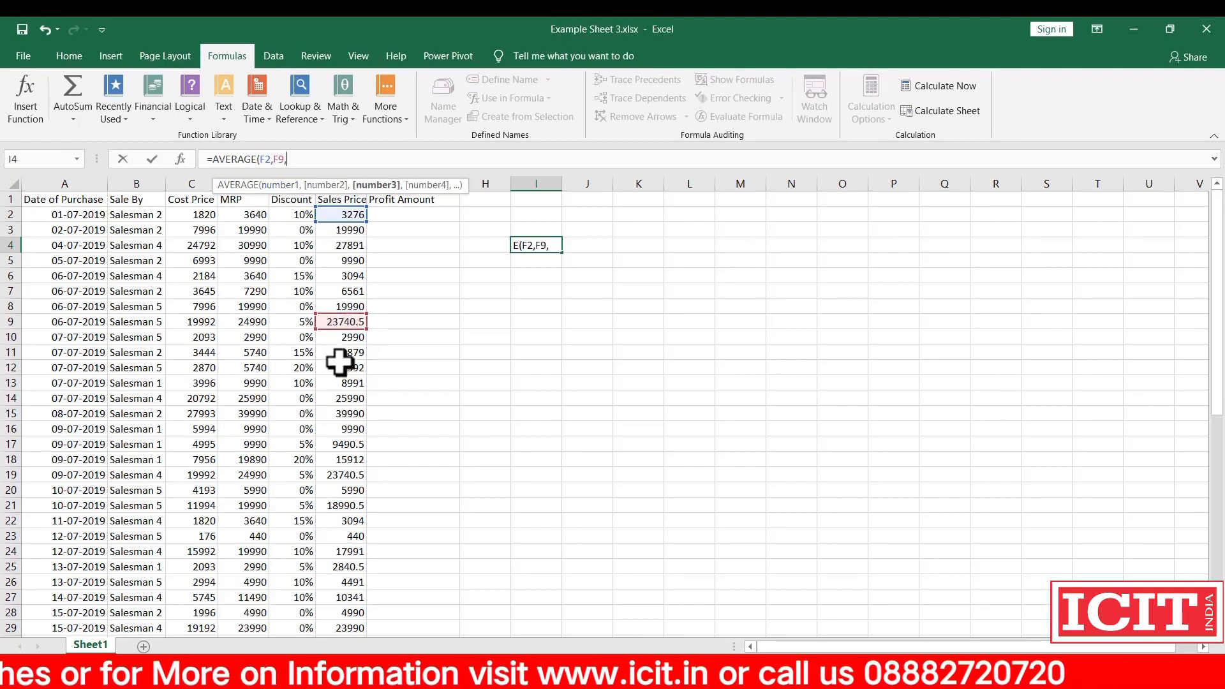
pyautogui.click(333, 428)
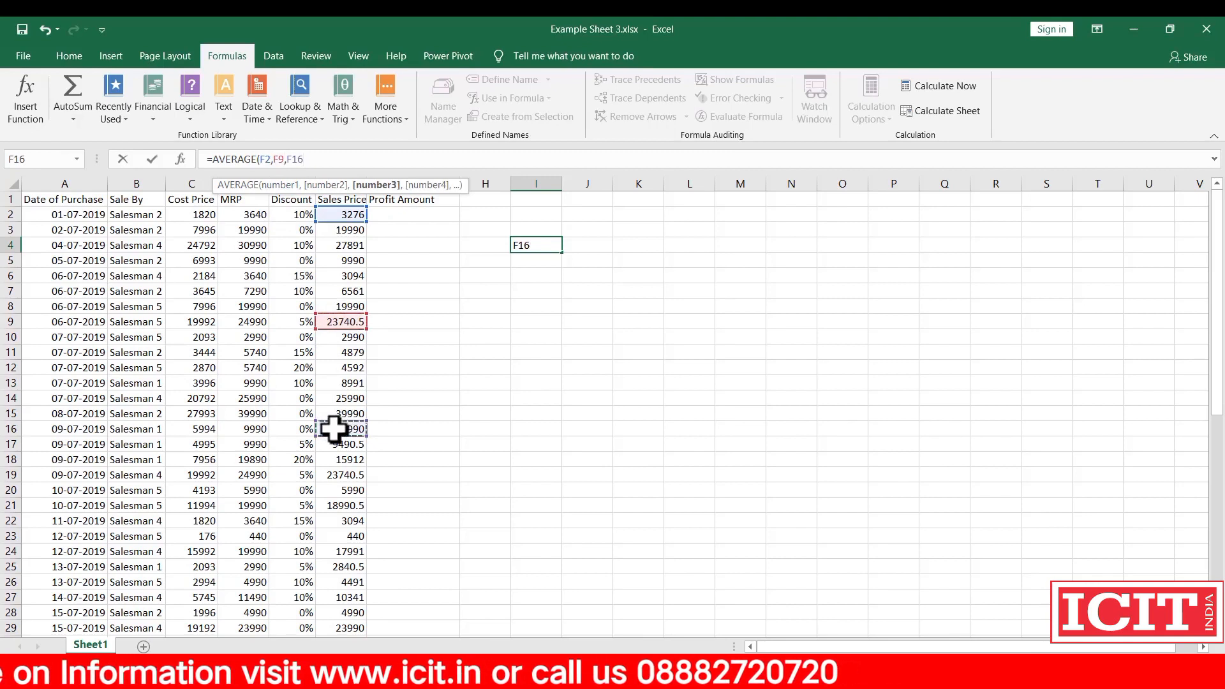
pyautogui.write(')')
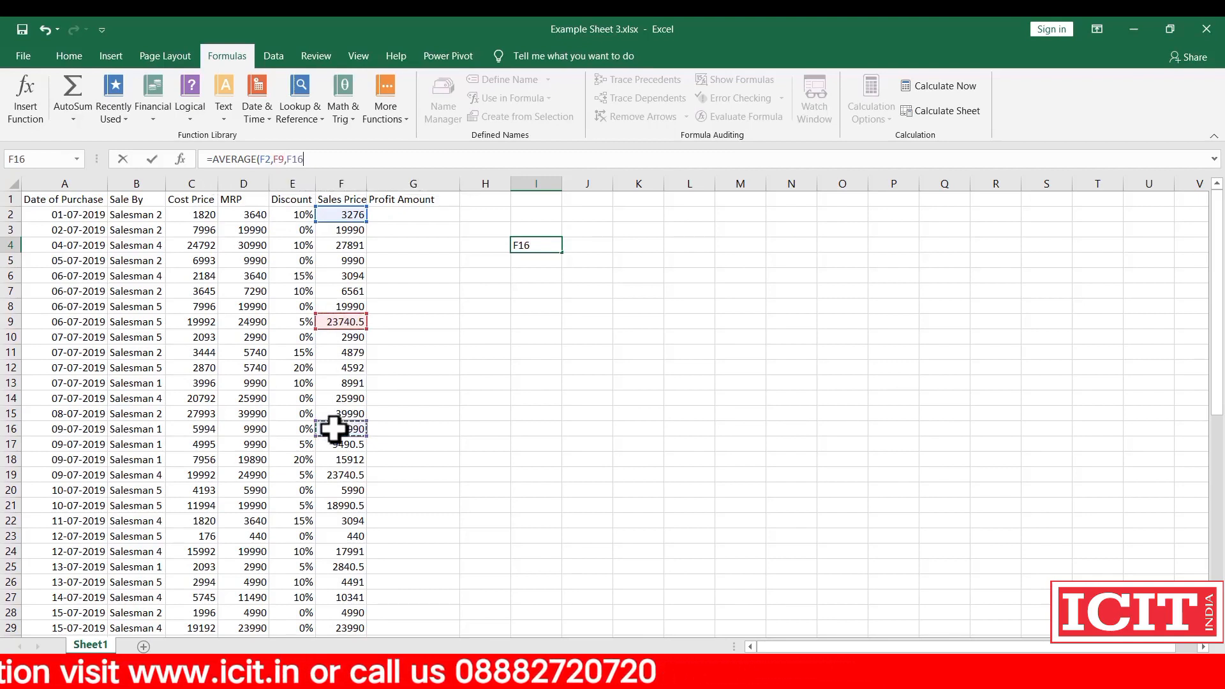
pyautogui.press('Return')
pyautogui.press('Up')
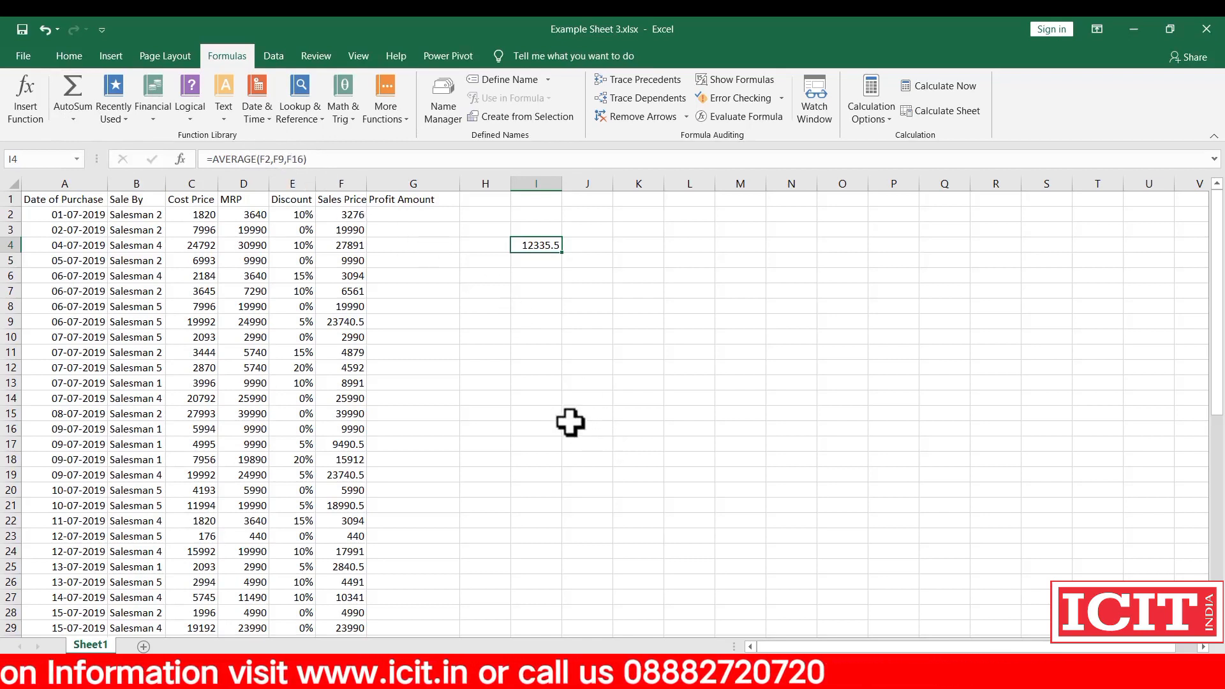
# - Clear cell I4 and begin a new AVERAGE formula in it
pyautogui.press('Delete')
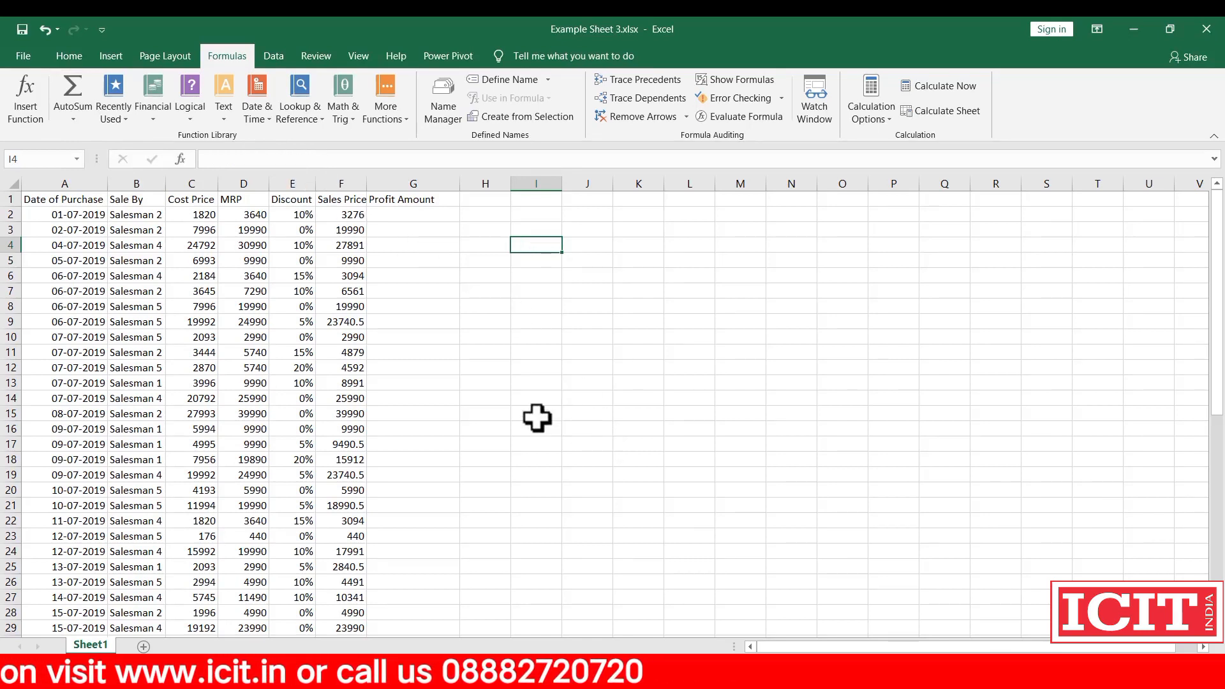
pyautogui.write('=average')
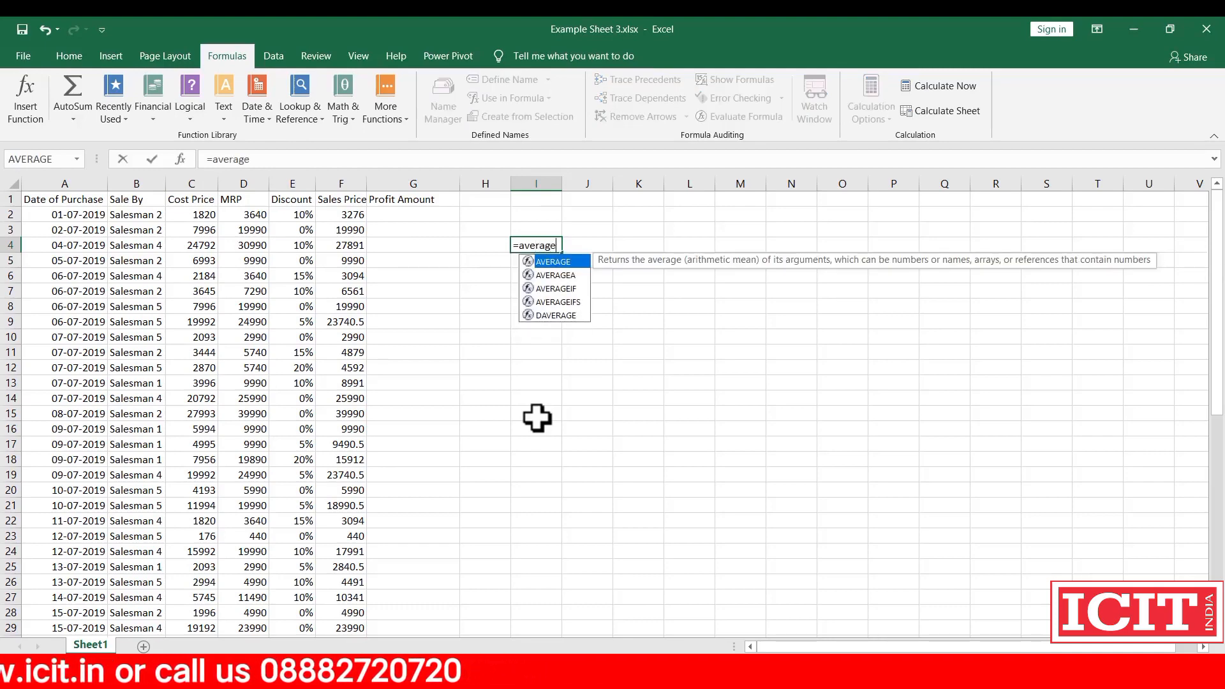
pyautogui.write('(')
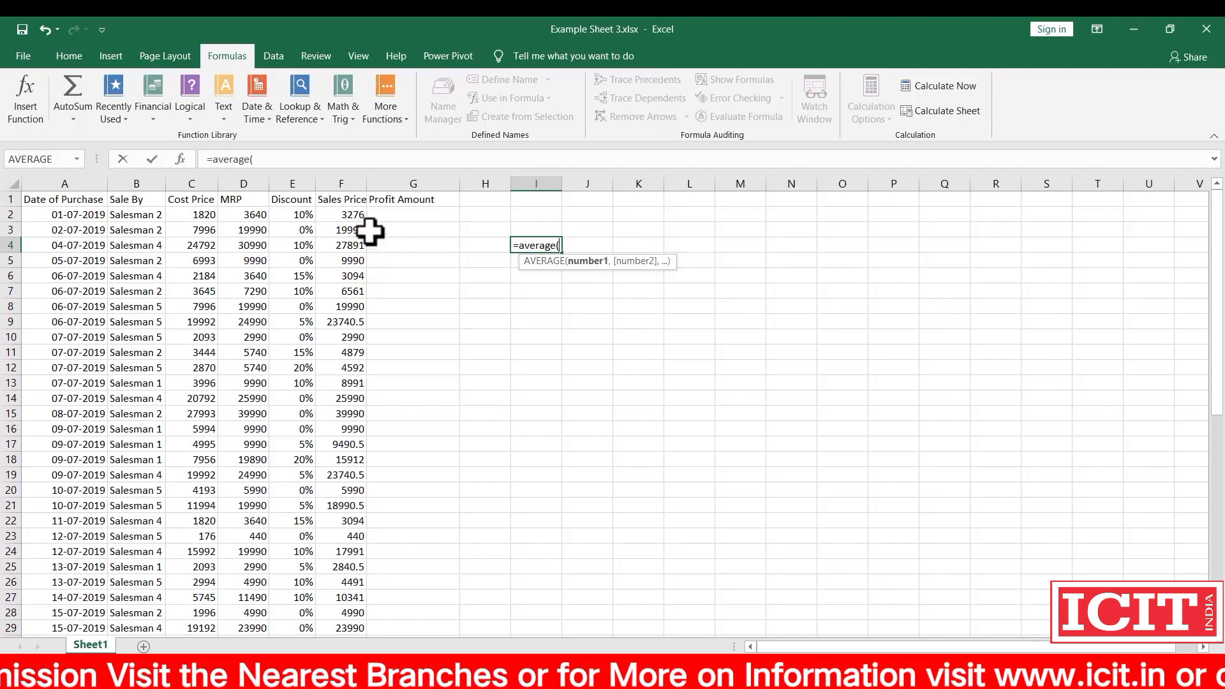
# - Try cell F2 and the range F2:F7 as the first argument of the AVERAGE formula, and remove the reference
pyautogui.click(343, 217)
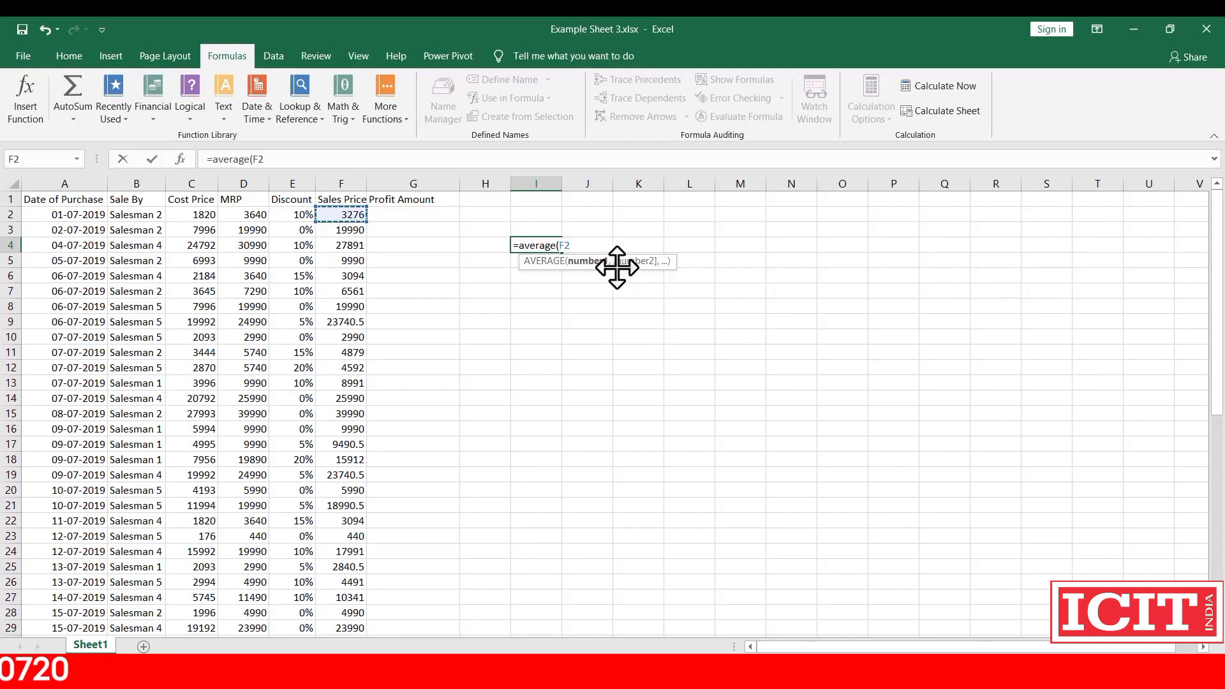
pyautogui.press('BackSpace')
pyautogui.press('BackSpace')
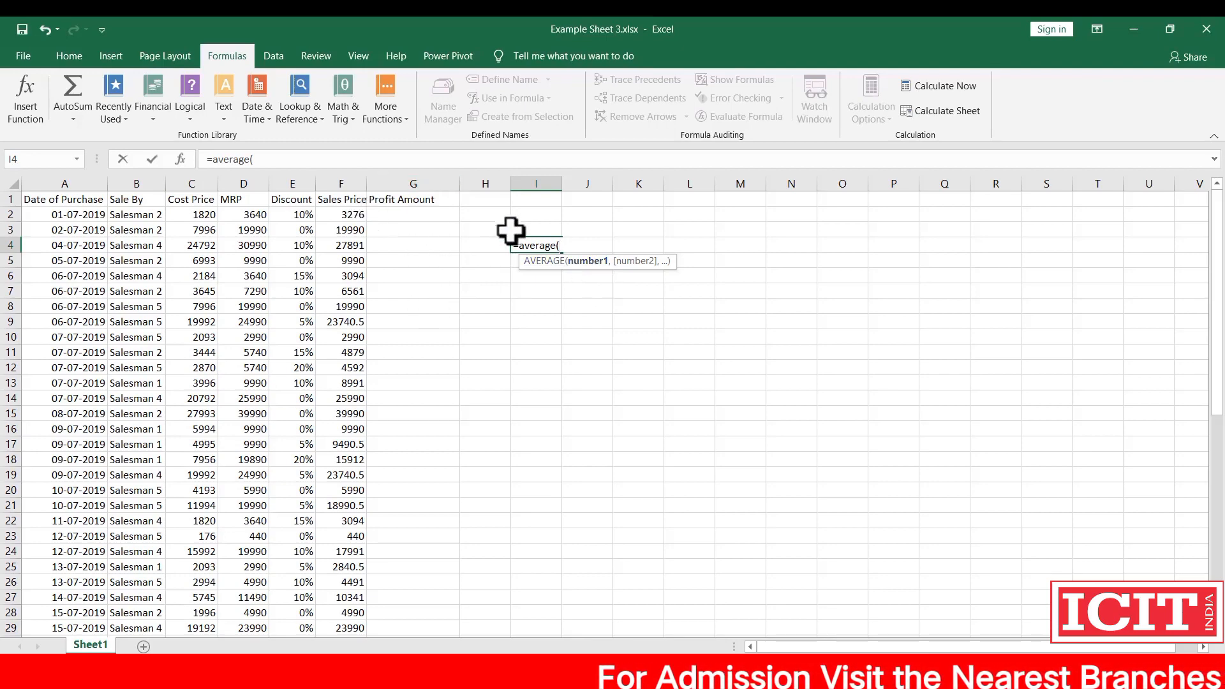
pyautogui.moveTo(344, 214); pyautogui.dragTo(345, 292)
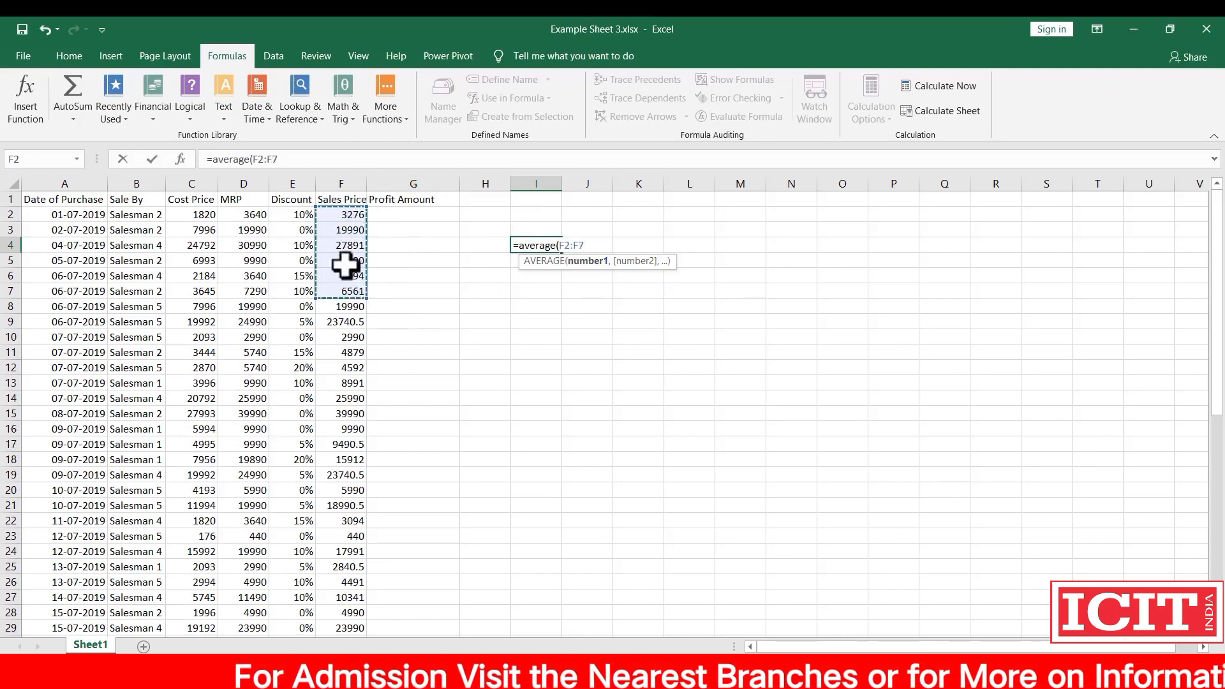
pyautogui.click(344, 214)
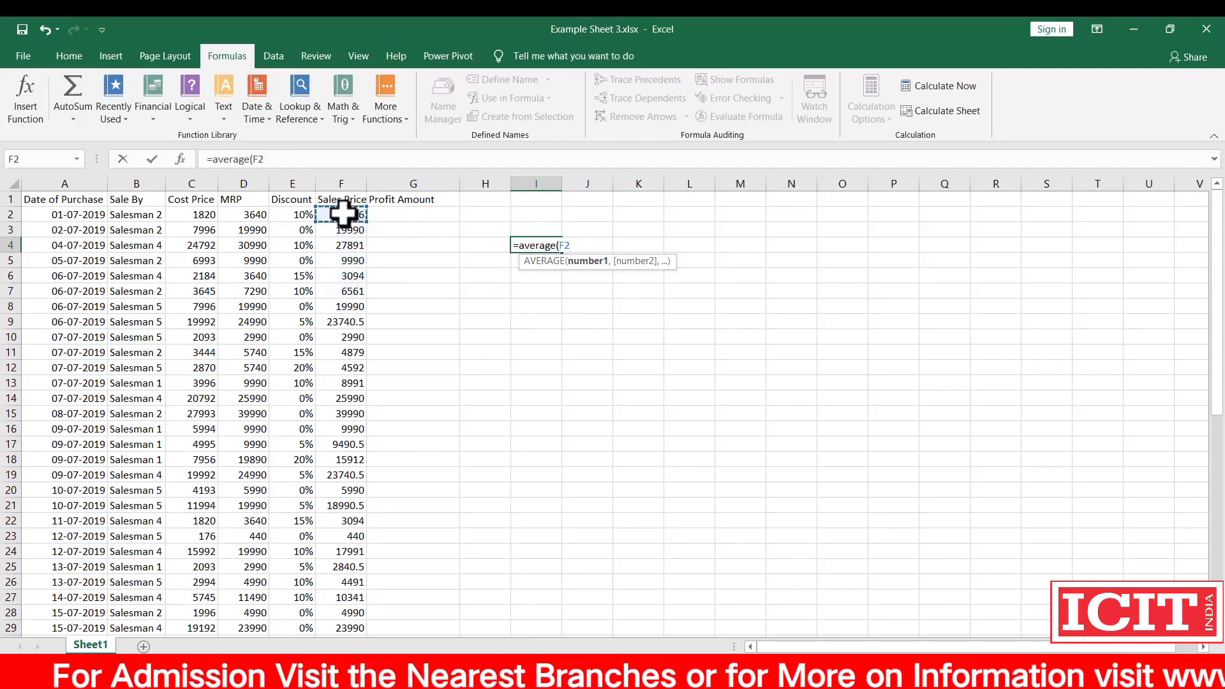
pyautogui.press('BackSpace')
pyautogui.press('BackSpace')
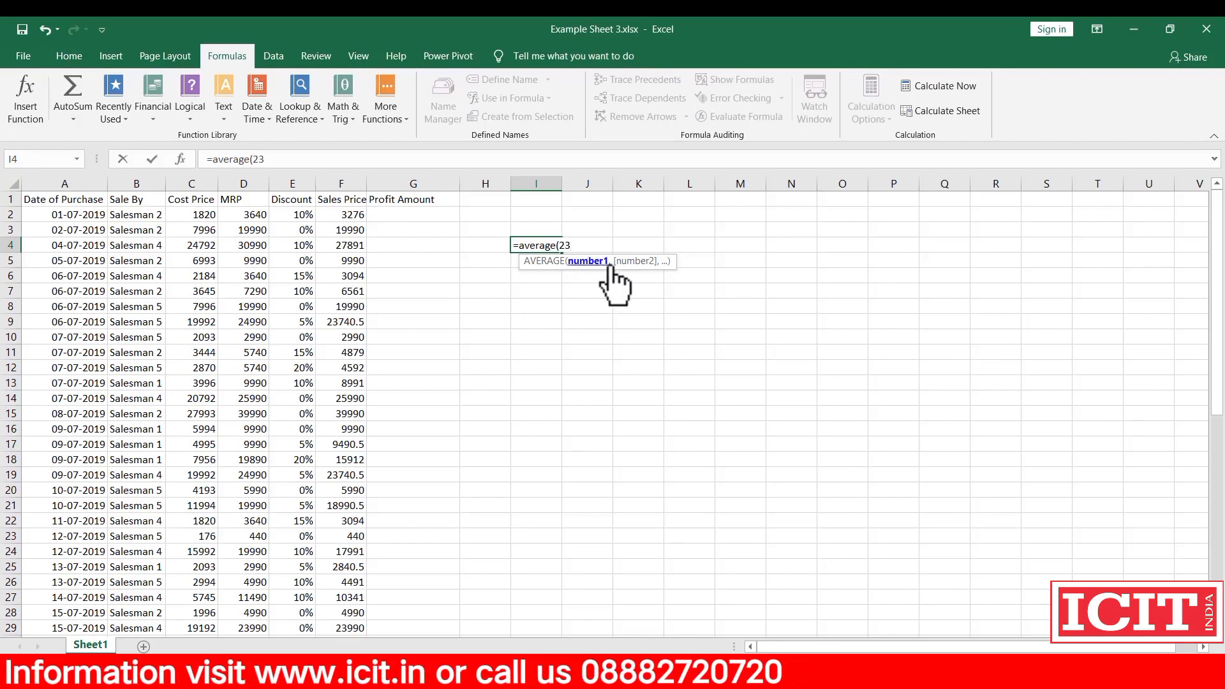
# - Complete the formula in cell I4 as =AVERAGE(23,F2,F4:F7), mixing a number, a cell and a range, and clear the cell
pyautogui.write(',')
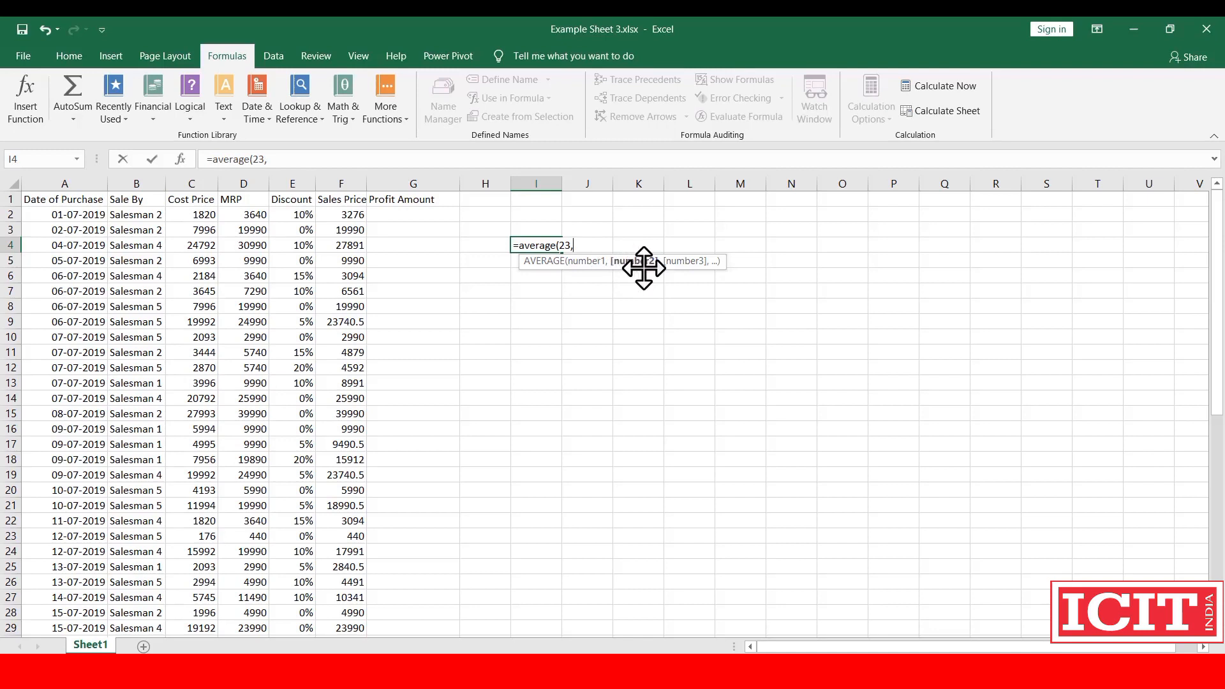
pyautogui.click(340, 214)
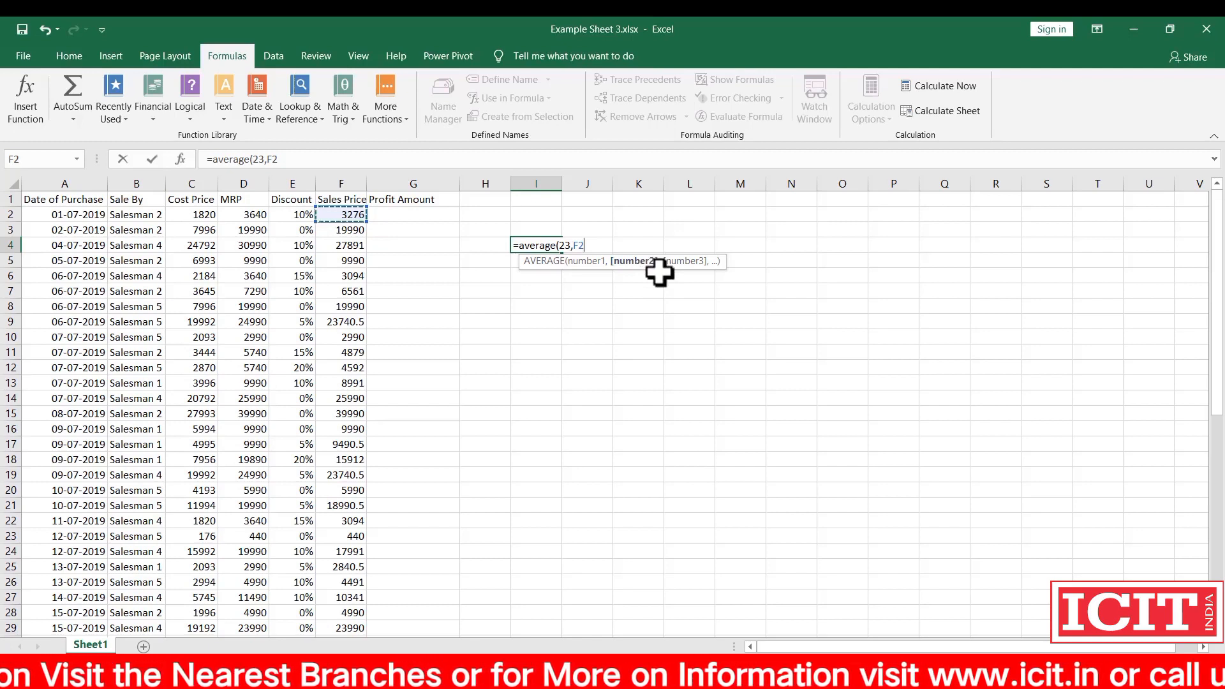
pyautogui.write(',')
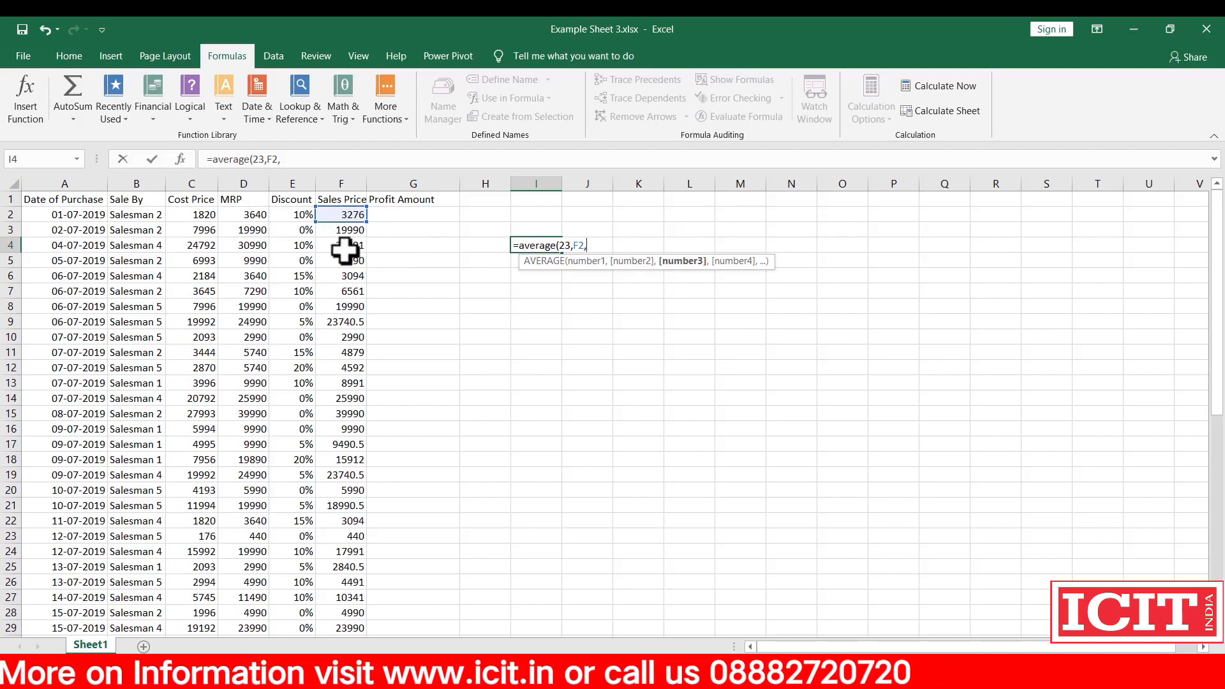
pyautogui.moveTo(345, 250); pyautogui.dragTo(344, 287)
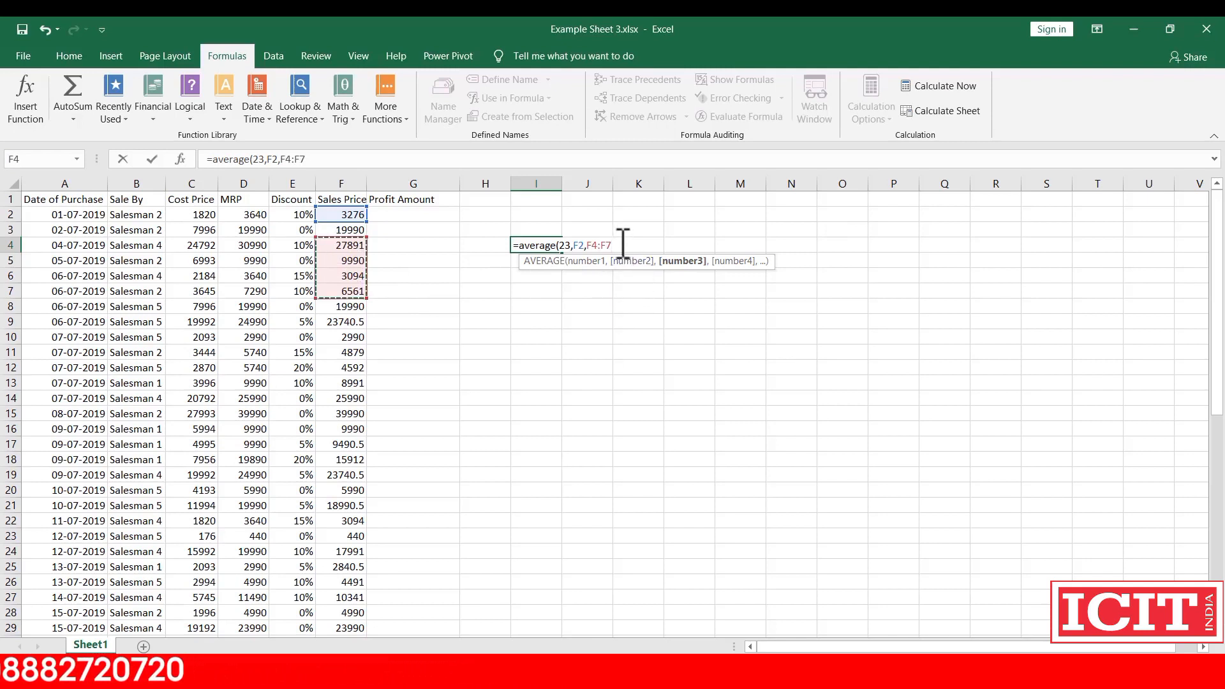
pyautogui.write(')')
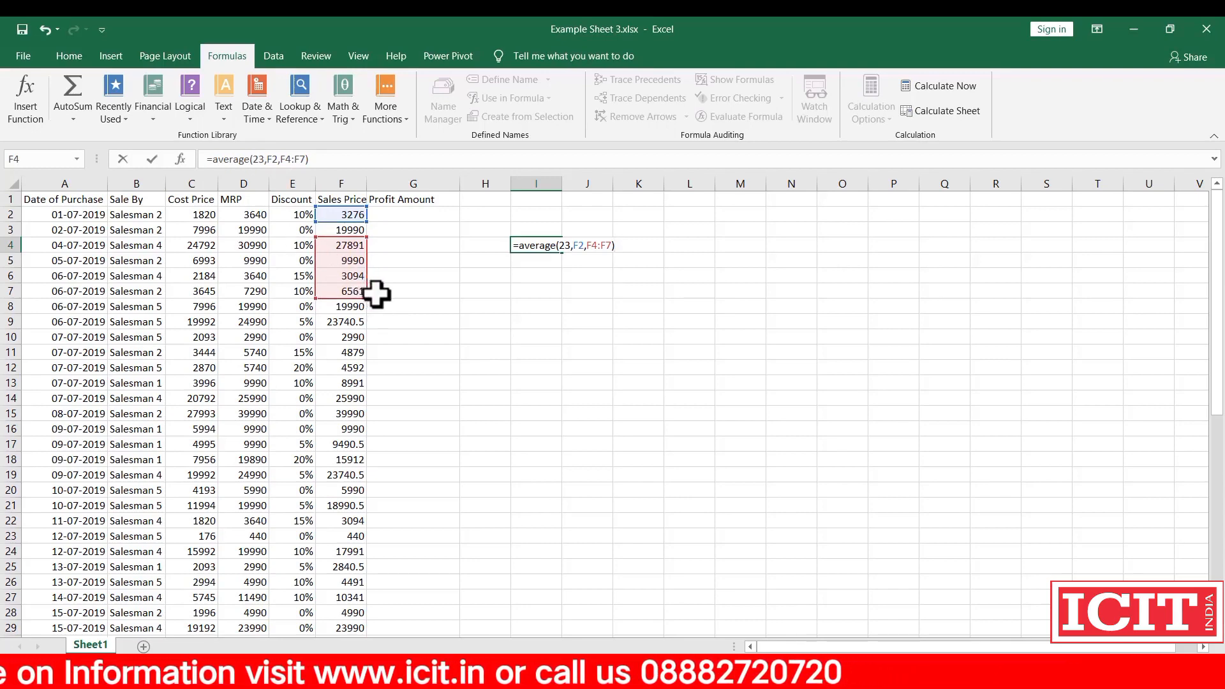
pyautogui.hotkey('ctrl', 'Return')
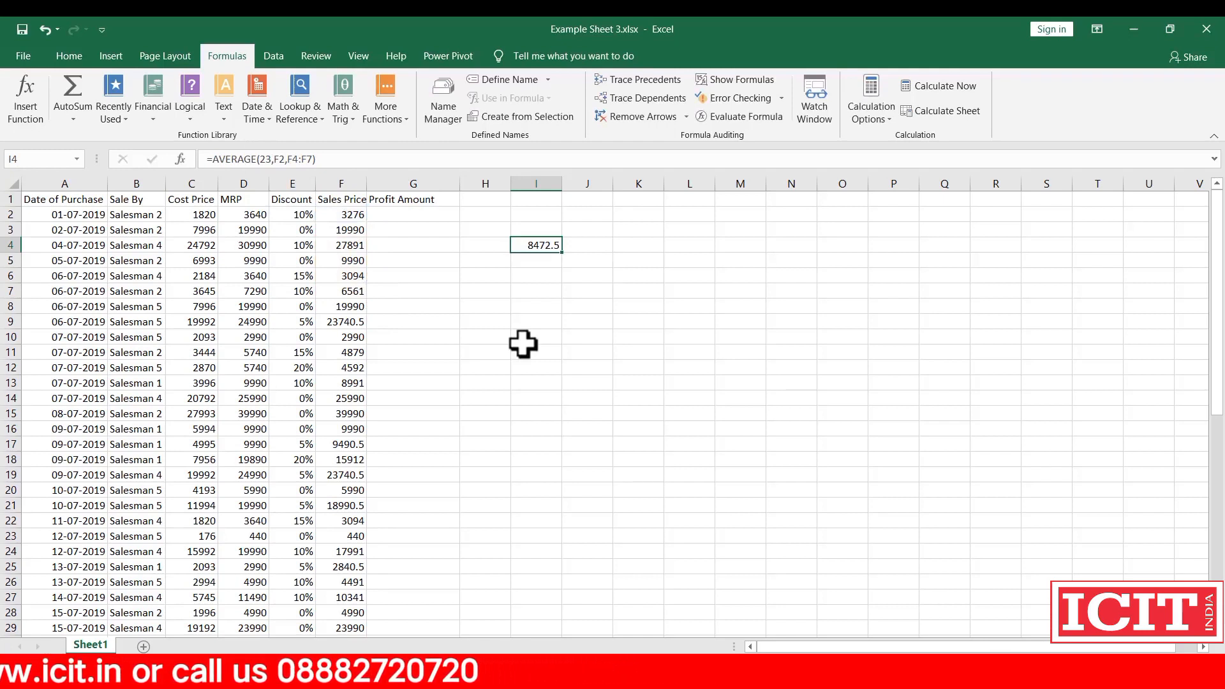
pyautogui.press('Delete')
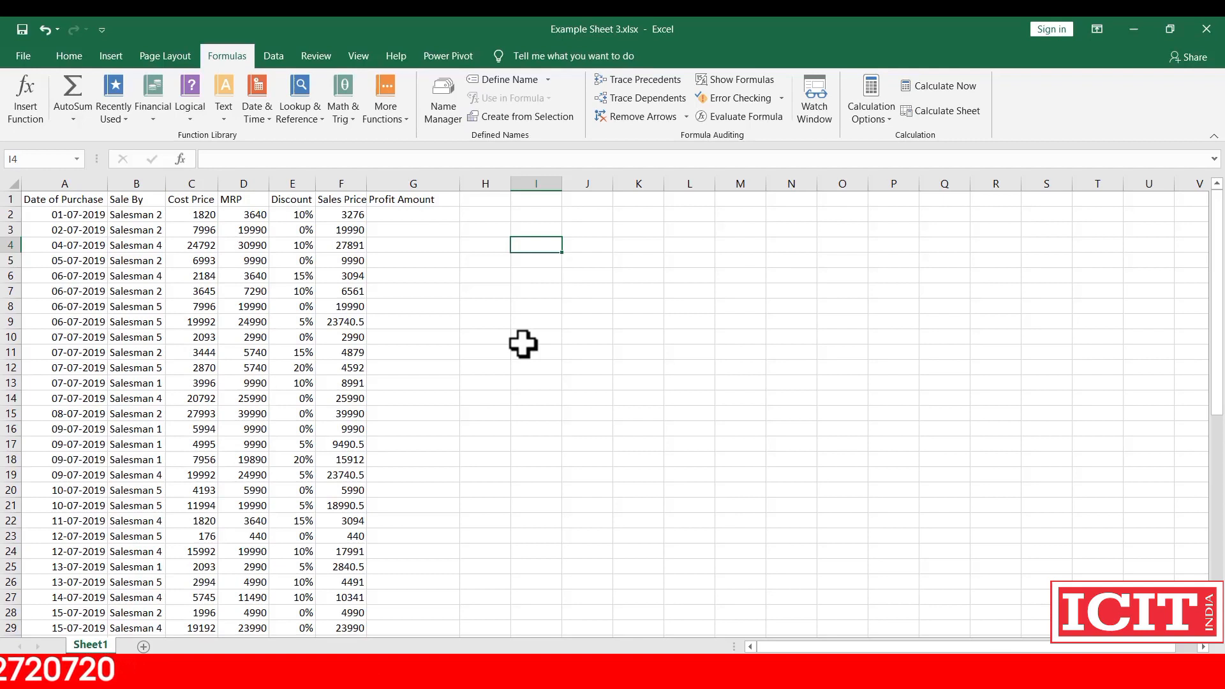
# - Enter =RIGHT(F2,2) in cell H2 to extract the last two characters of the first sales price, and clear the cell
pyautogui.click(331, 217)
pyautogui.click(482, 215)
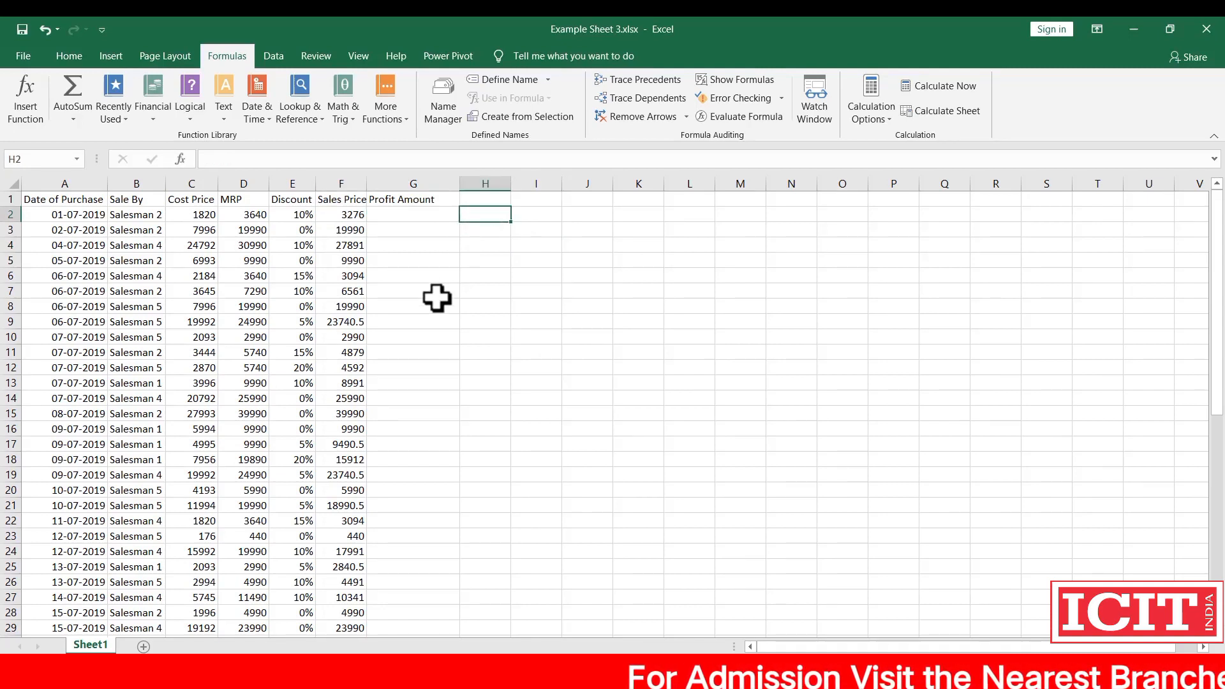
pyautogui.write('=rig')
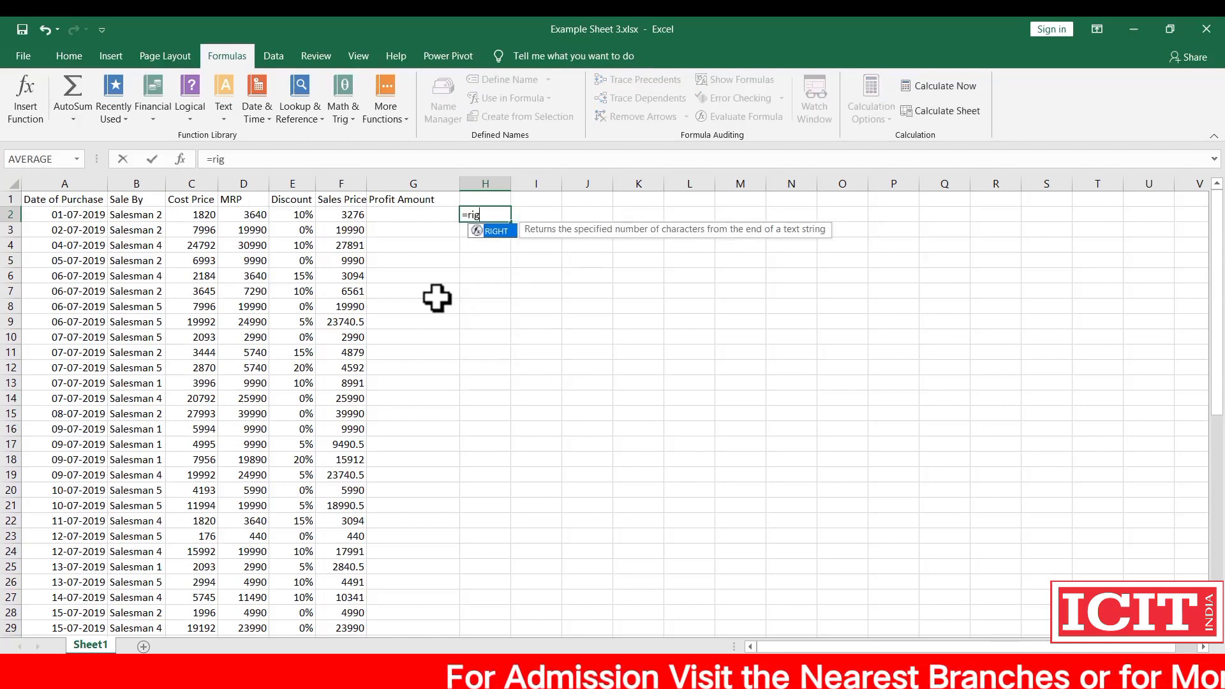
pyautogui.write('ht(')
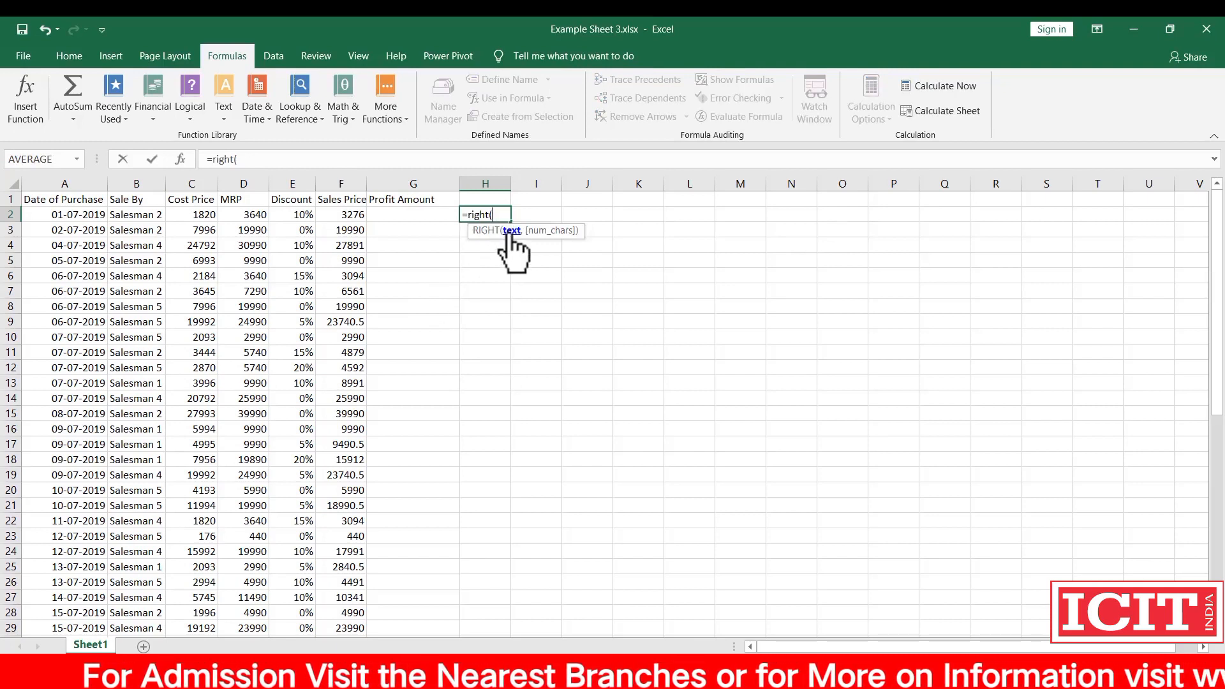
pyautogui.click(325, 214)
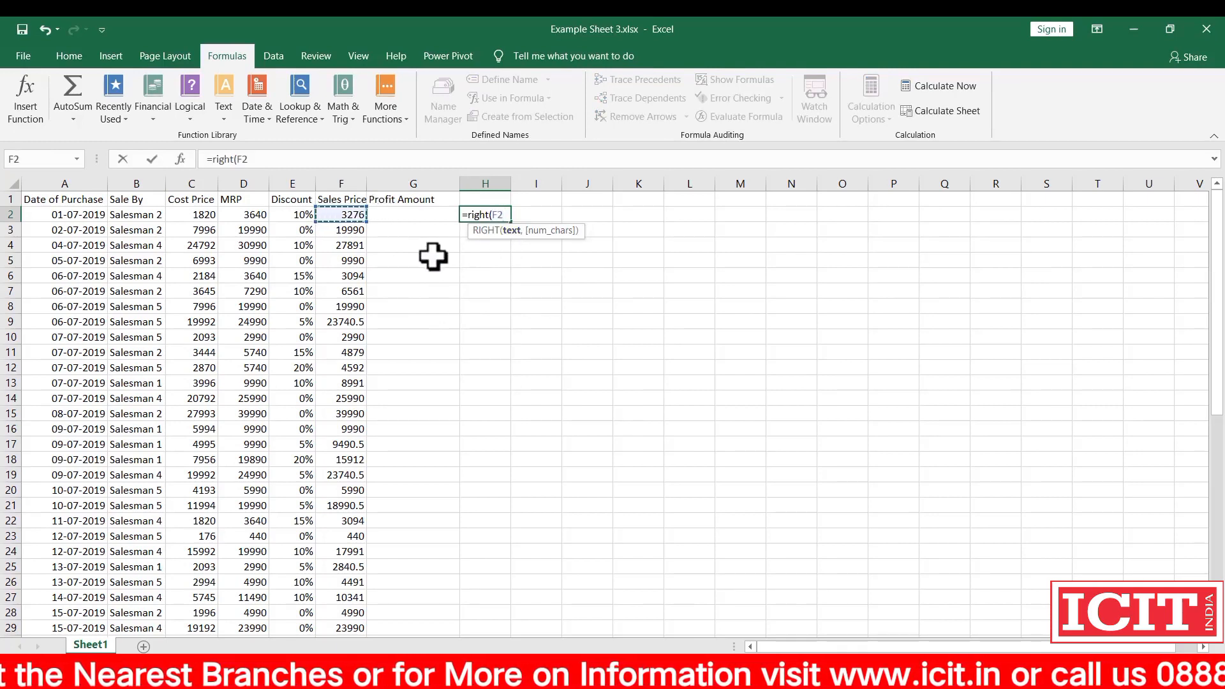
pyautogui.write(',')
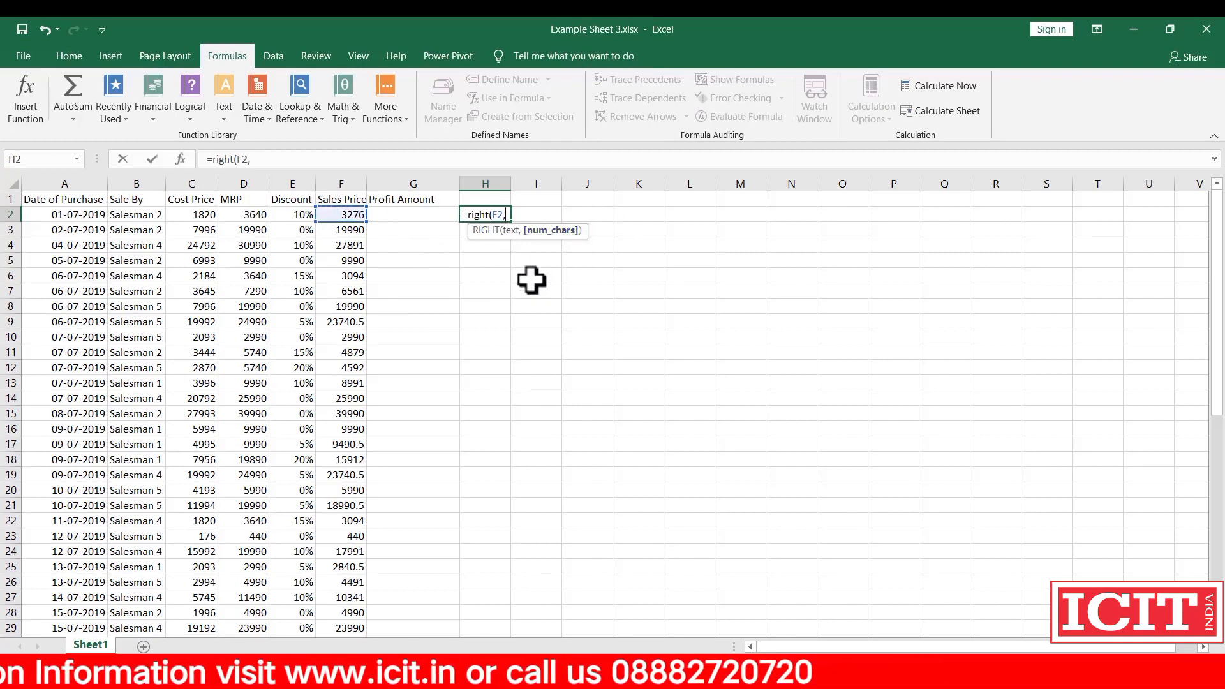
pyautogui.write('2')
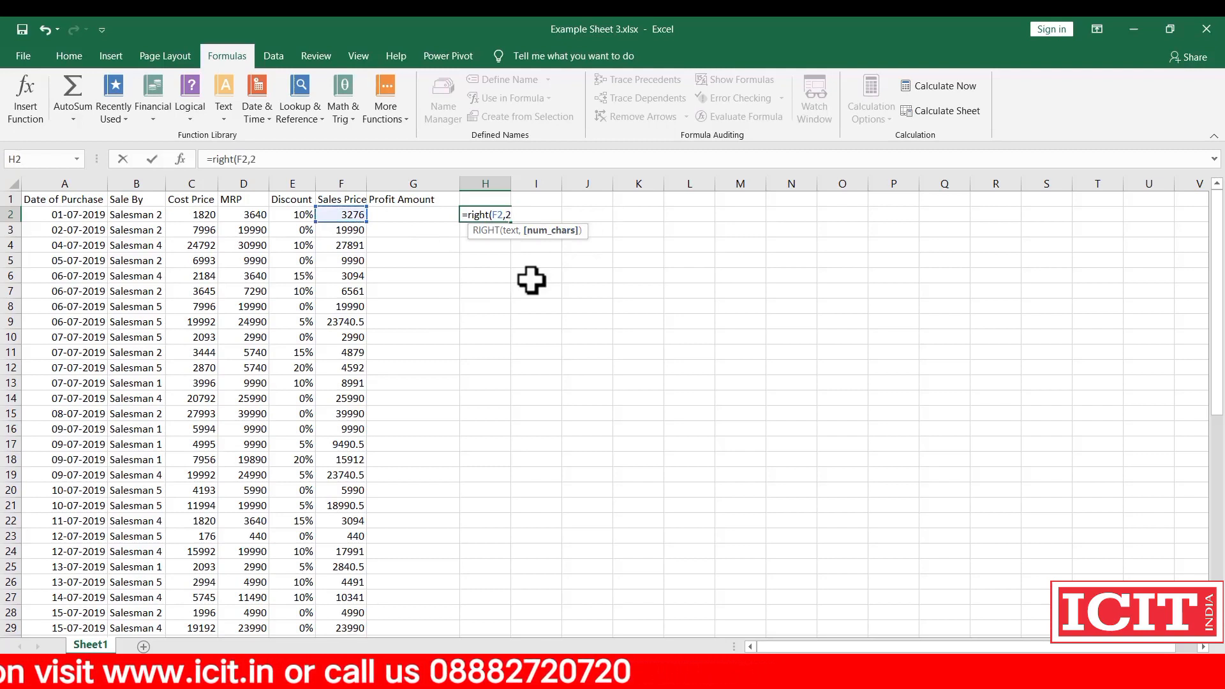
pyautogui.write(')')
pyautogui.press('Return')
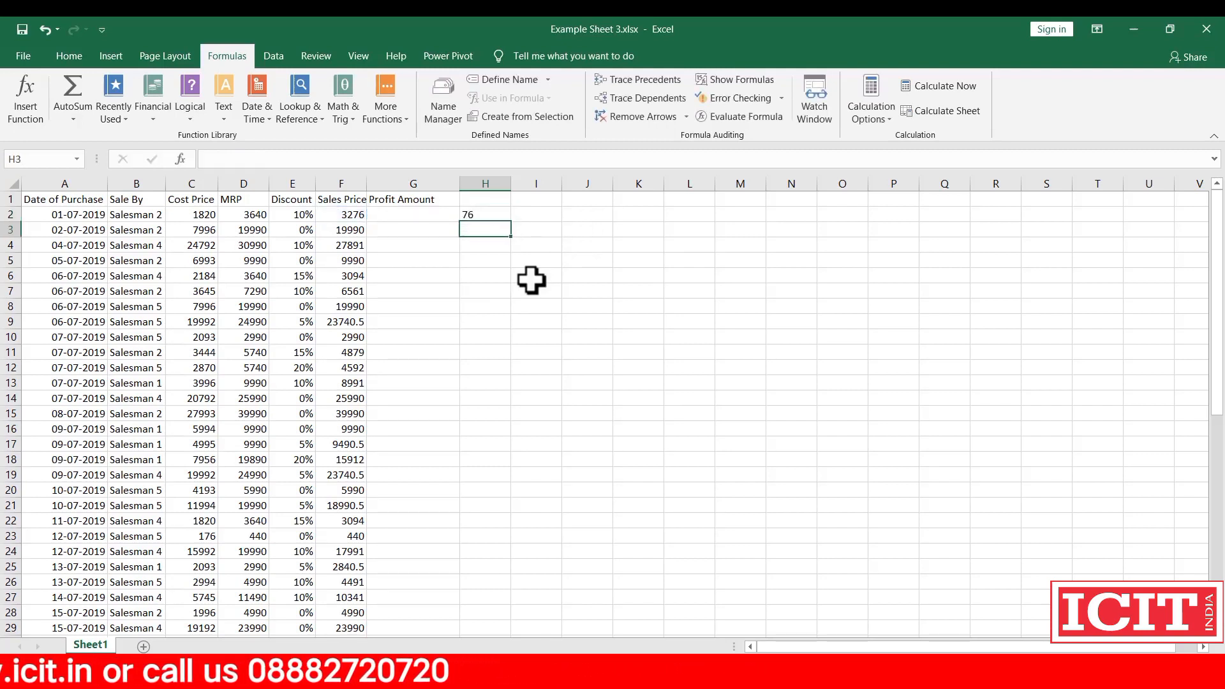
pyautogui.click(483, 216)
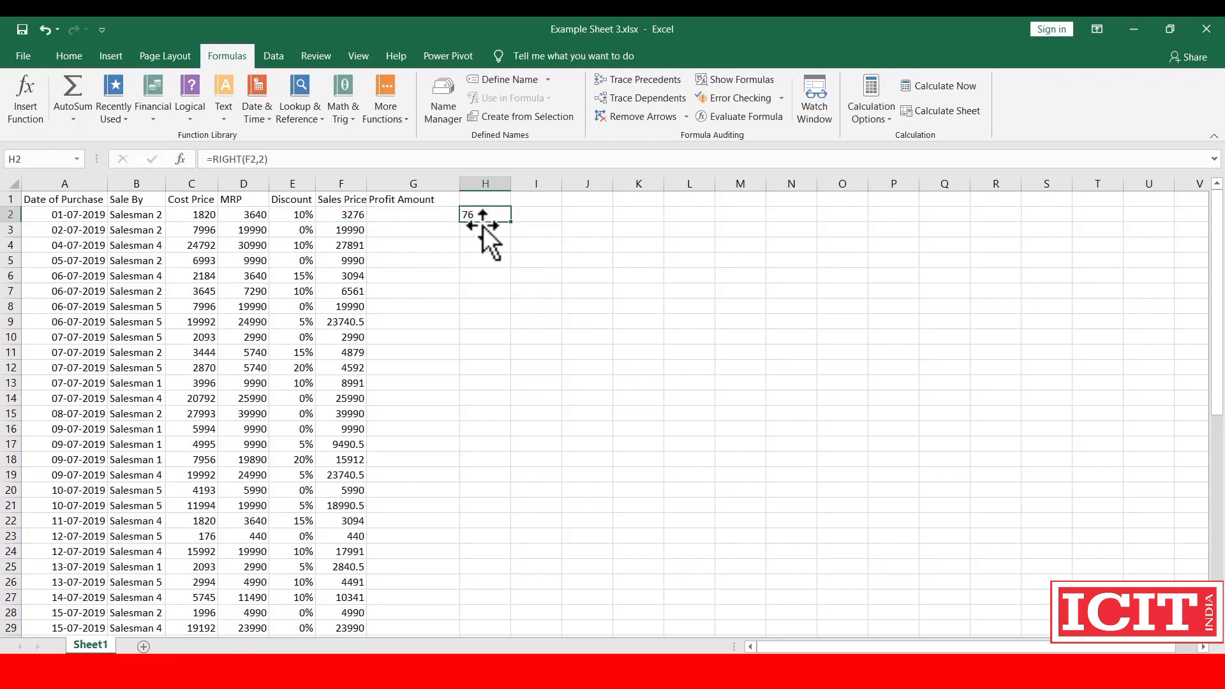
pyautogui.press('Delete')
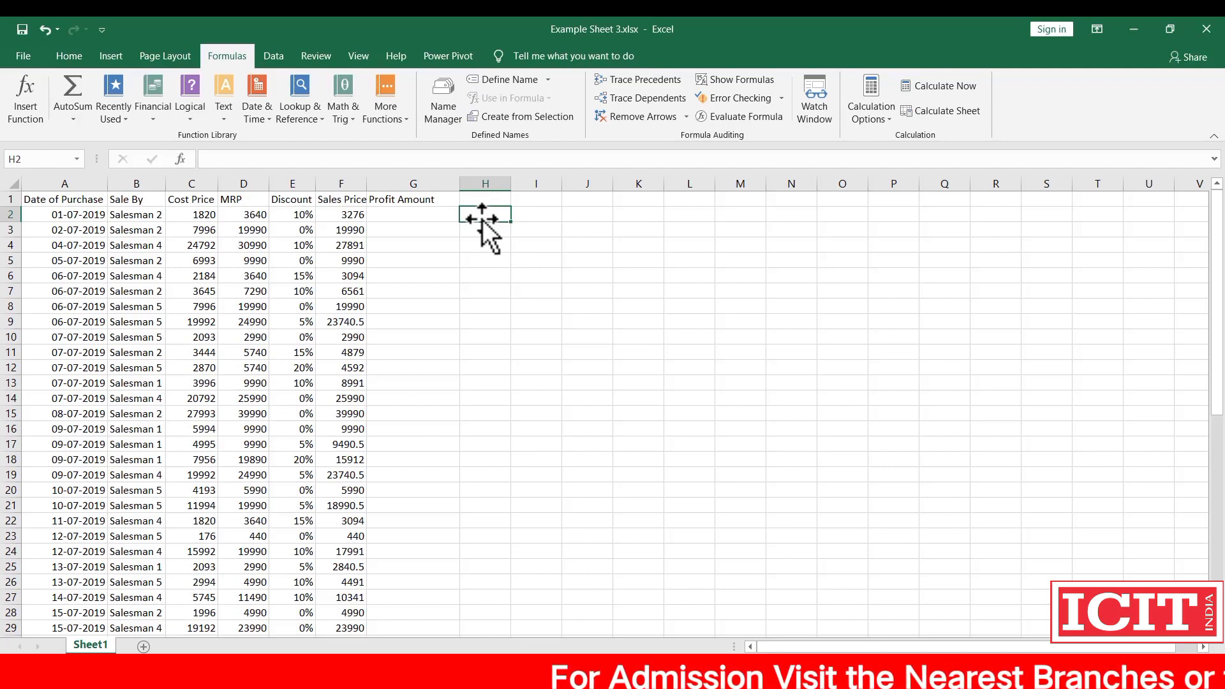
pyautogui.click(481, 259)
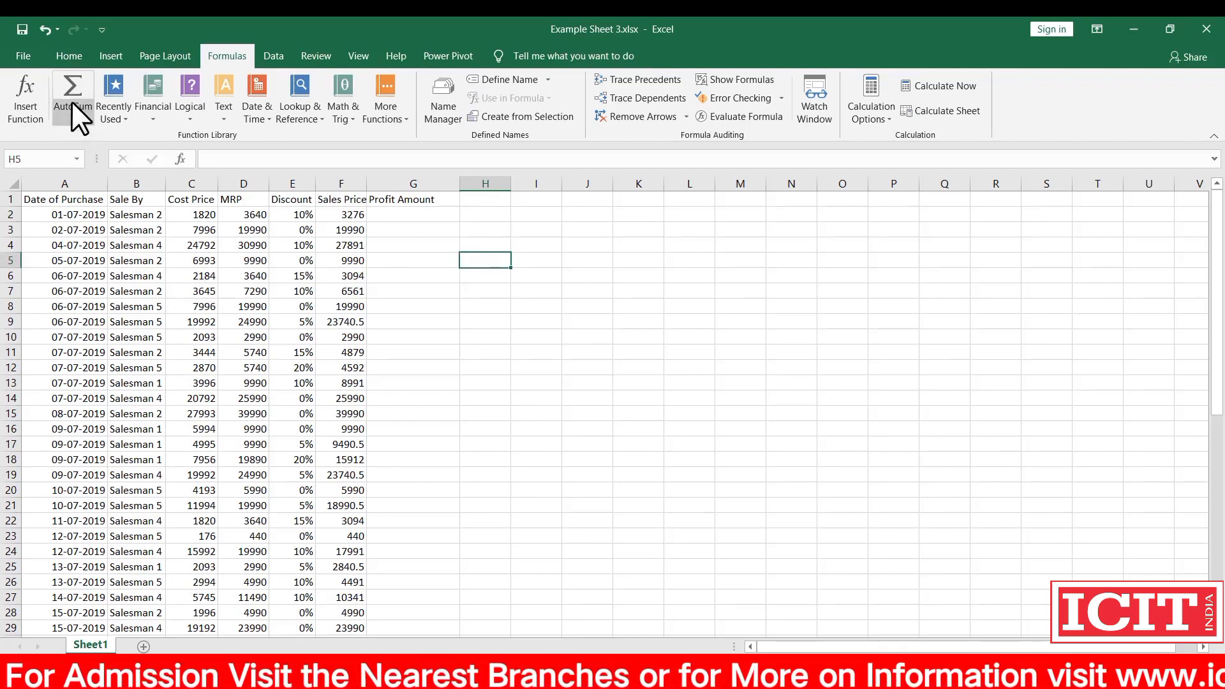
pyautogui.click(377, 274)
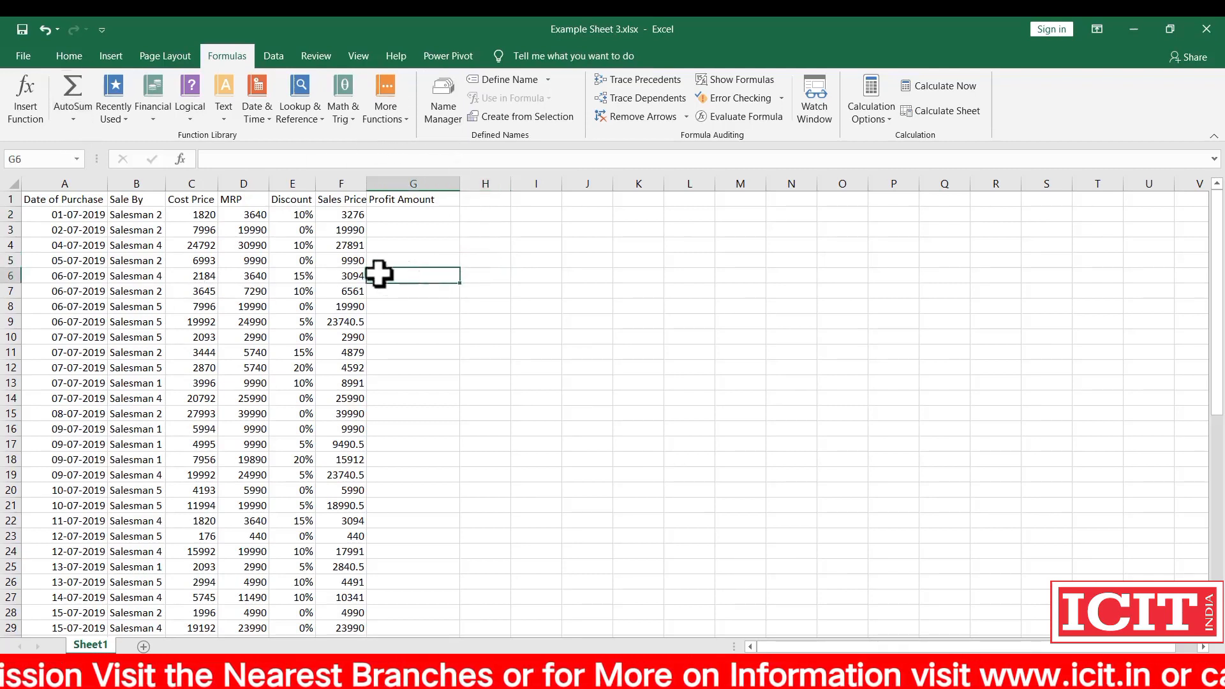
pyautogui.click(67, 106)
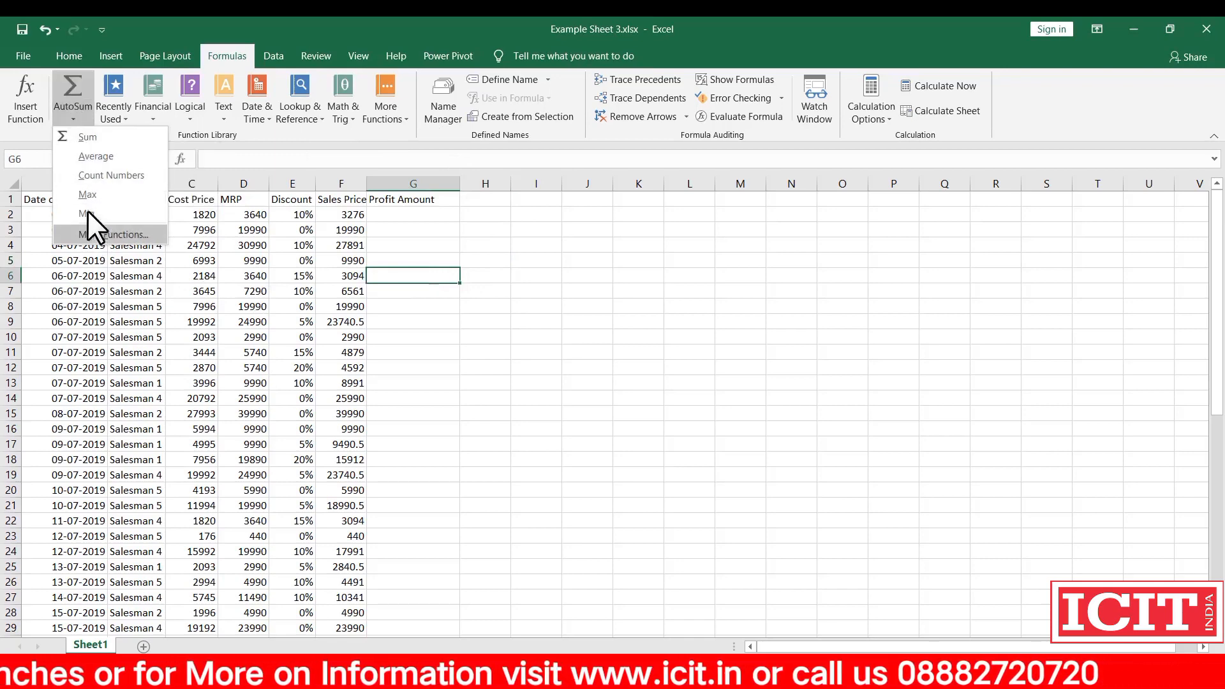
pyautogui.click(57, 56)
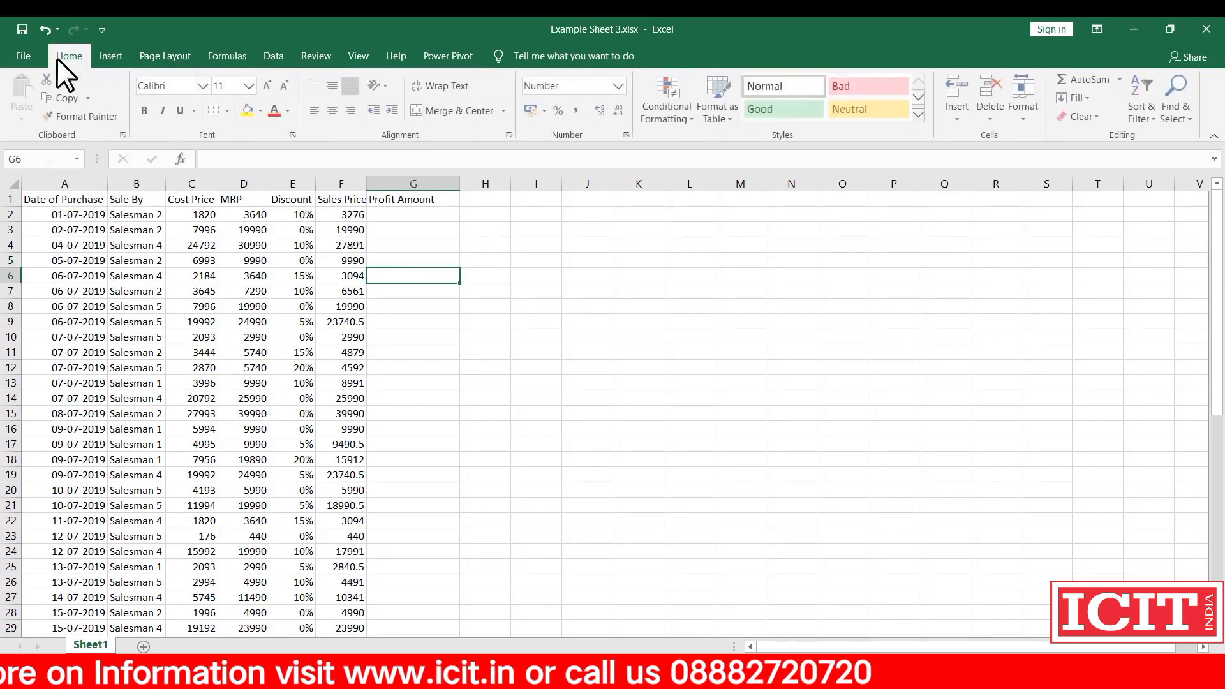
# - Look at the AutoSum functions and the list of recently used functions
pyautogui.click(1121, 79)
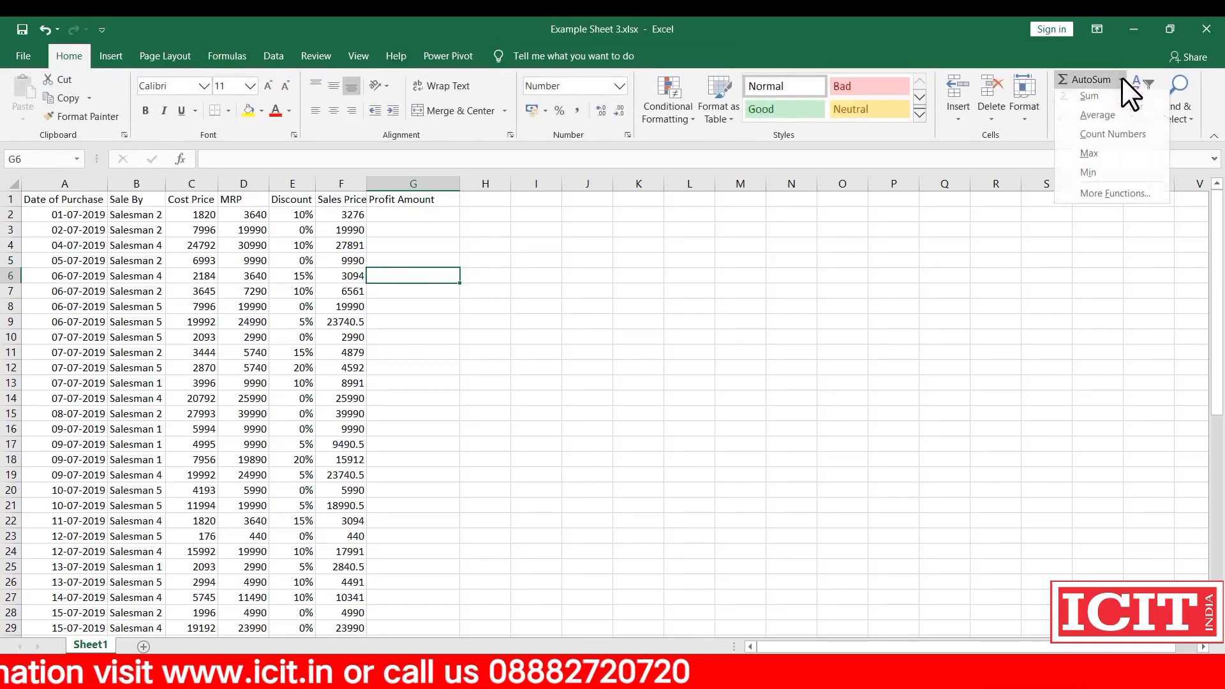
pyautogui.click(233, 63)
pyautogui.click(233, 63)
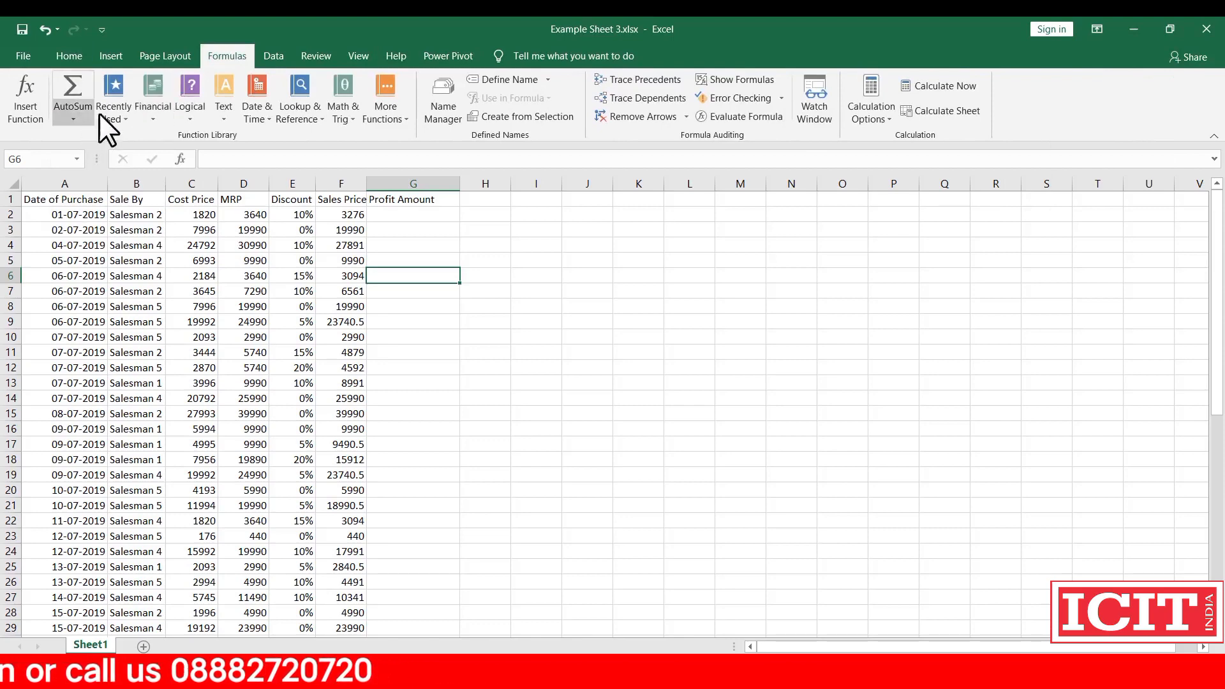
pyautogui.click(116, 109)
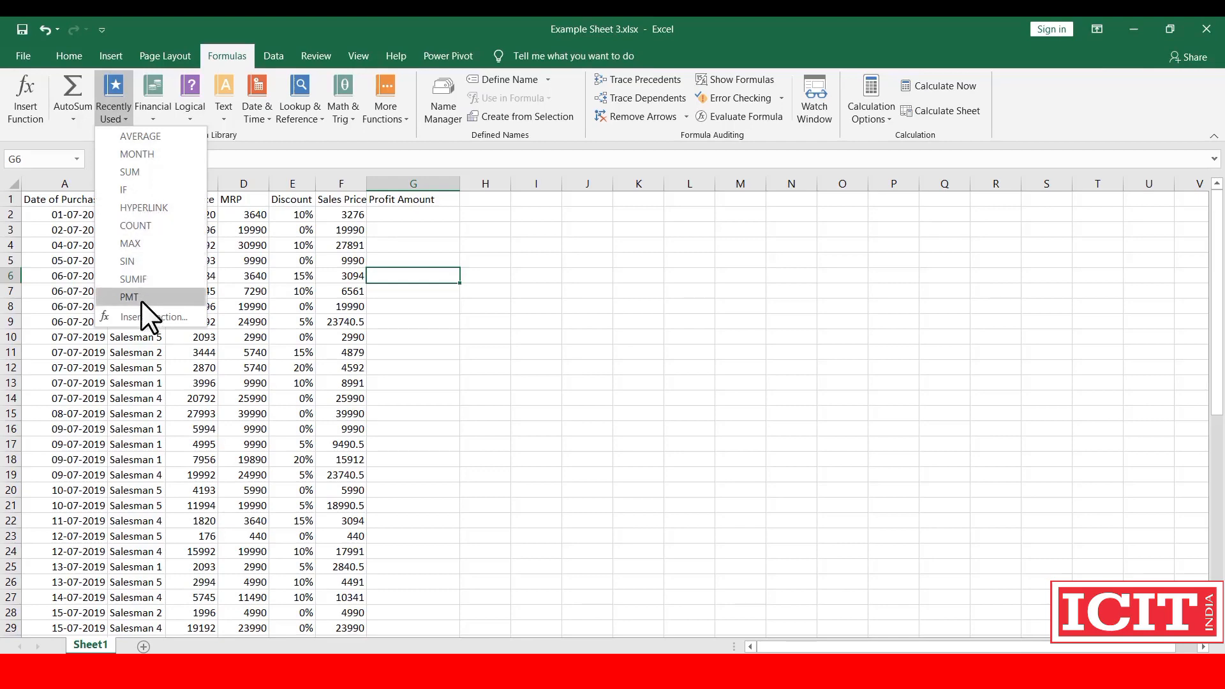
pyautogui.click(122, 106)
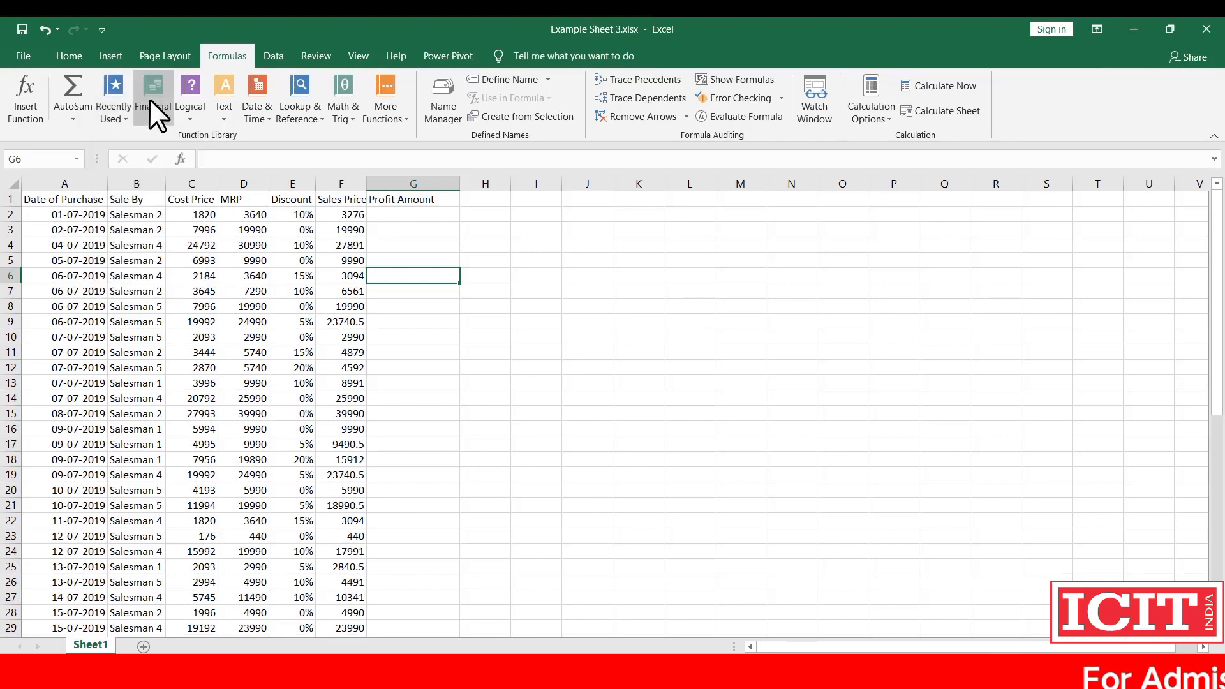
# - Browse the full list of Financial functions in the function library
pyautogui.click(153, 99)
pyautogui.scroll(-5, 186, 167)
pyautogui.scroll(-6, 187, 168)
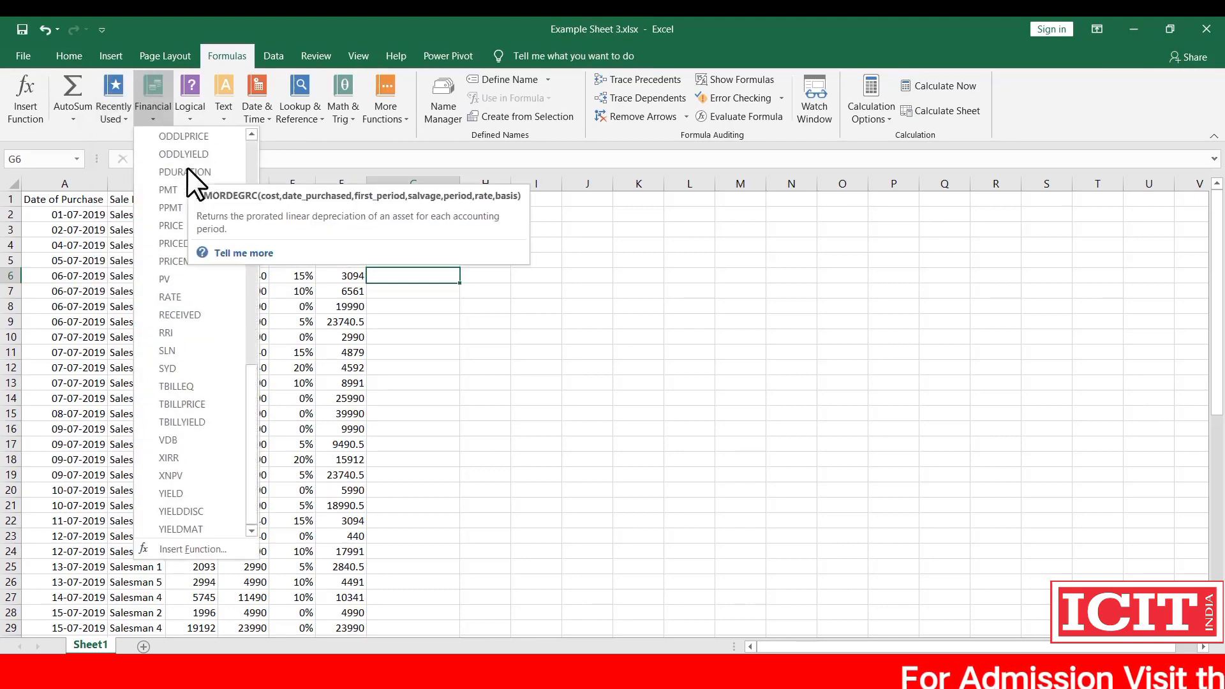
pyautogui.scroll(11, 186, 373)
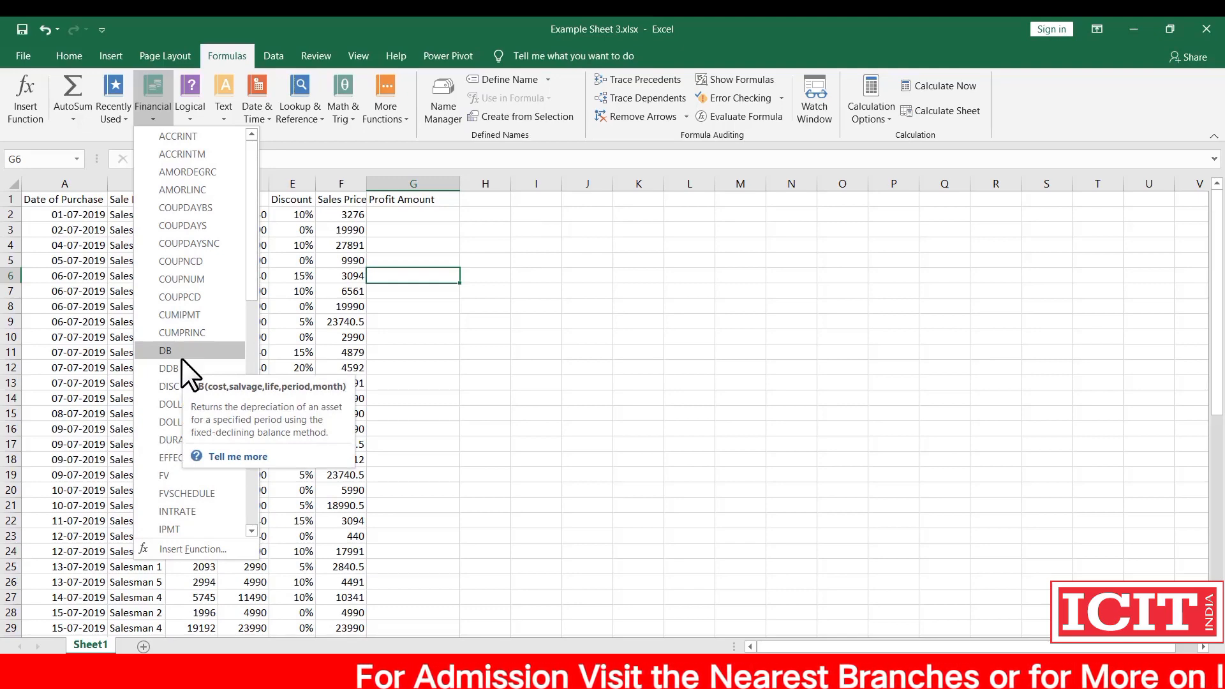
pyautogui.scroll(-6, 185, 238)
pyautogui.scroll(6, 185, 239)
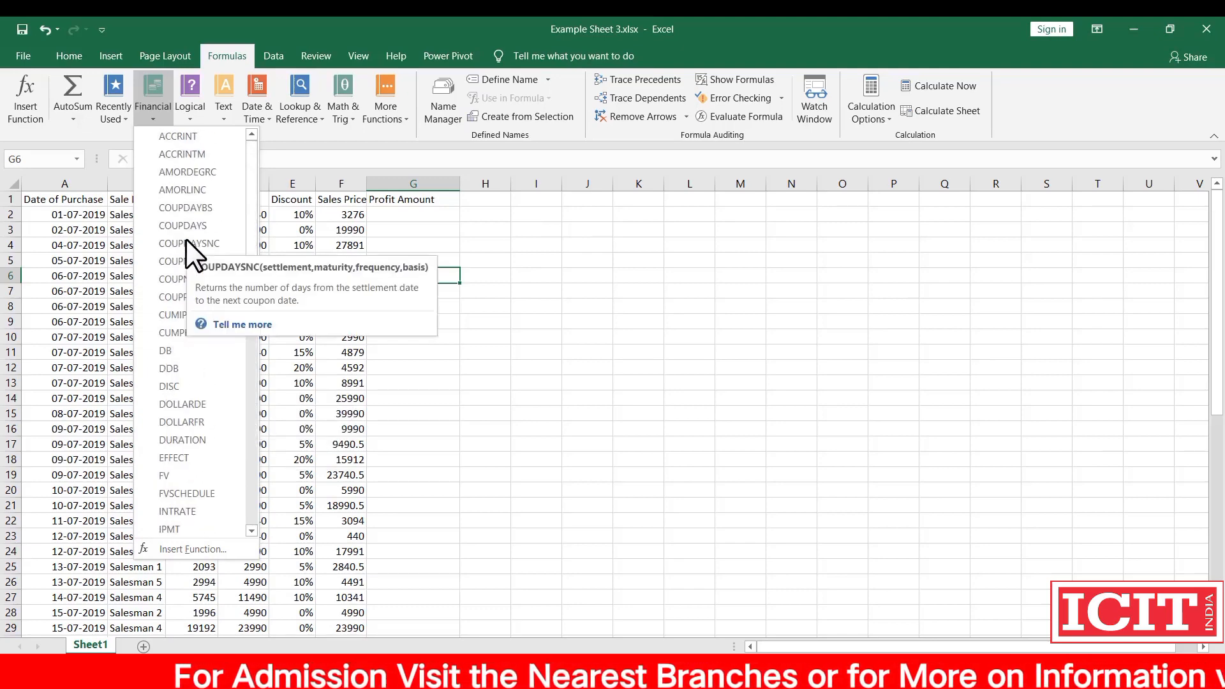
# - Browse the Logical and Text function lists in the function library
pyautogui.click(187, 105)
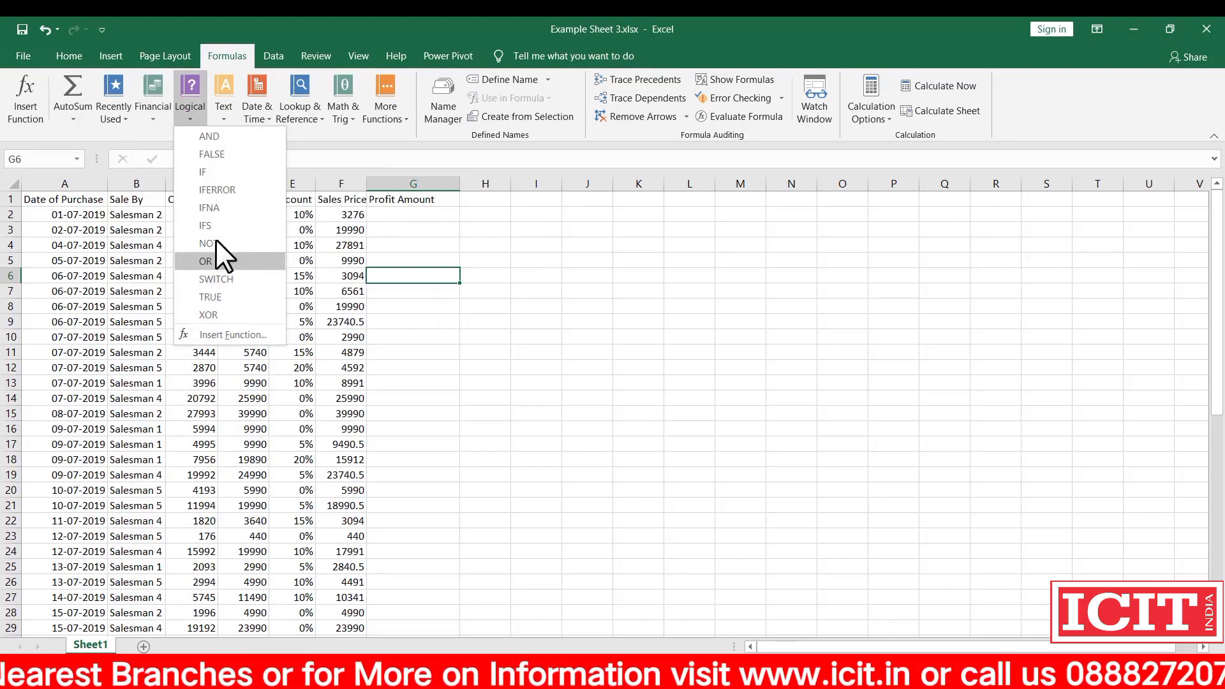
pyautogui.click(232, 111)
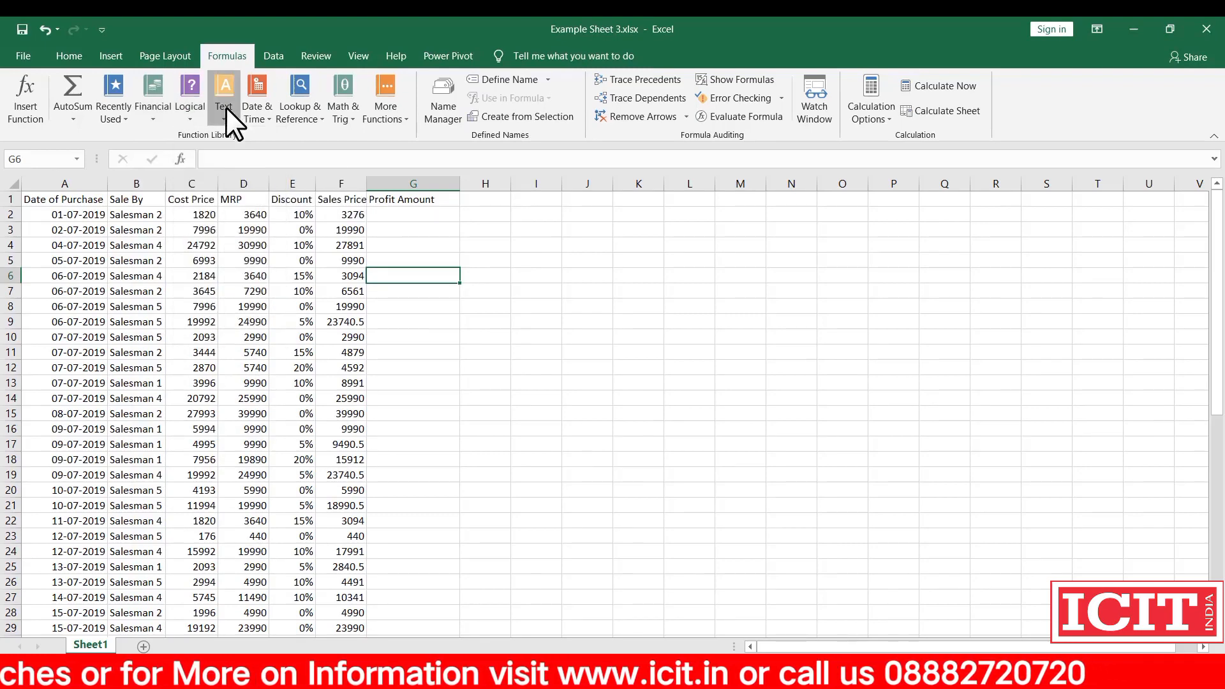
pyautogui.click(227, 108)
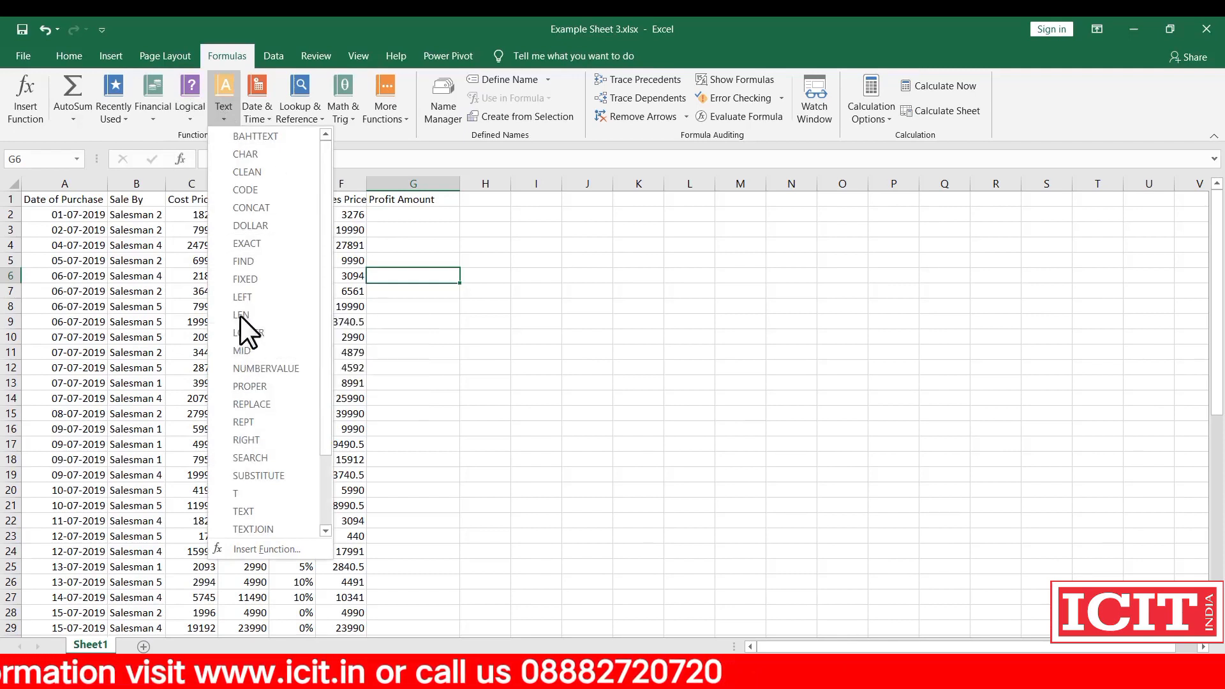
pyautogui.scroll(-2, 255, 286)
pyautogui.scroll(2, 255, 287)
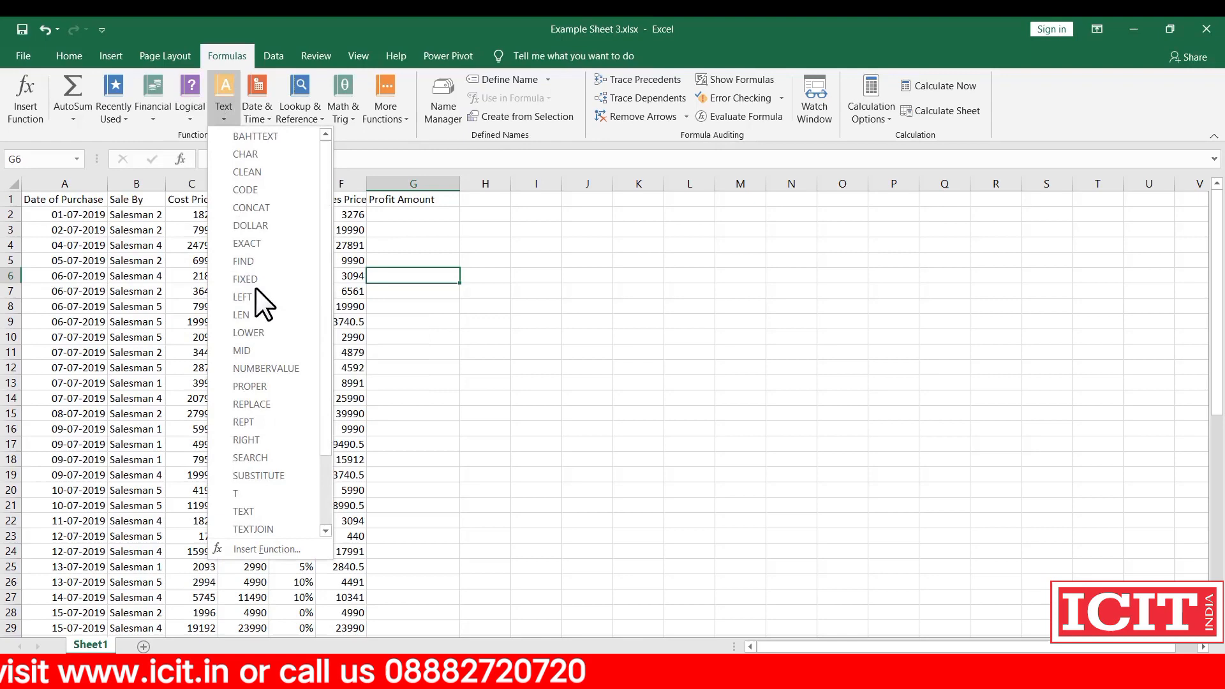
# - Browse the Date & Time, Lookup & Reference, Math & Trig and additional function categories, including Information and Web
pyautogui.click(254, 106)
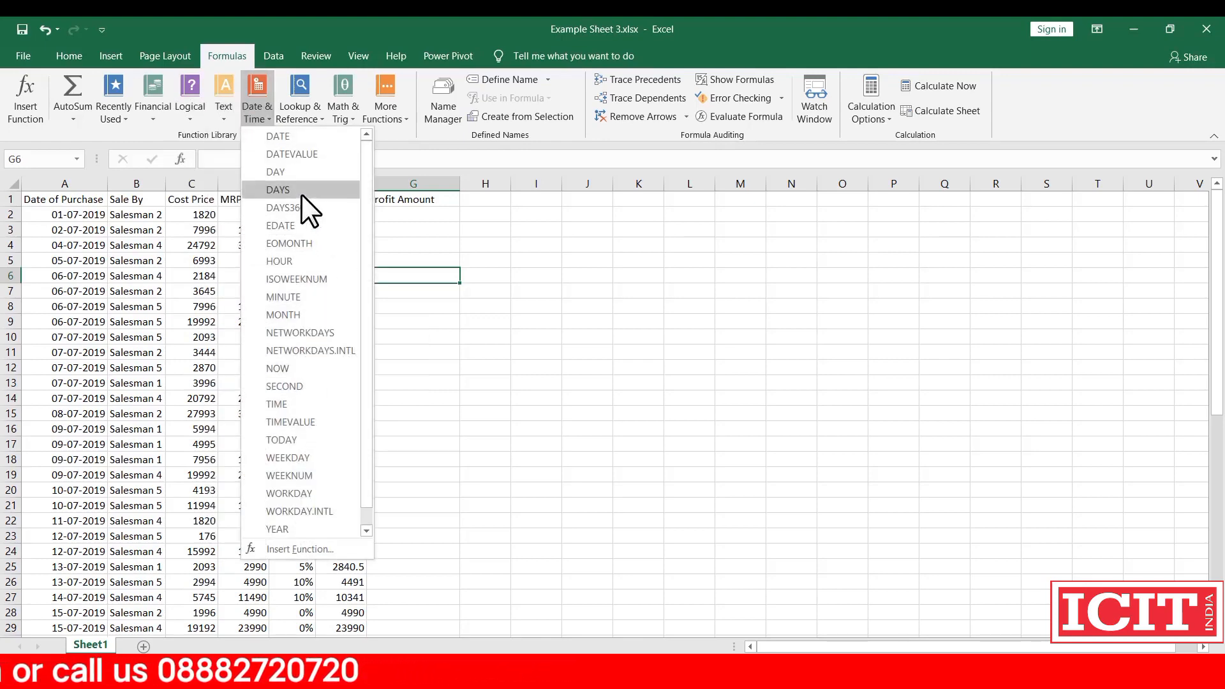
pyautogui.click(304, 93)
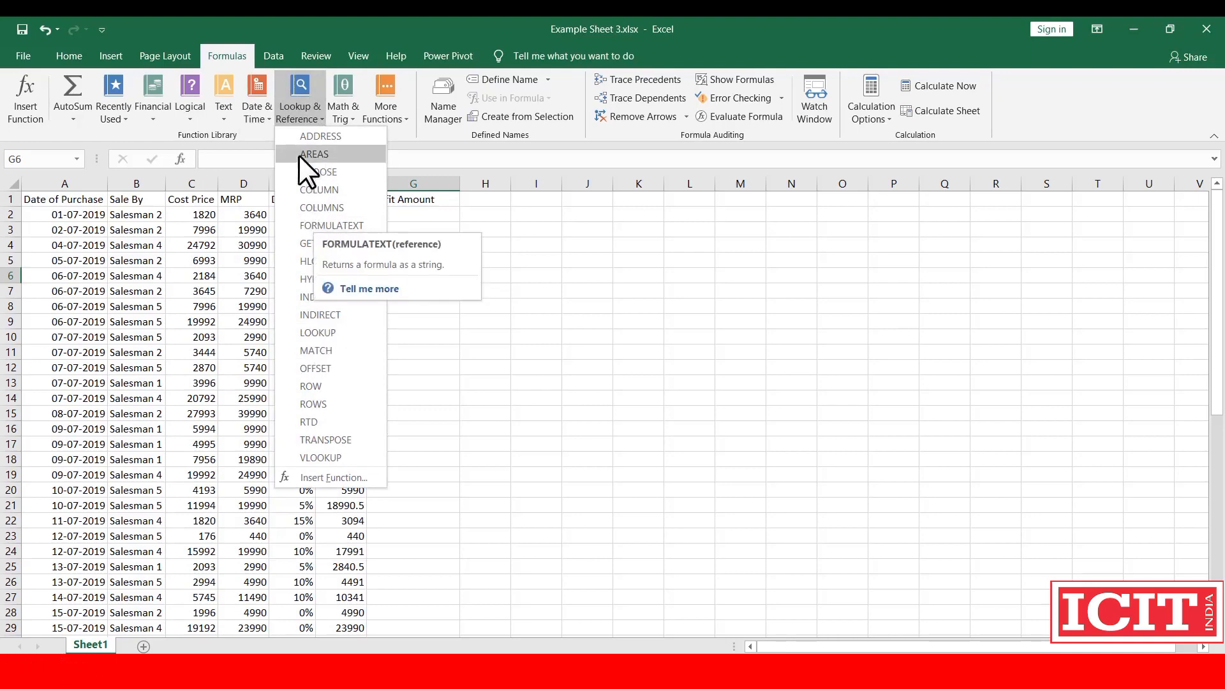
pyautogui.click(338, 98)
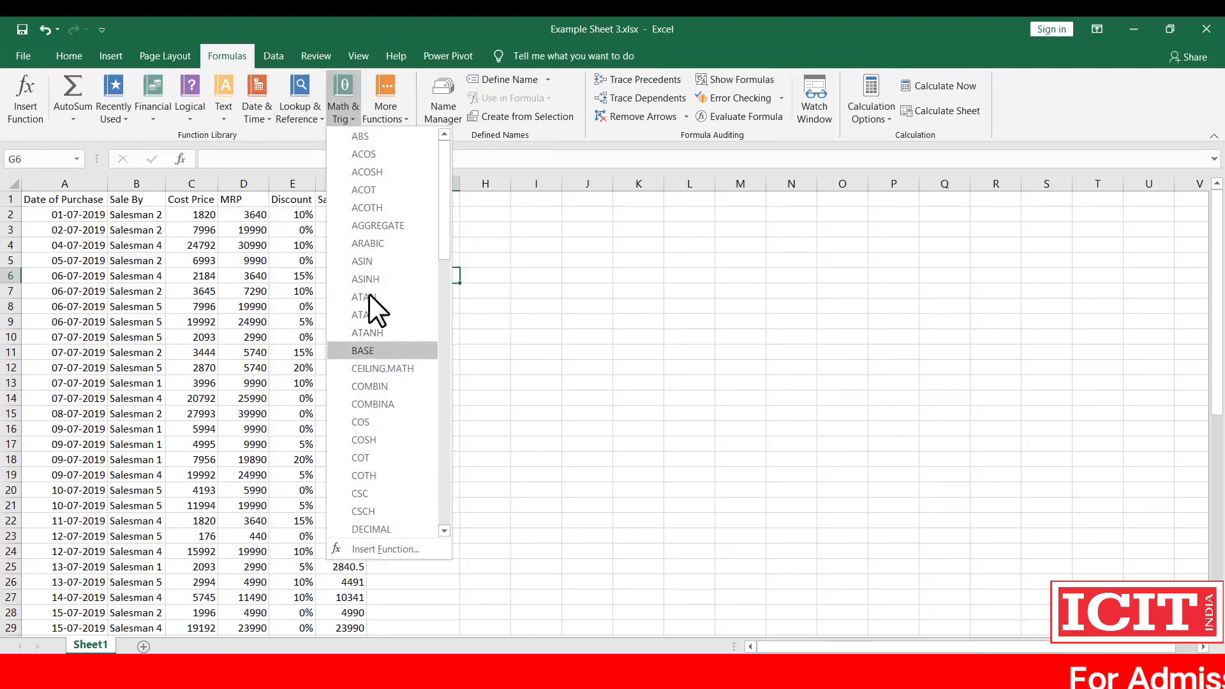
pyautogui.click(385, 106)
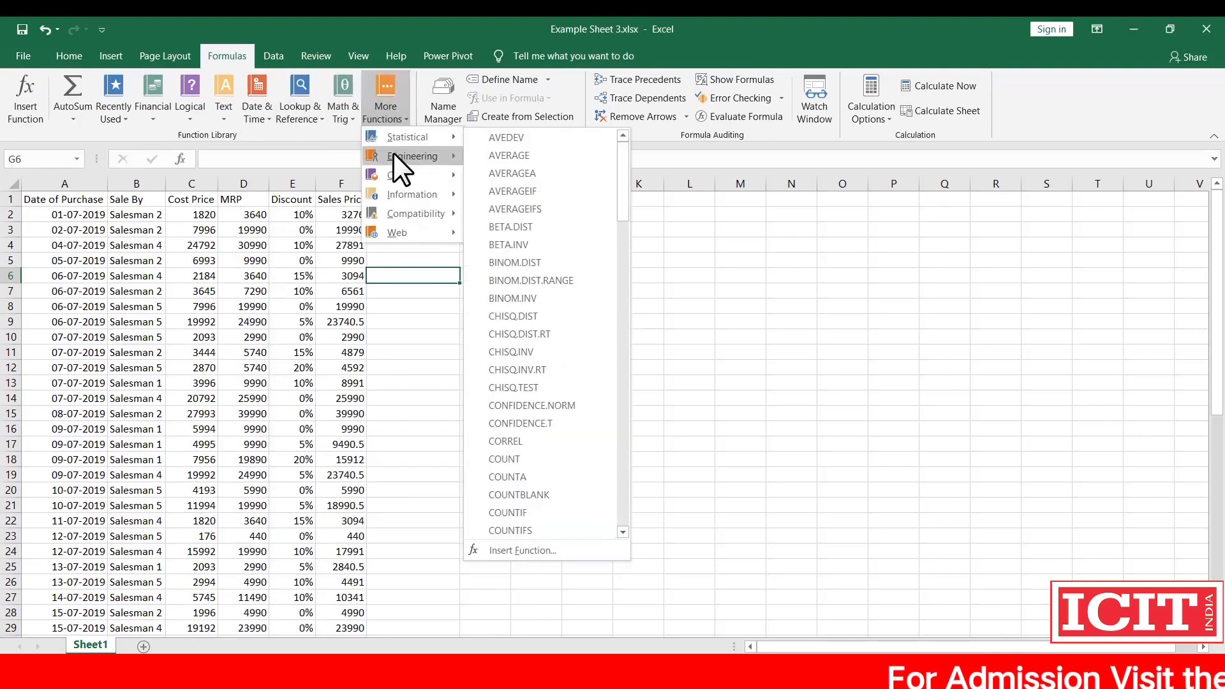
pyautogui.moveTo(393, 170)
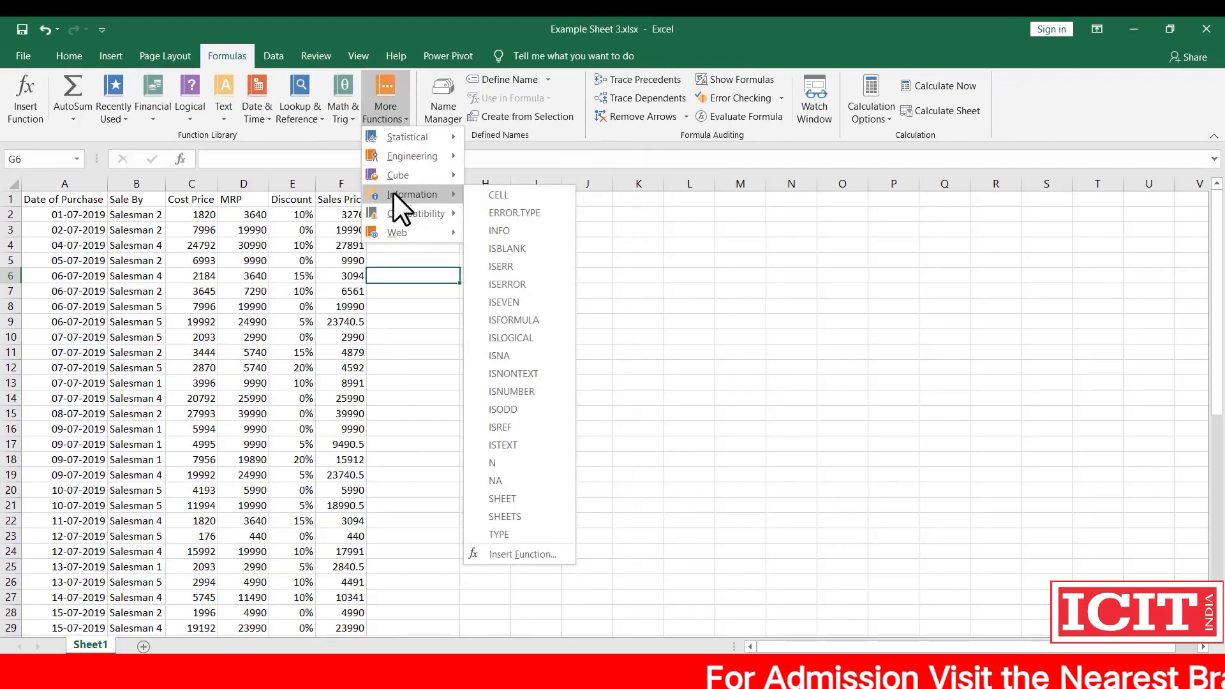
pyautogui.moveTo(393, 210)
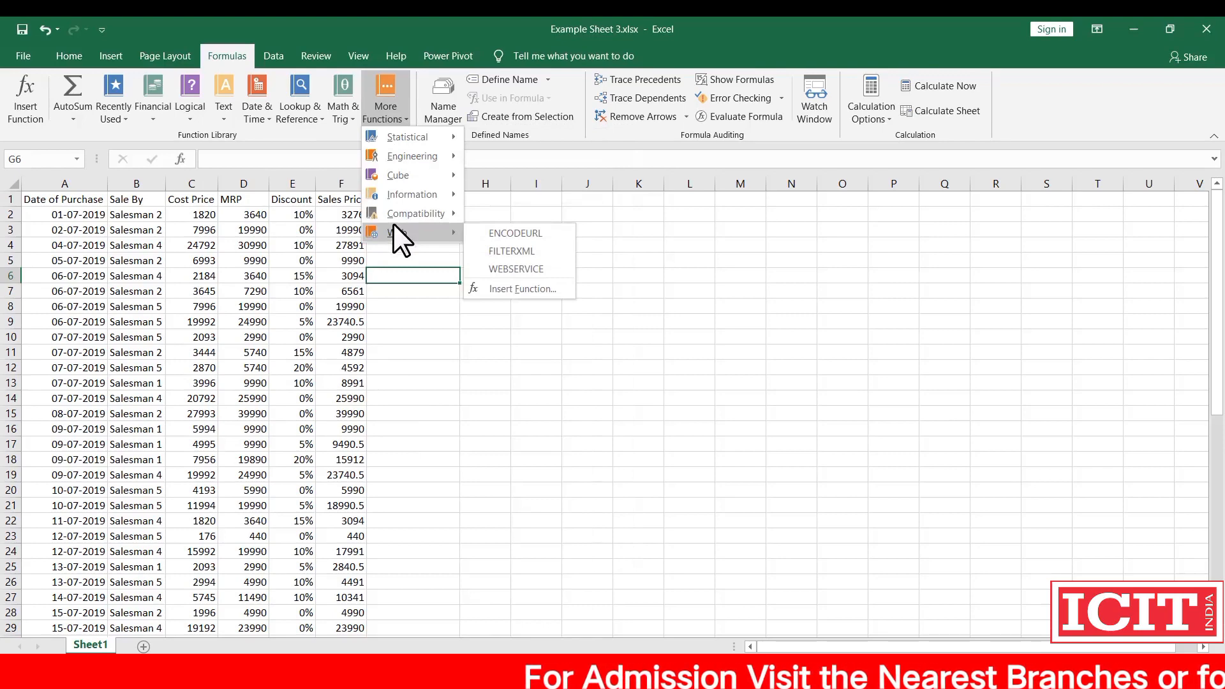
pyautogui.click(231, 49)
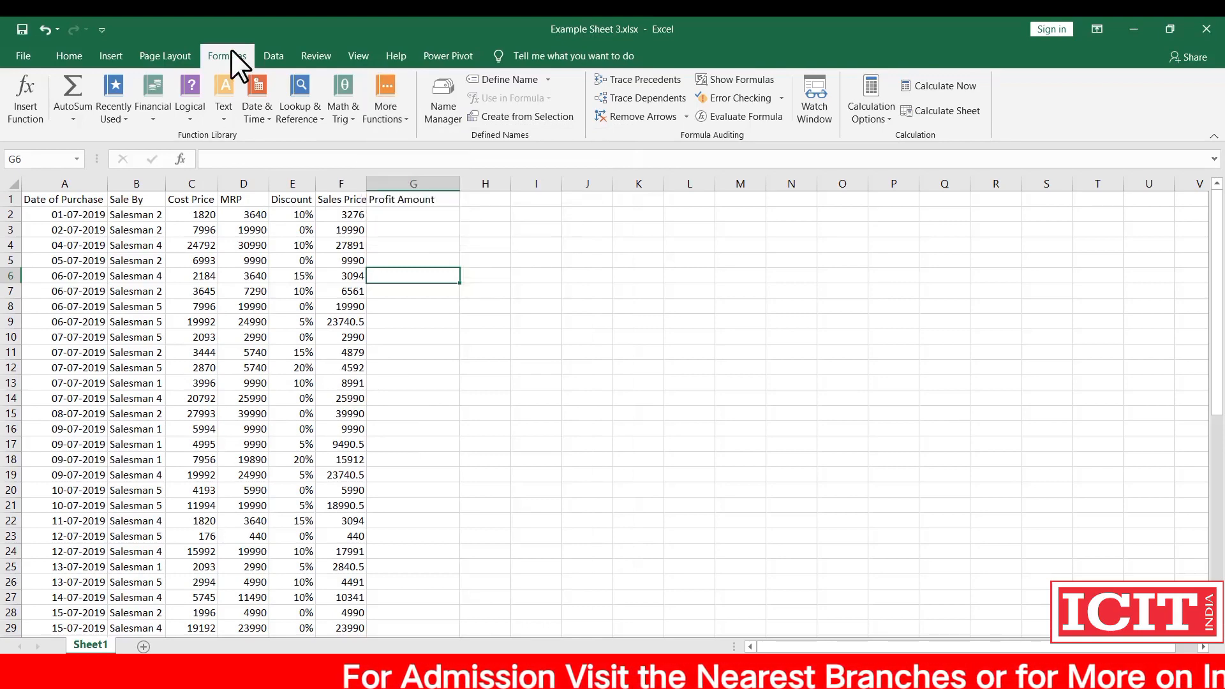
# - Review the function categories offered in the Insert Function dialog and cancel it
pyautogui.click(25, 106)
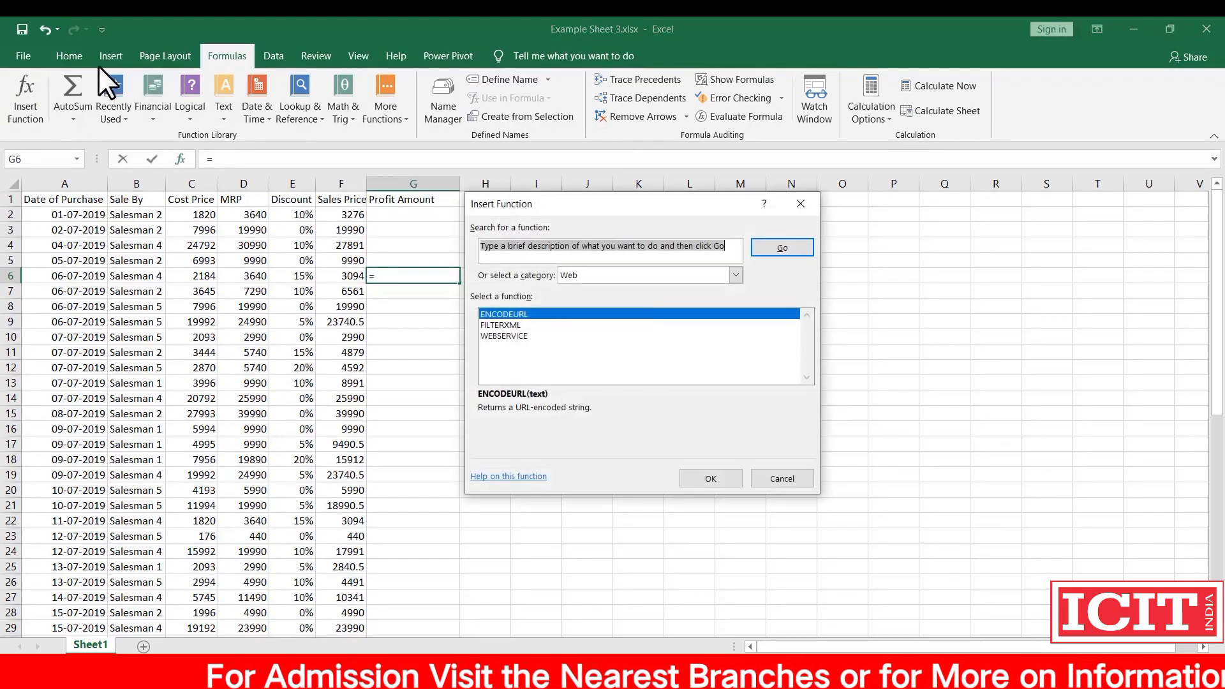
pyautogui.click(736, 275)
pyautogui.scroll(3, 584, 373)
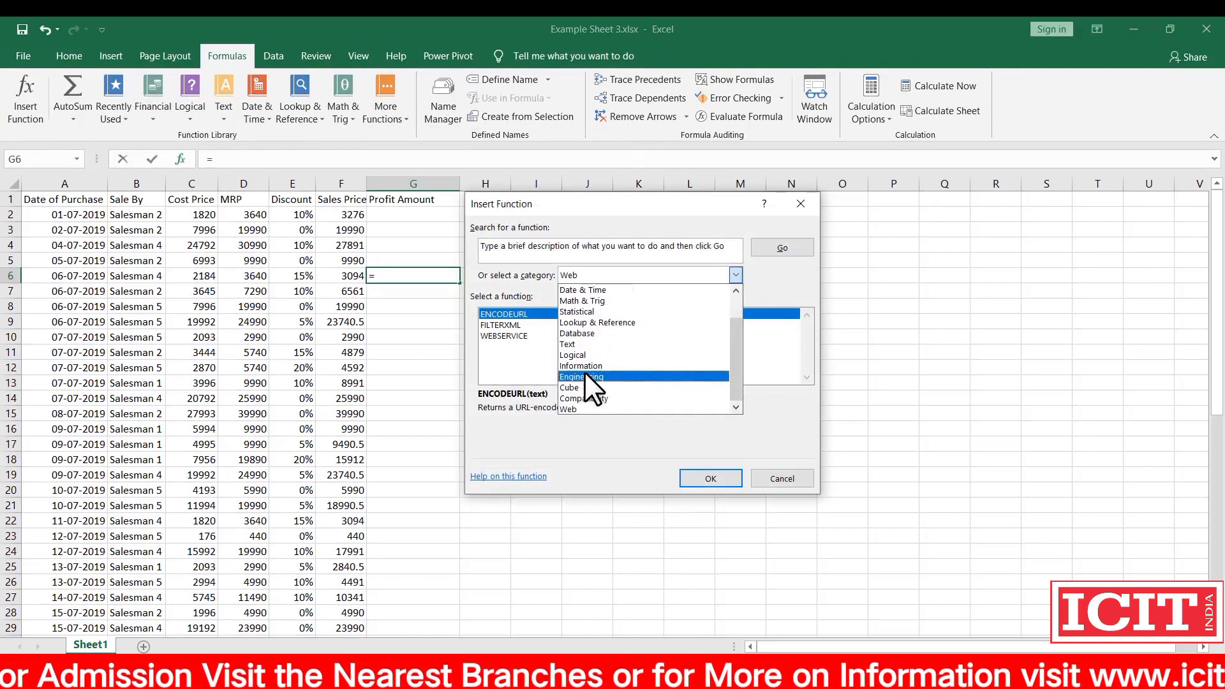
pyautogui.click(782, 479)
# - Select cell G2, view the workbook's Name Manager and close it
pyautogui.click(382, 214)
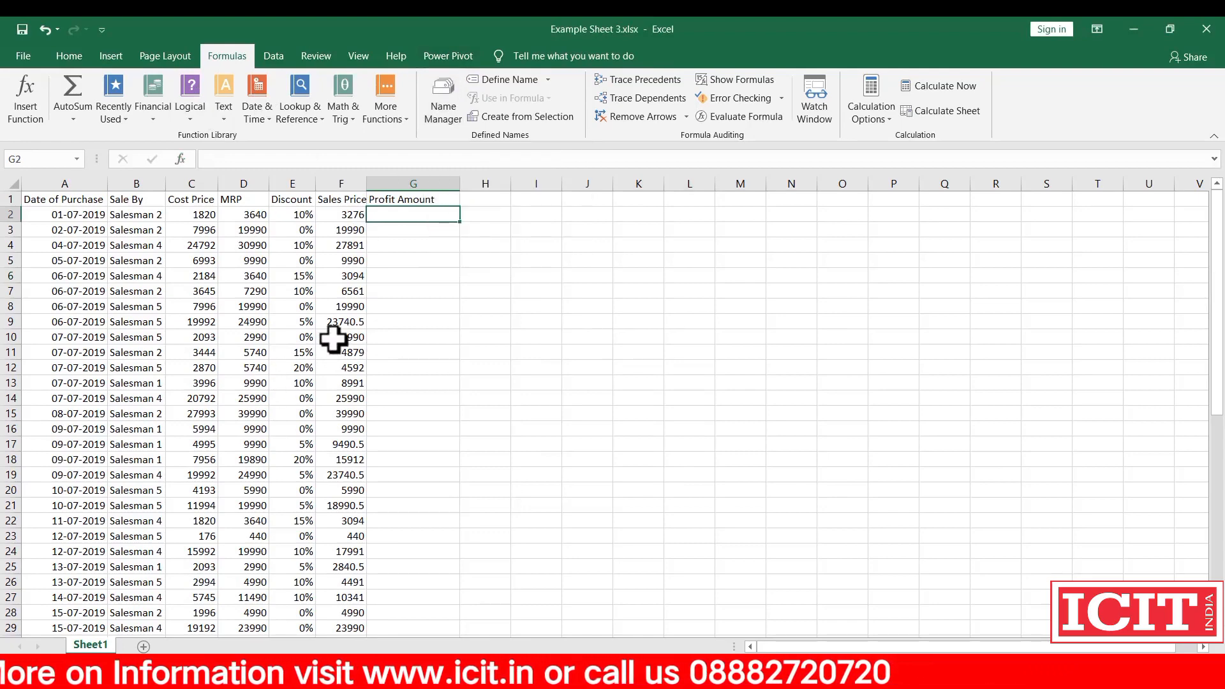
pyautogui.hotkey('ctrl', 'F3')
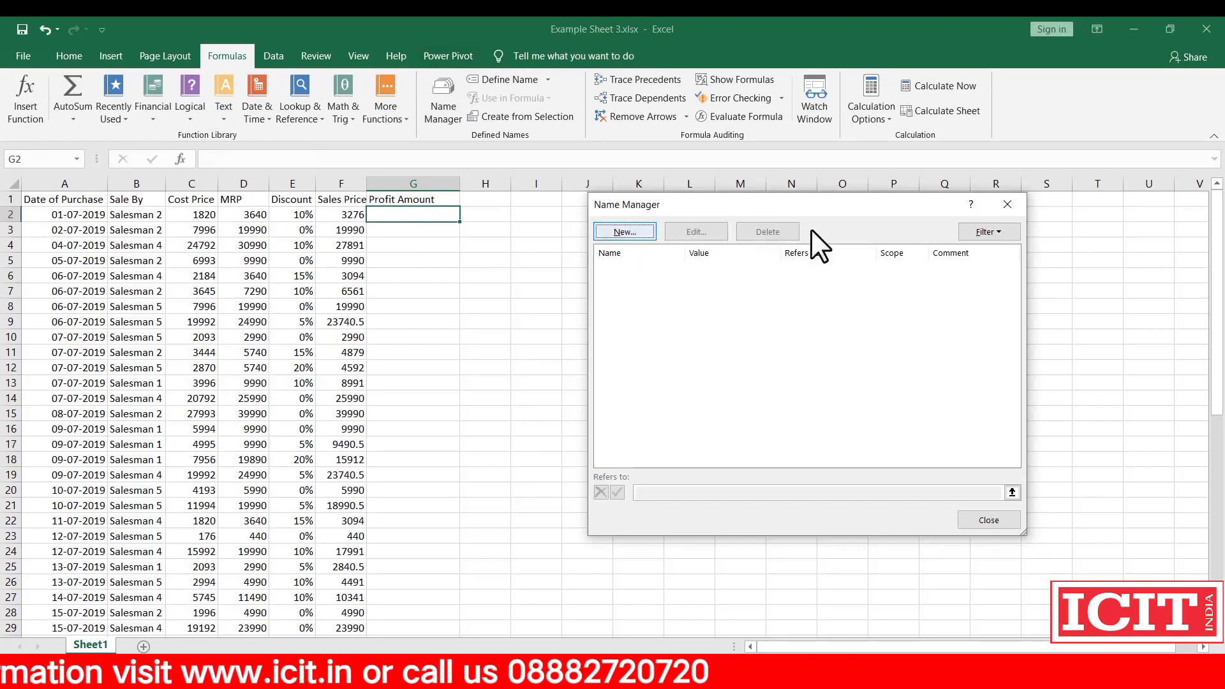
pyautogui.click(1008, 205)
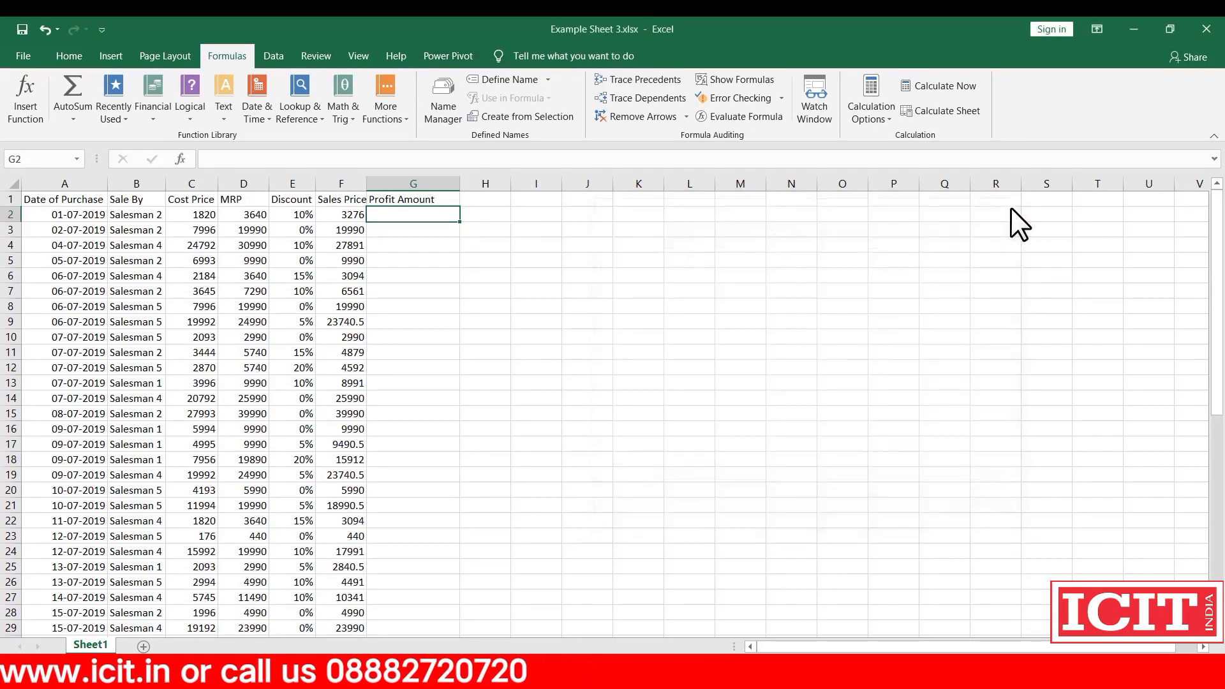
# - Start a new defined name in the Name Manager and name it Date of Purchase
pyautogui.click(440, 102)
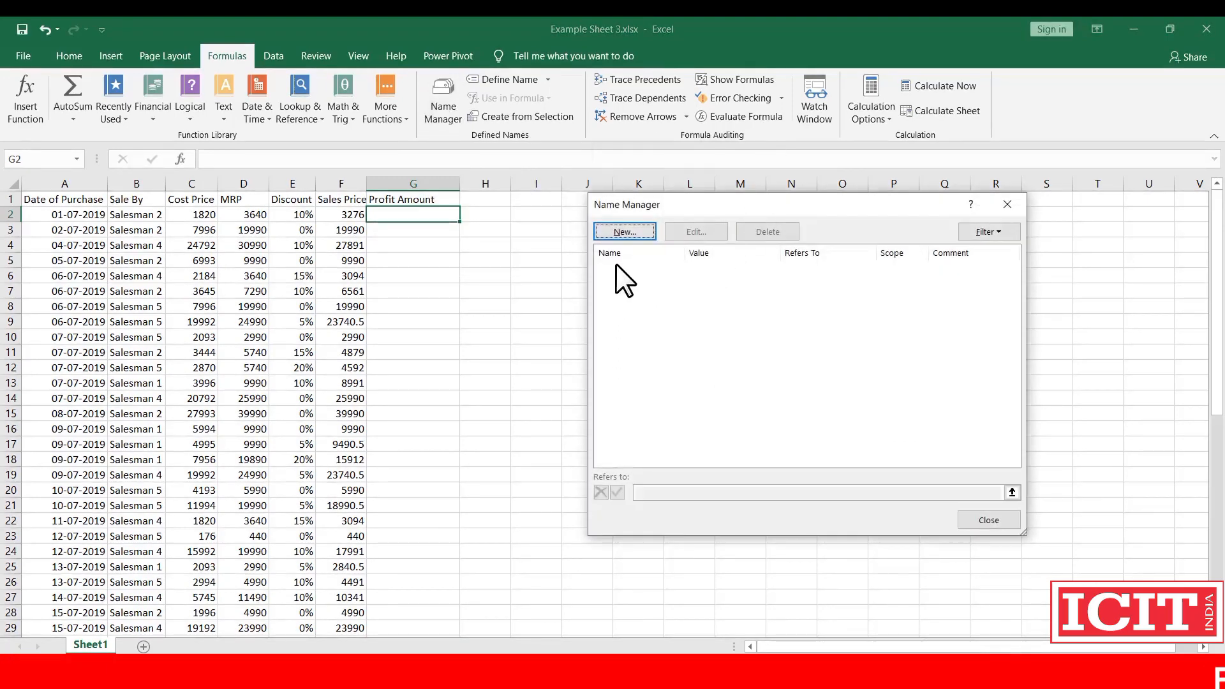
pyautogui.click(625, 232)
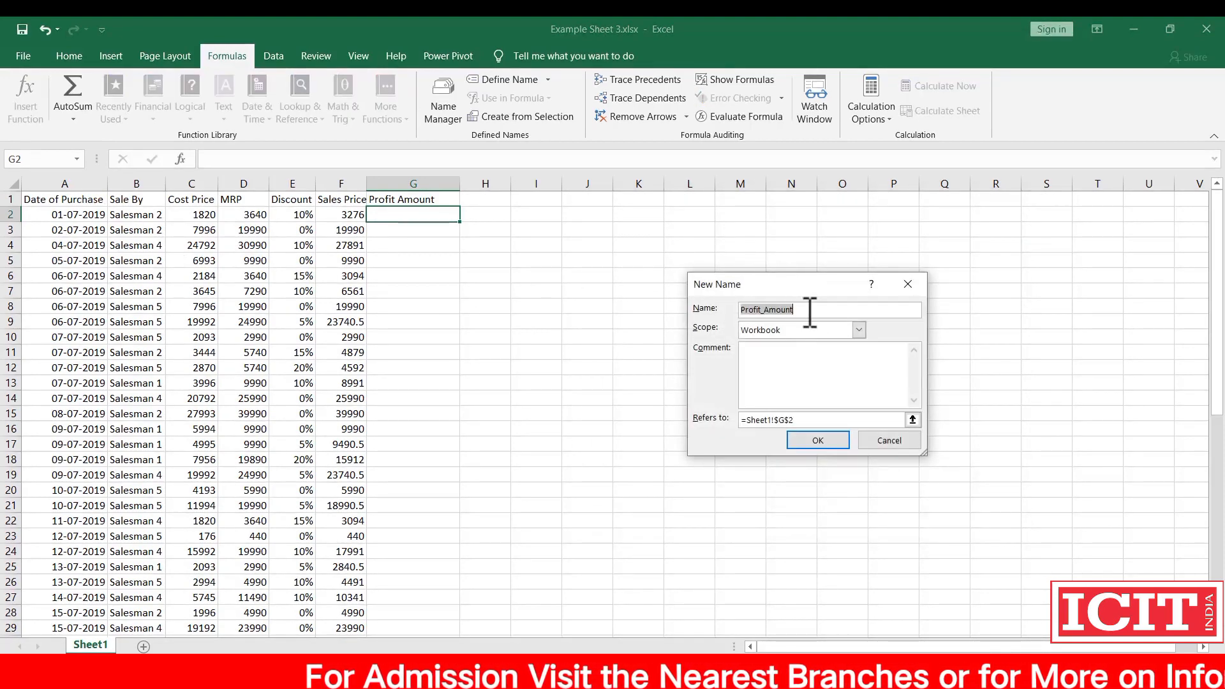
pyautogui.write('Dat')
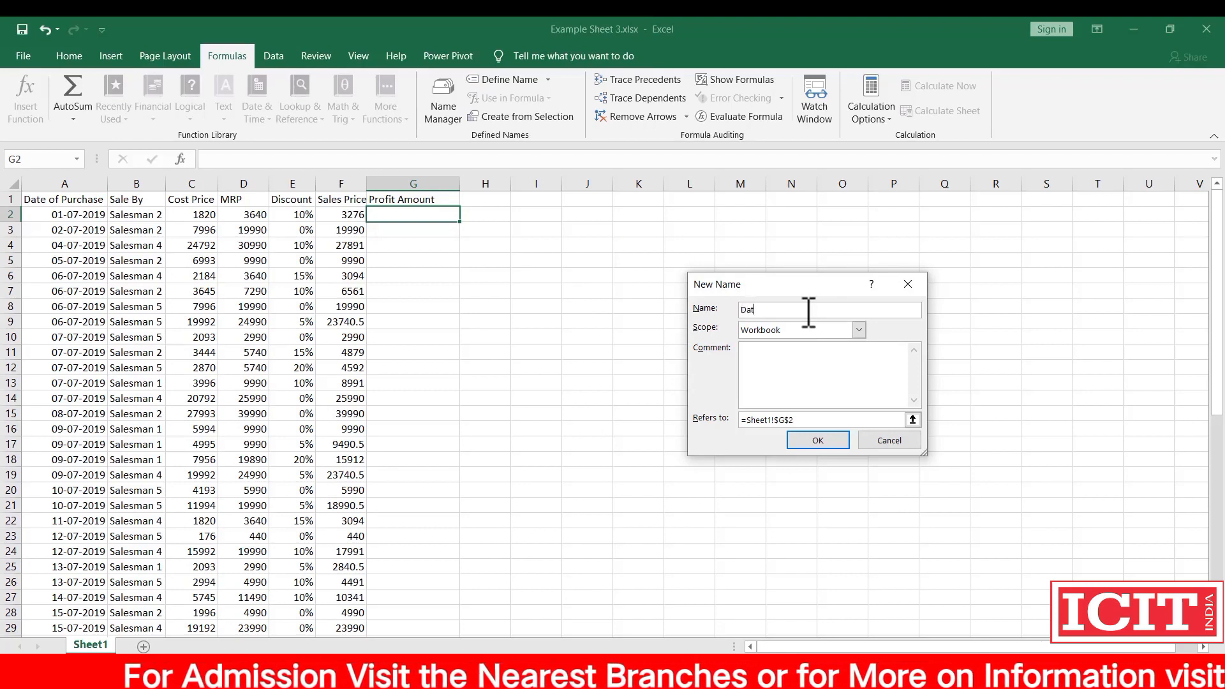
pyautogui.write('e of Purc')
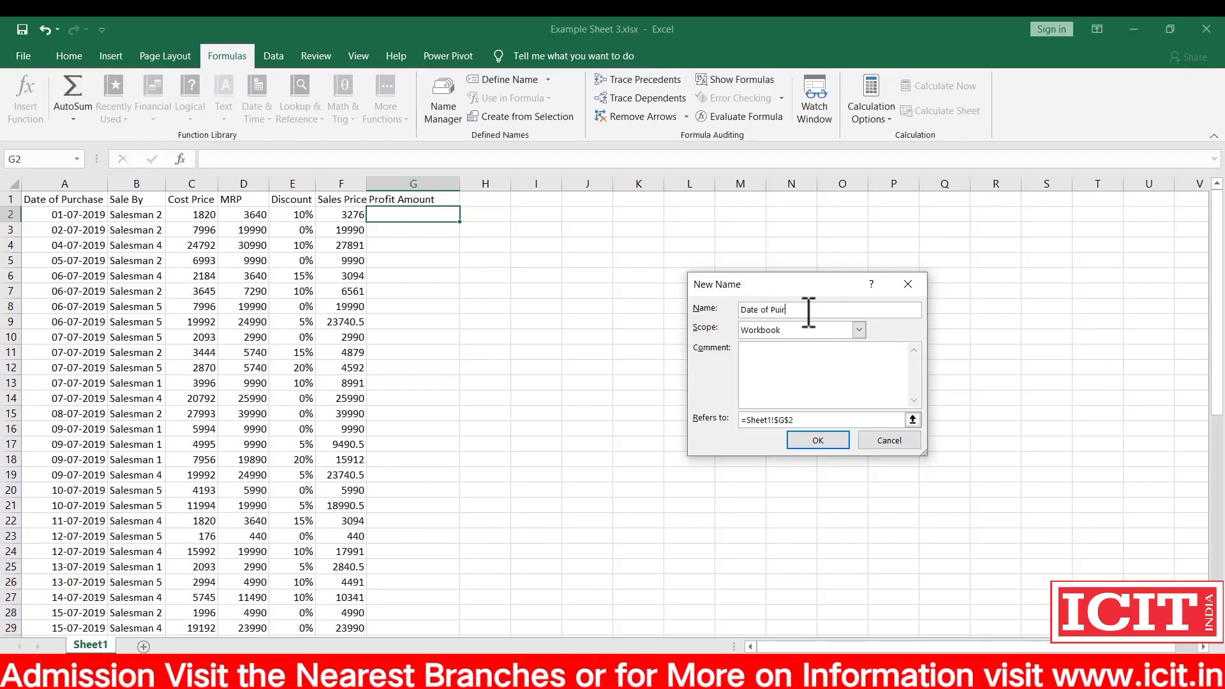
pyautogui.write('hase')
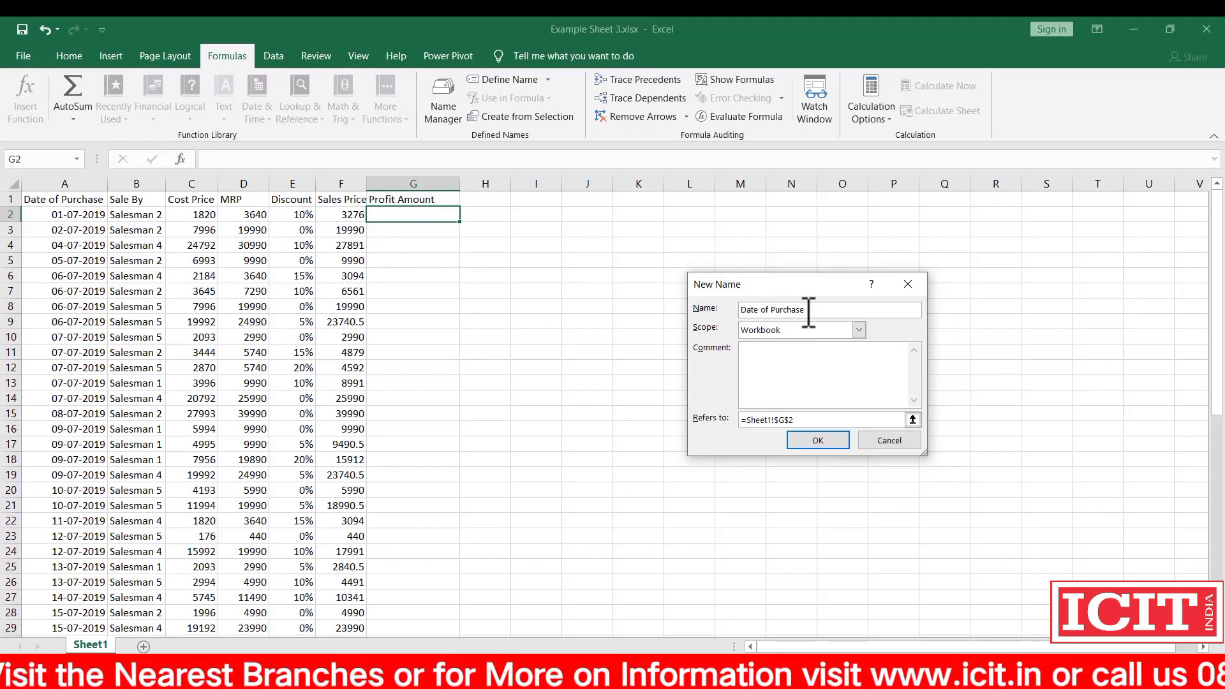
# - Keep the new name's scope at Workbook and make it refer to the purchase dates in Sheet1 cells A2:A55
pyautogui.click(772, 329)
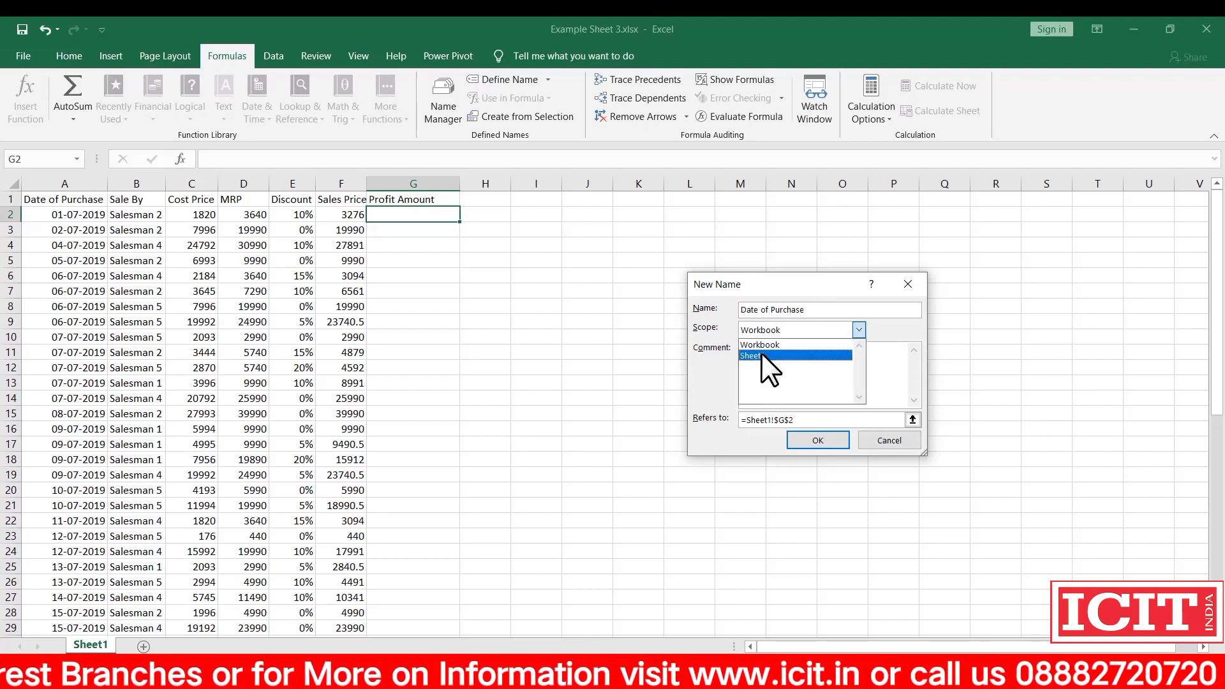
pyautogui.click(761, 344)
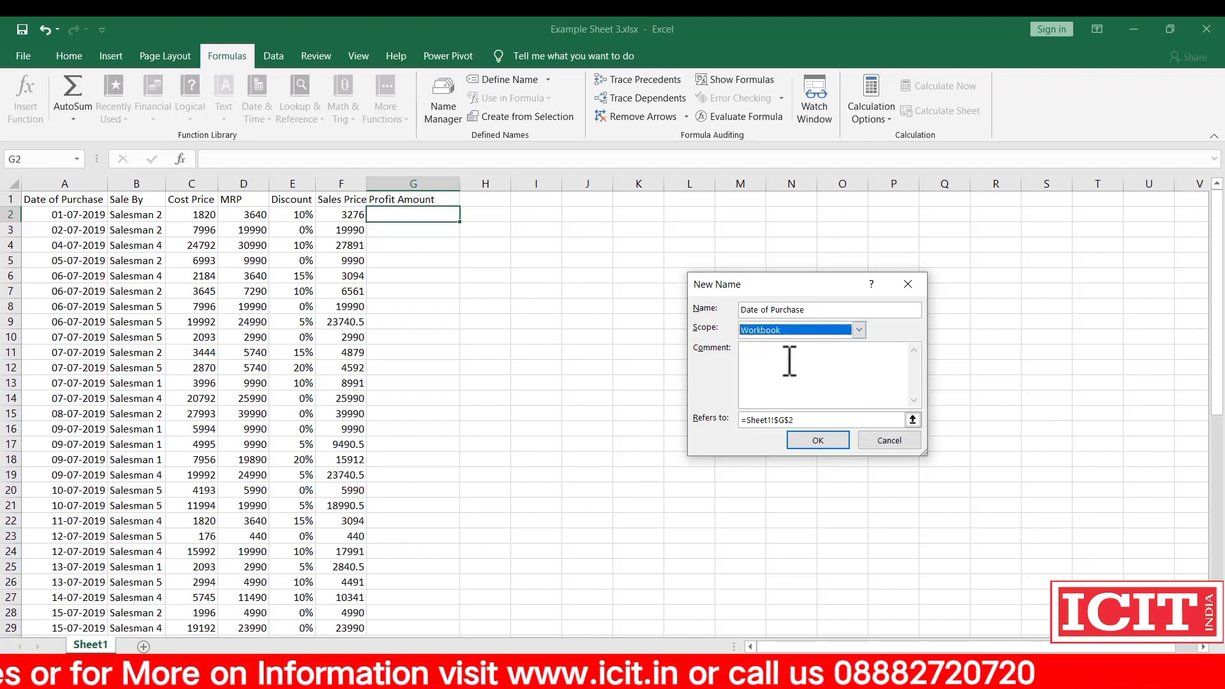
pyautogui.click(795, 327)
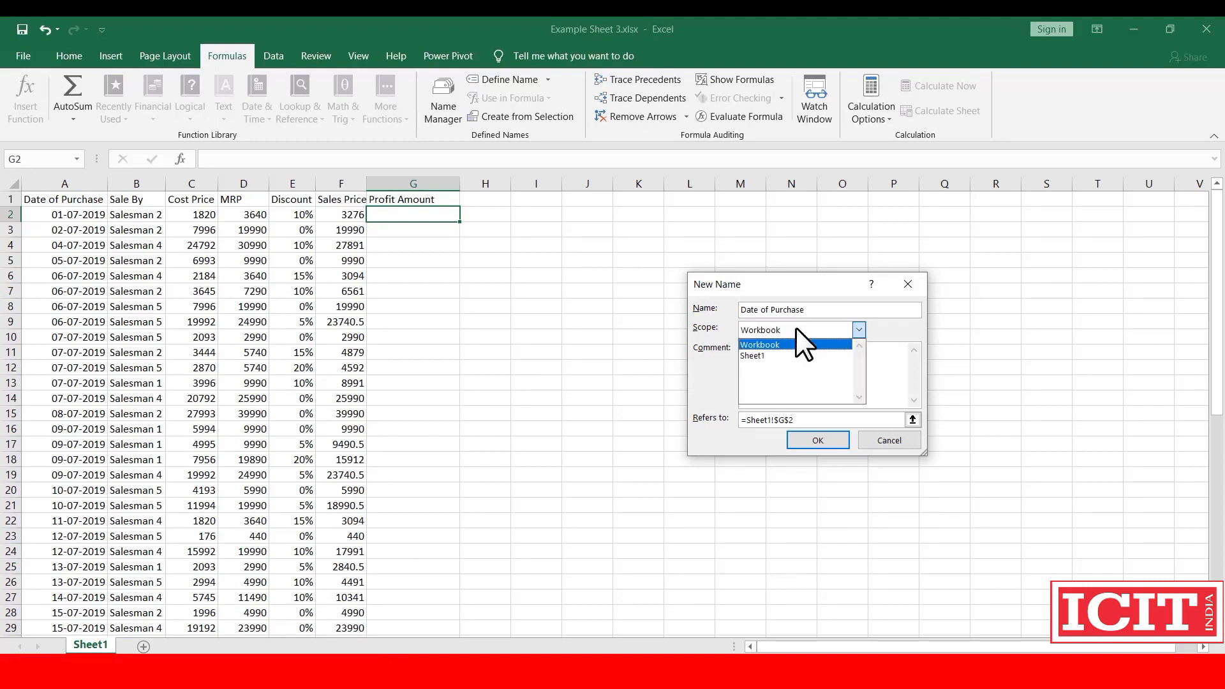
pyautogui.click(778, 344)
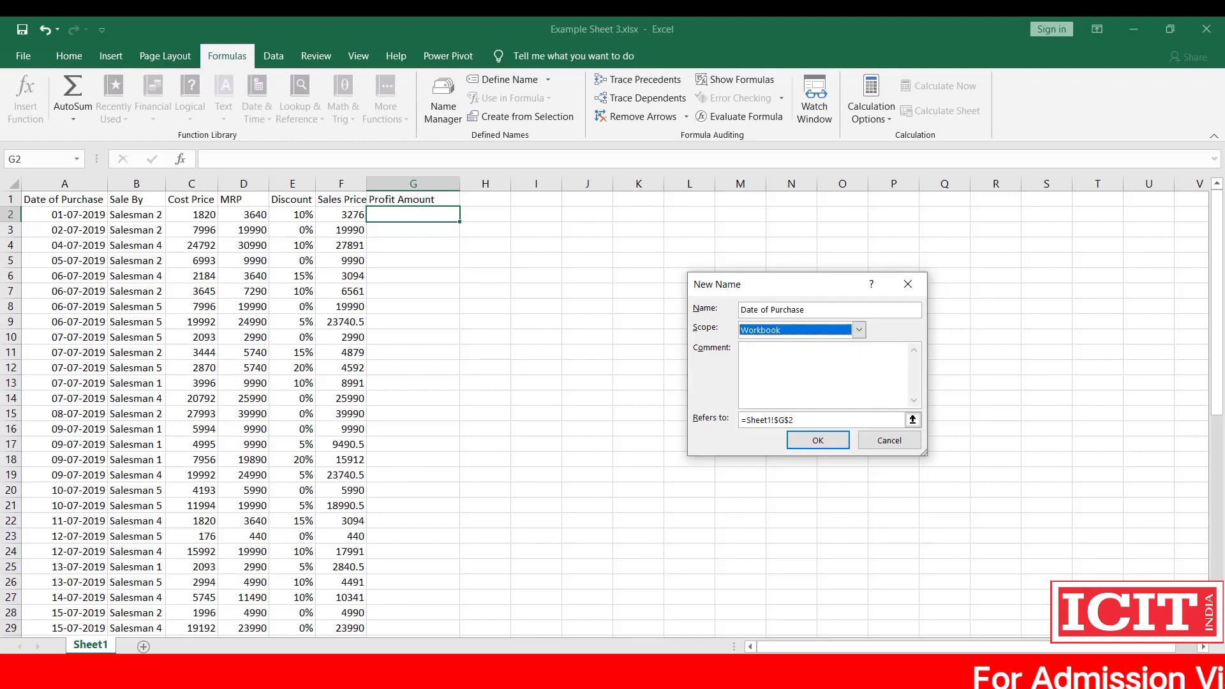
pyautogui.click(774, 329)
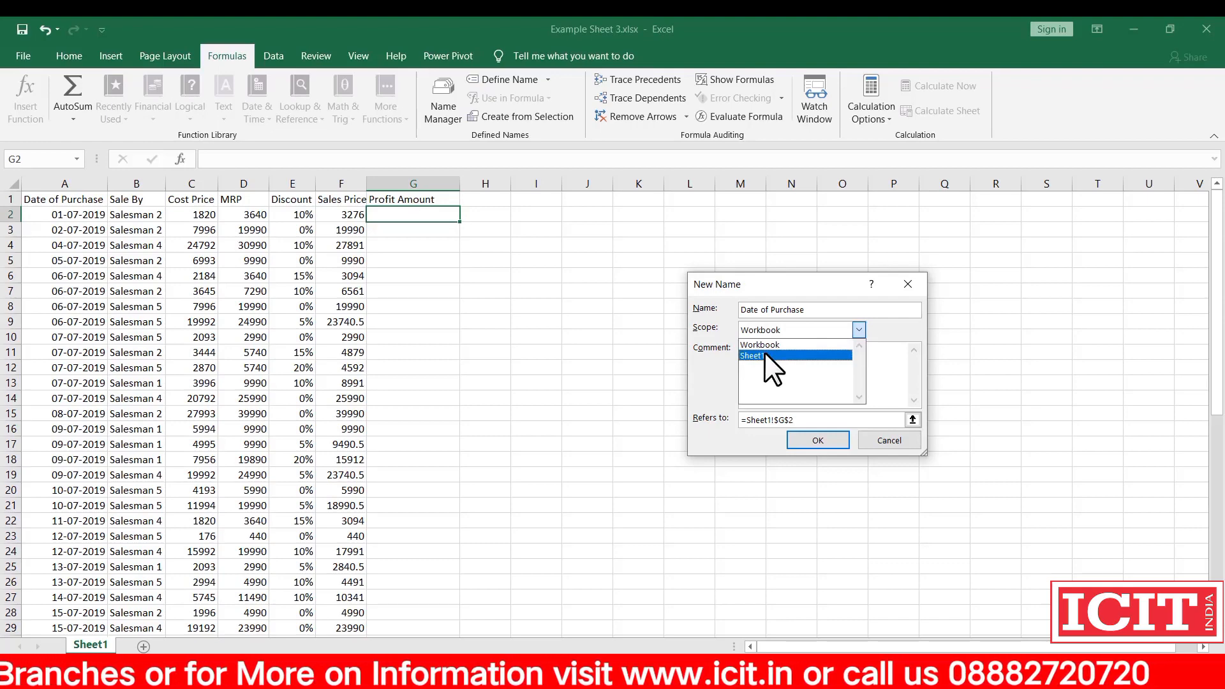
pyautogui.click(699, 388)
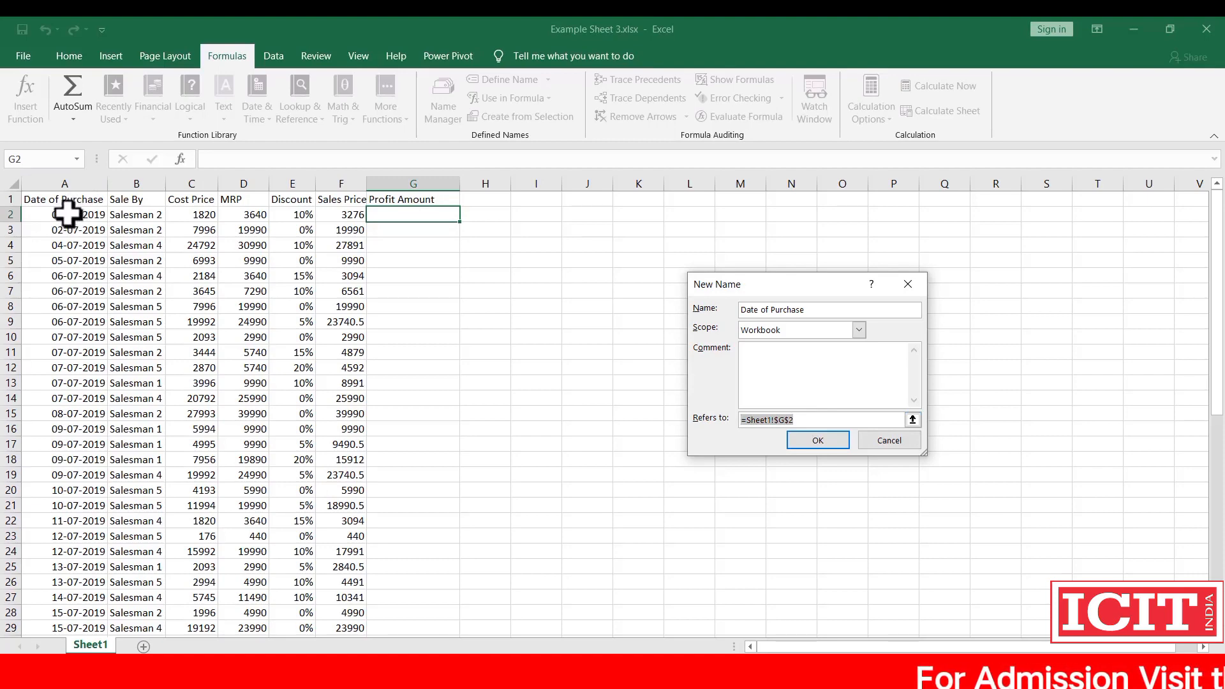
pyautogui.moveTo(64, 215); pyautogui.dragTo(61, 597)
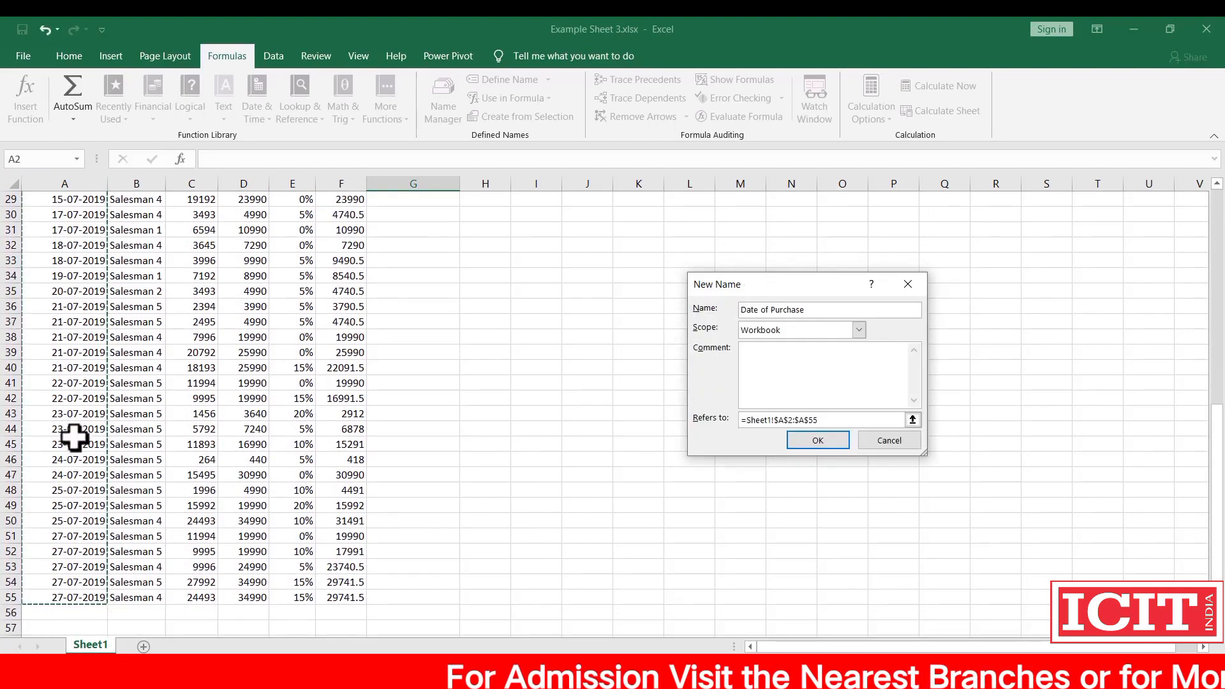
# - Make the new name refer to the whole of column A in Sheet1 and try to create it as Date of Purchase
pyautogui.click(67, 182)
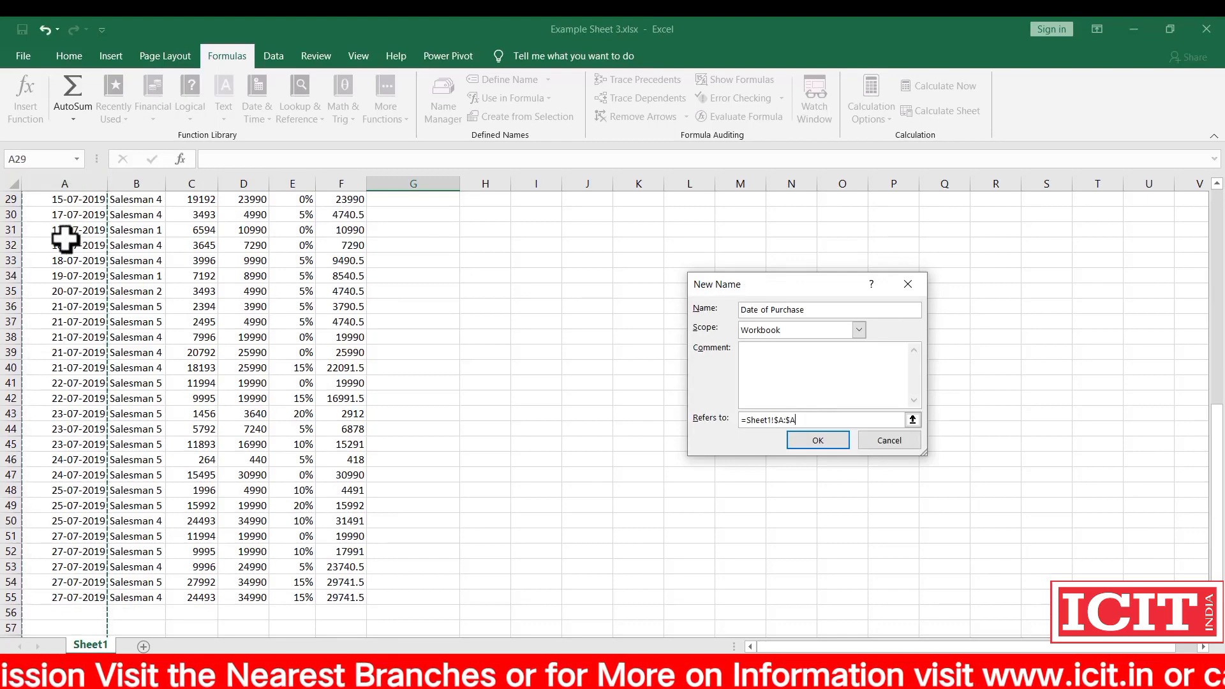
pyautogui.moveTo(63, 597); pyautogui.dragTo(67, 215)
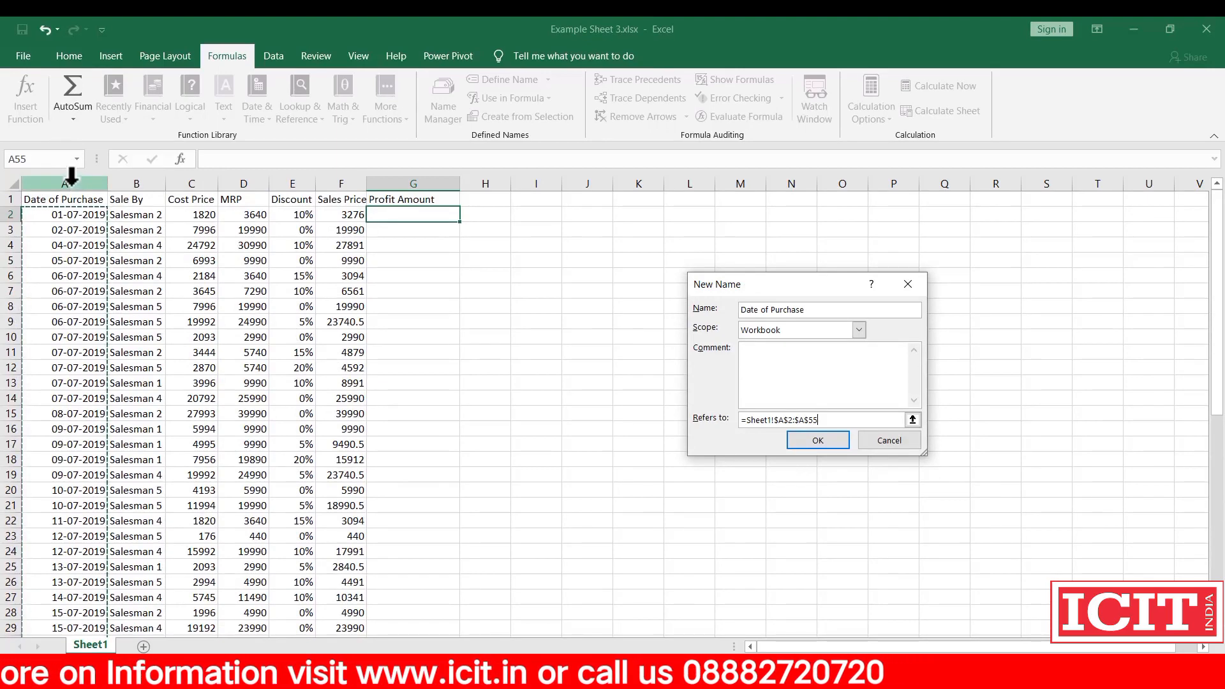
pyautogui.click(71, 177)
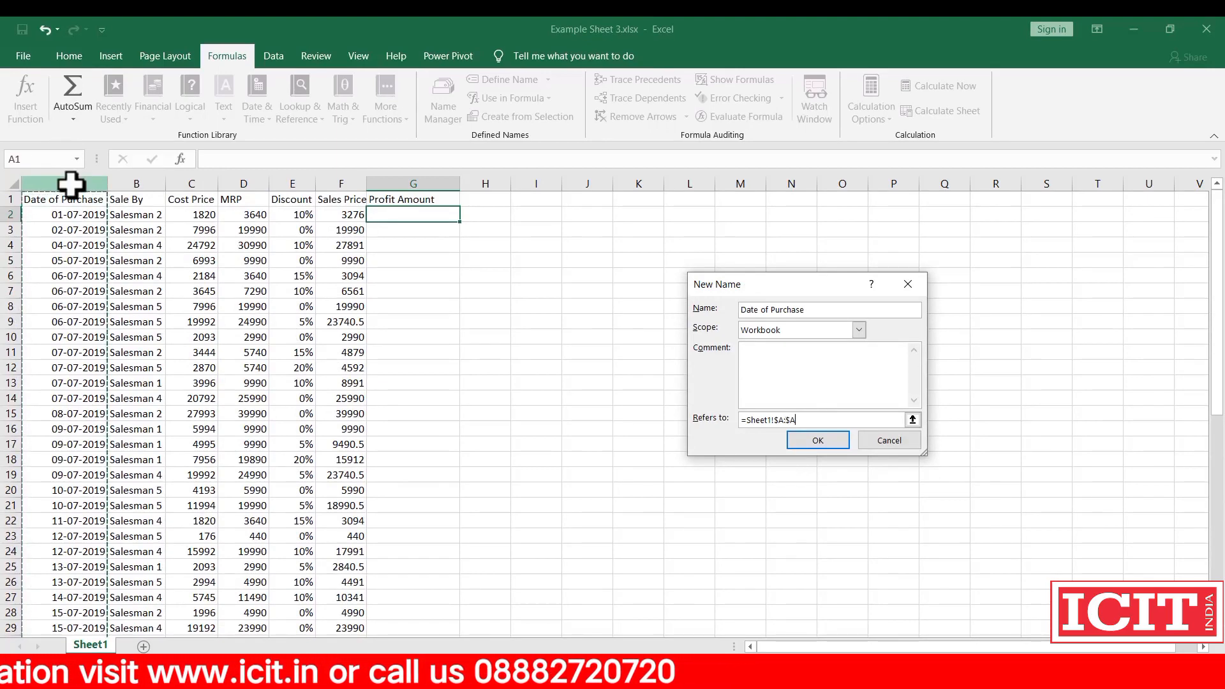
pyautogui.press('Return')
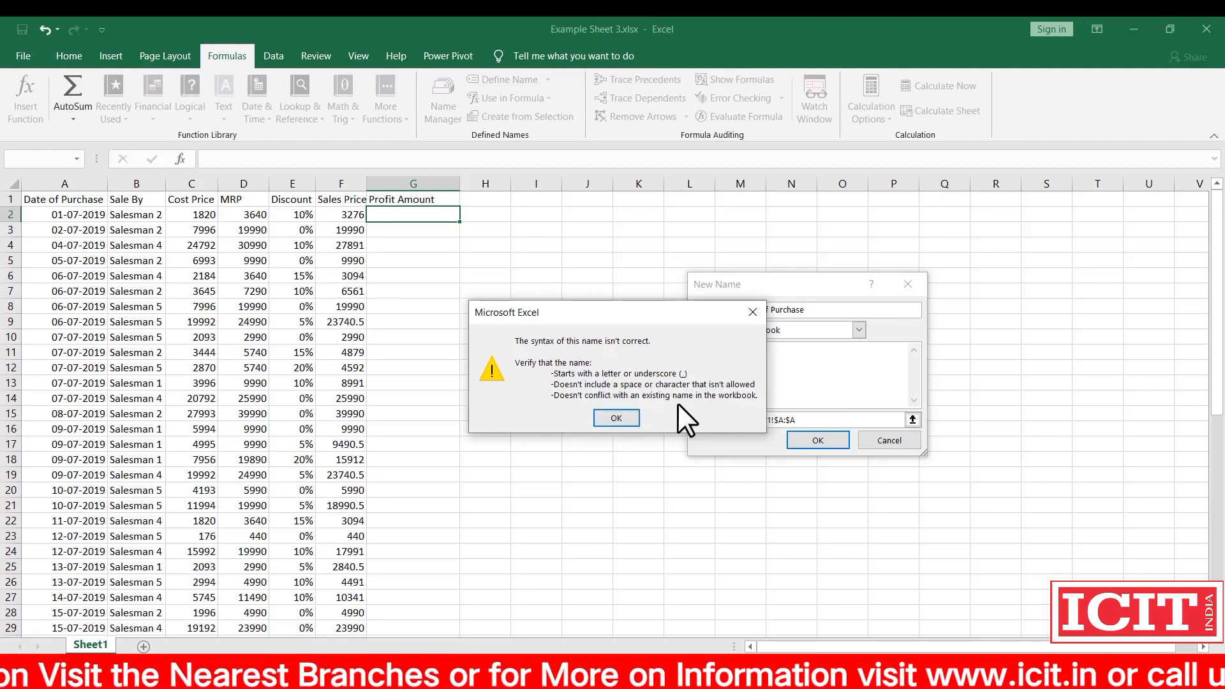
pyautogui.click(618, 418)
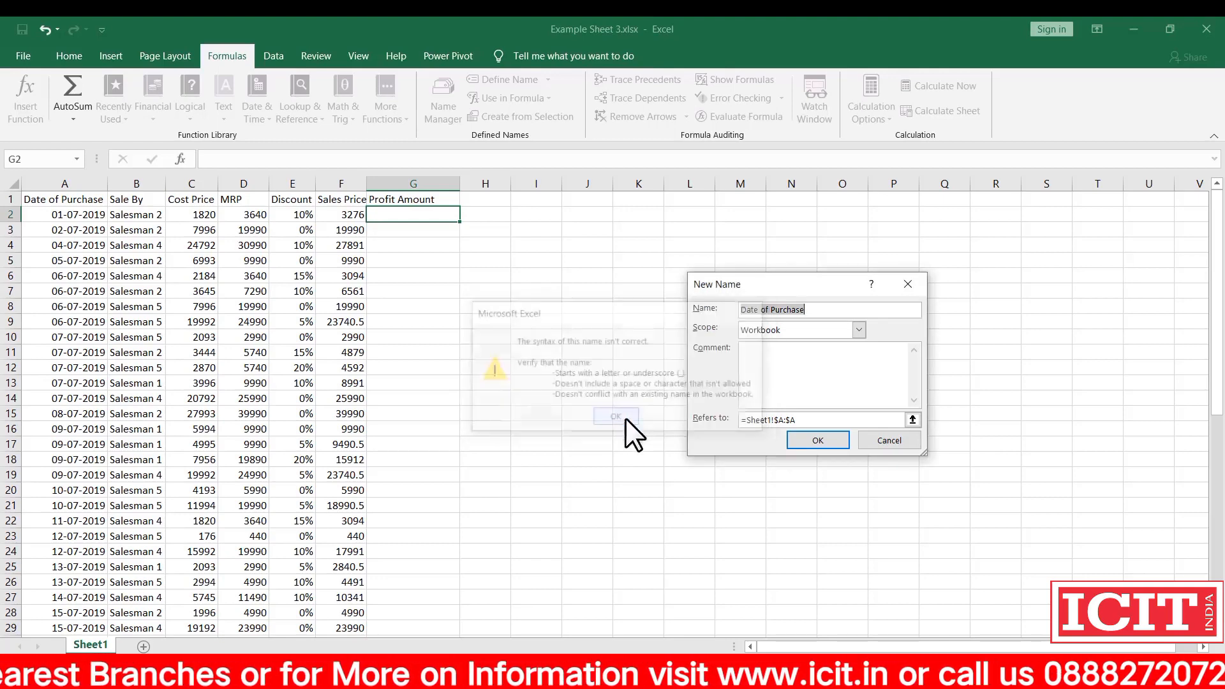
# - Remove the spaces so the name reads DateofPurchase and create it
pyautogui.click(760, 309)
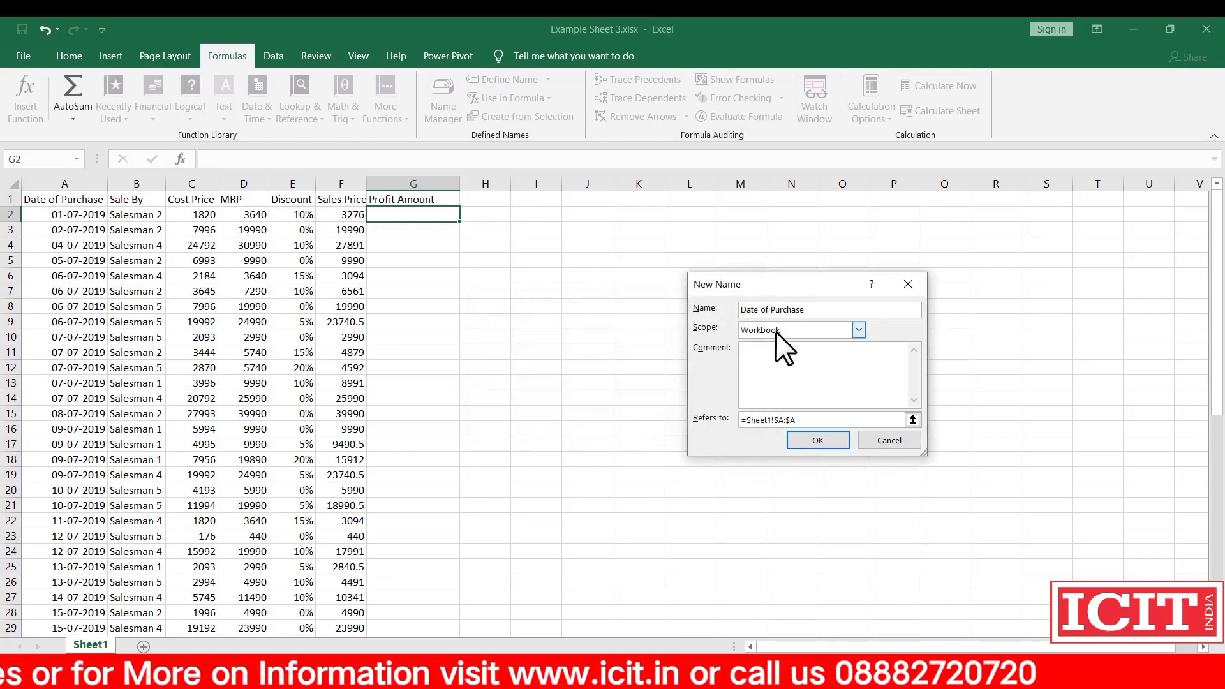
pyautogui.press('BackSpace')
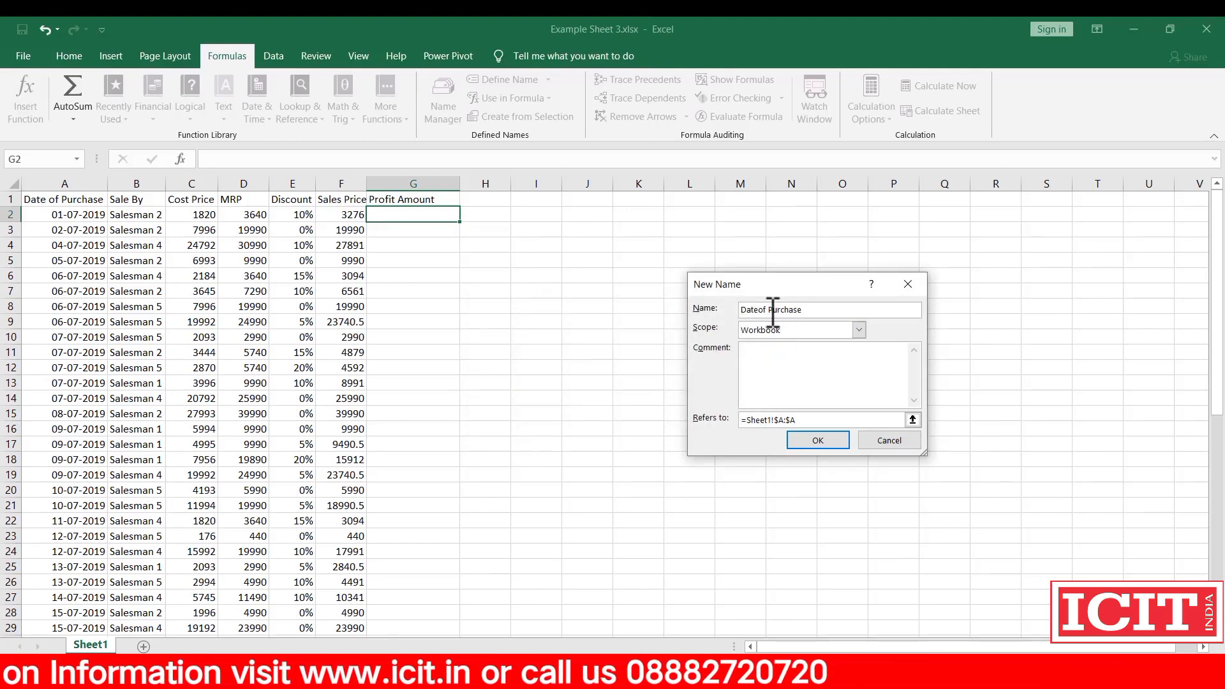
pyautogui.click(773, 310)
pyautogui.press('BackSpace')
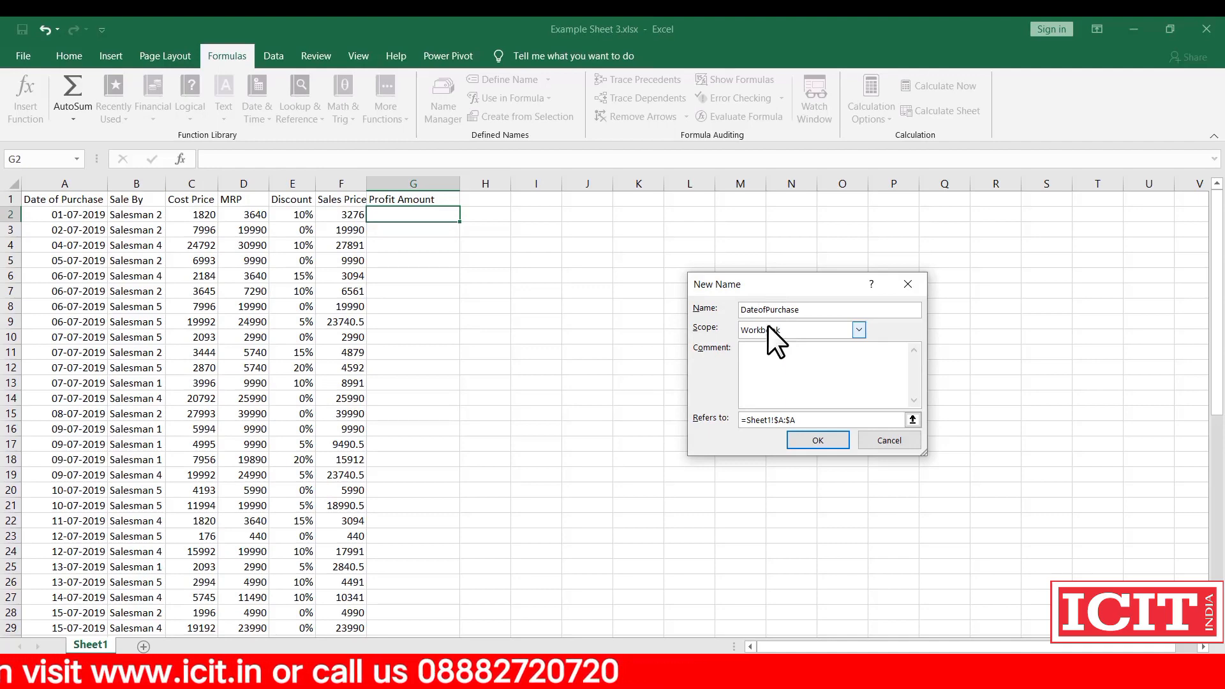
pyautogui.click(818, 441)
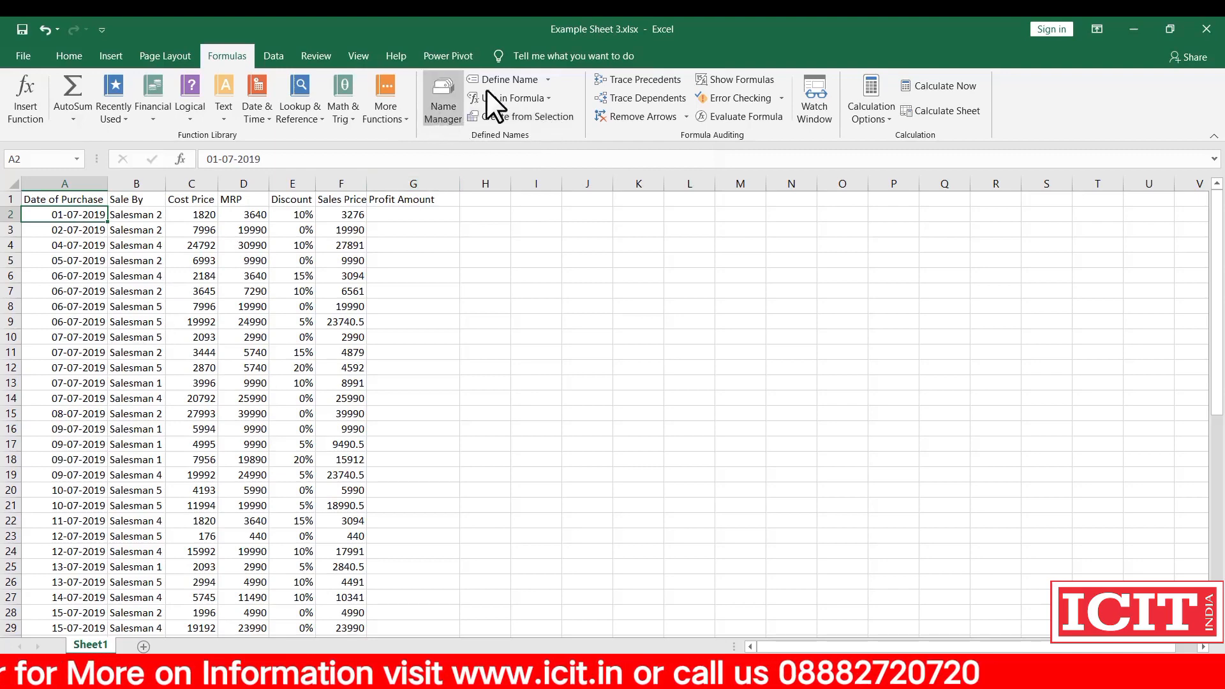
# - View the New Name dialog for cell A2 and cancel it, then check the DateofPurchase entry in the Name Manager and close it
pyautogui.click(549, 75)
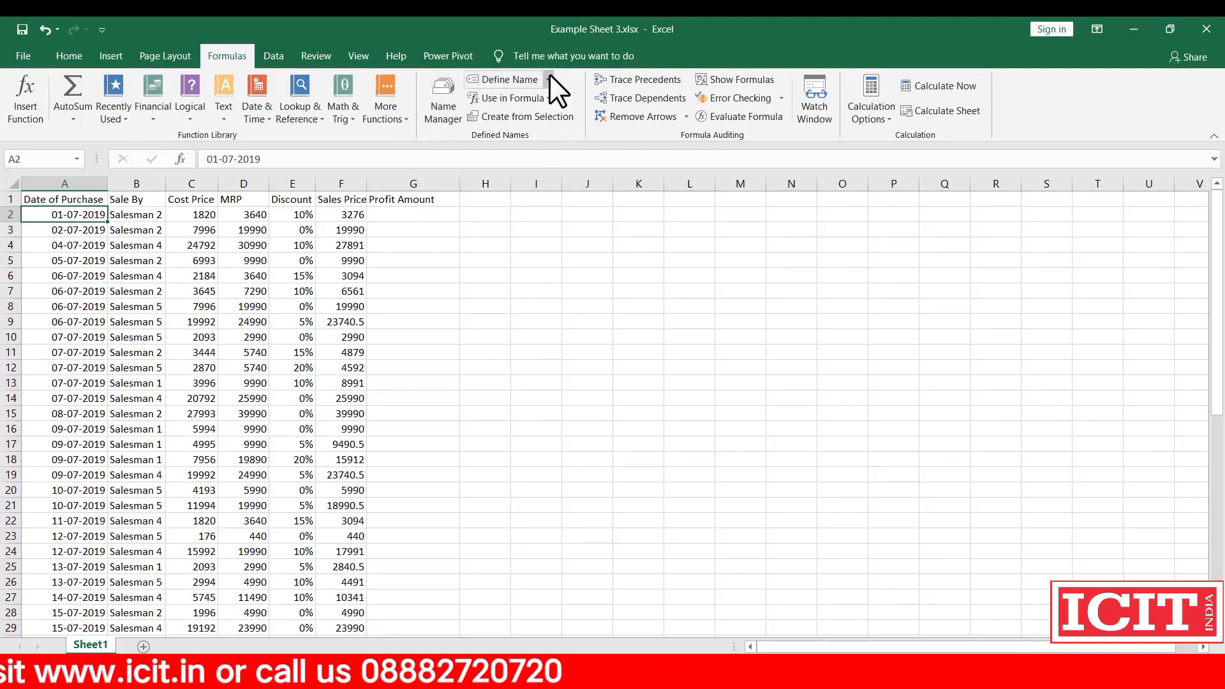
pyautogui.click(534, 100)
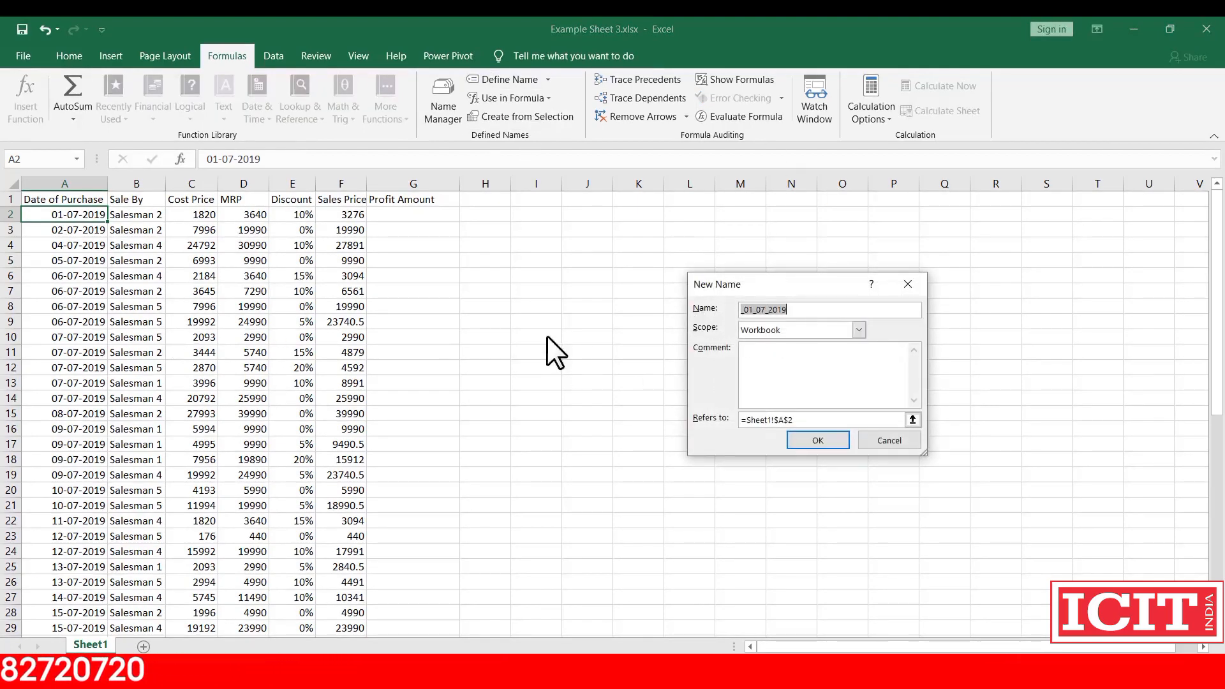
pyautogui.press('Escape')
pyautogui.click(437, 89)
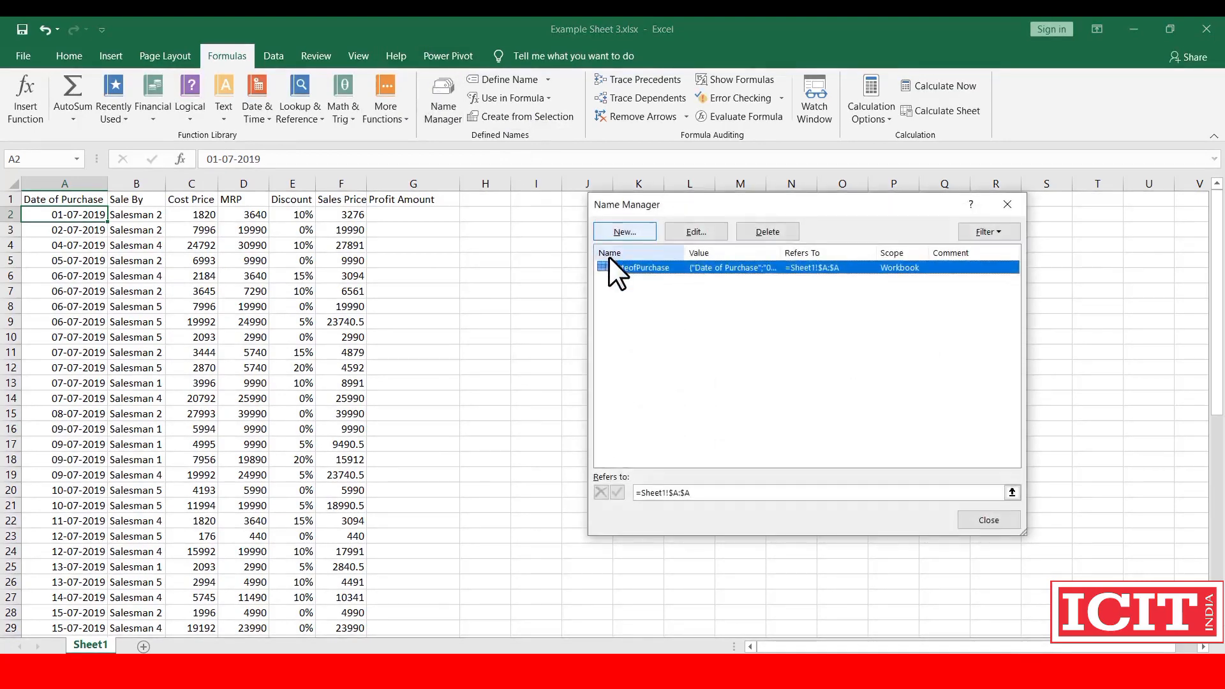
pyautogui.click(1008, 204)
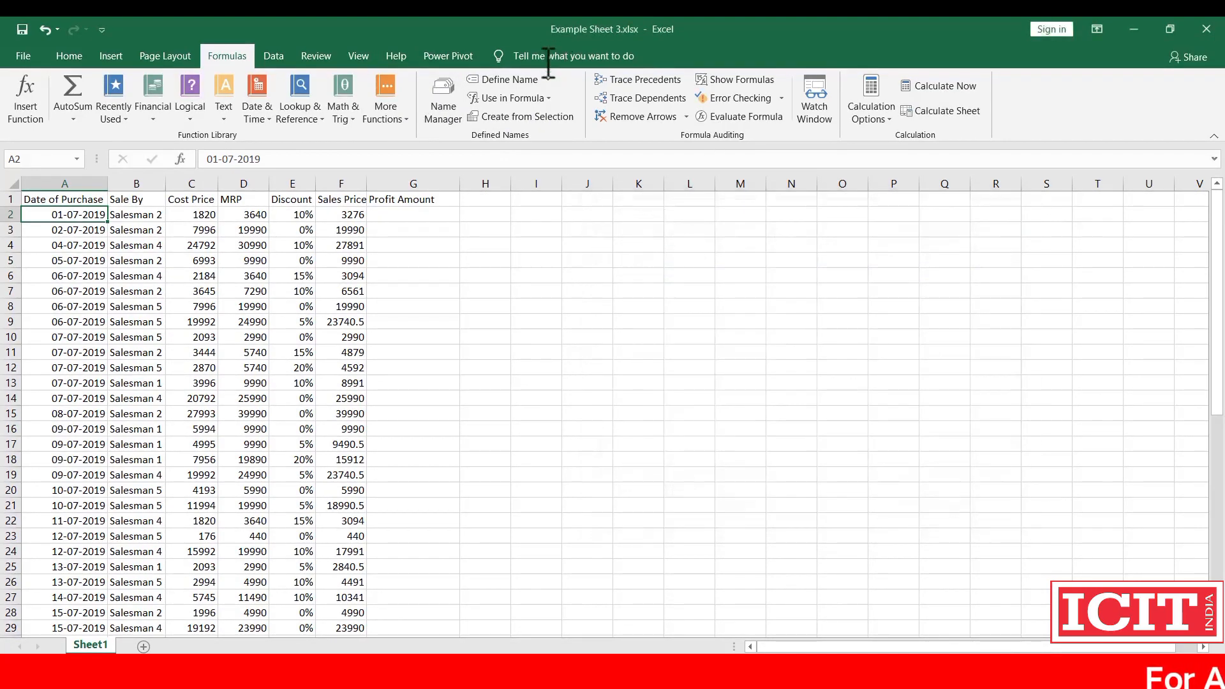
# - Select the whole sales table from the Date of Purchase header in A1 through cell G55
pyautogui.click(181, 307)
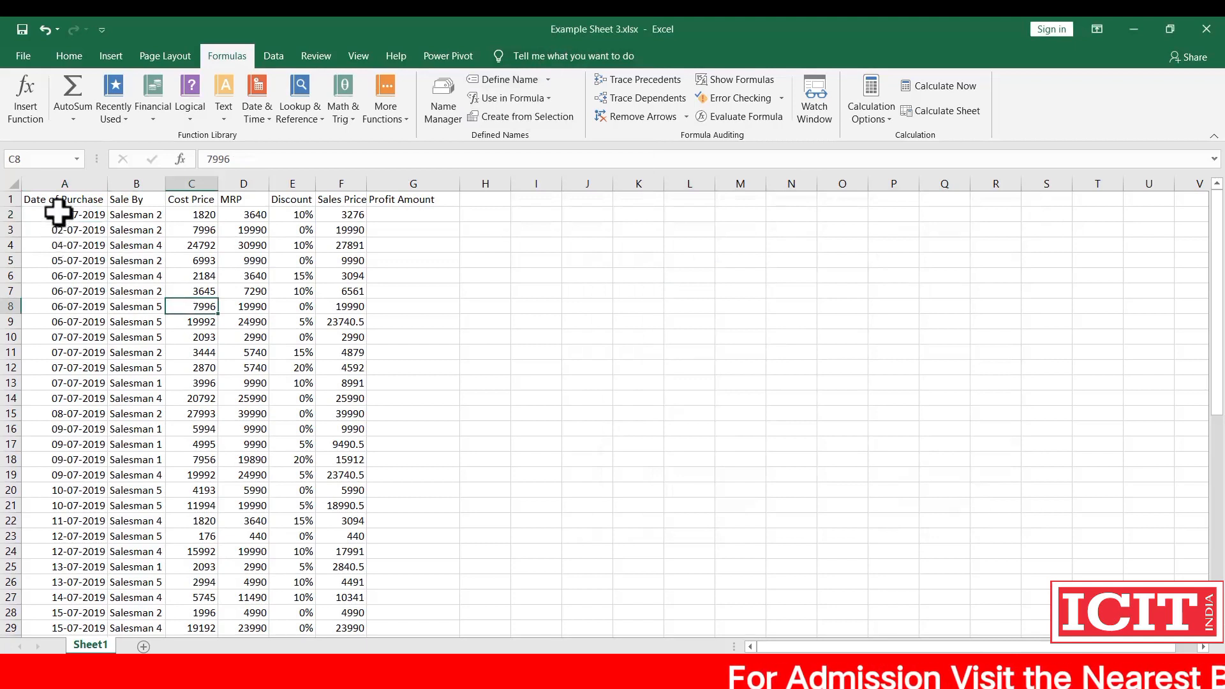
pyautogui.click(55, 199)
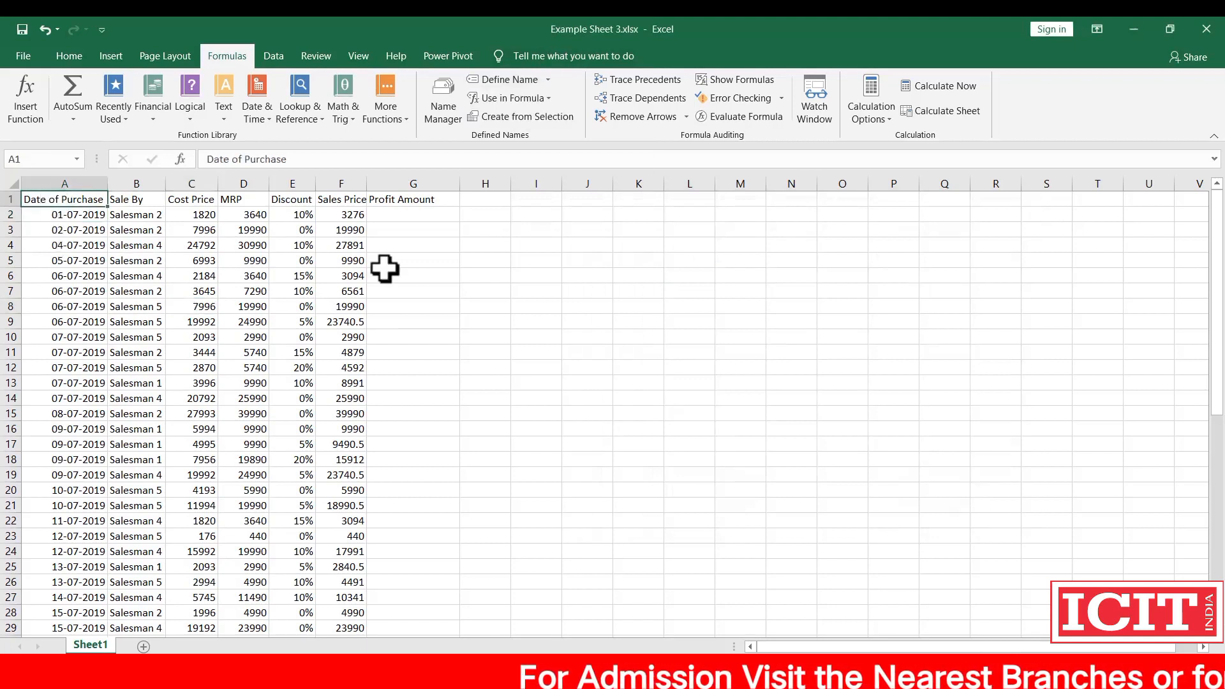
pyautogui.hotkey('shift', 'Right')
pyautogui.hotkey('shift', 'Right')
pyautogui.hotkey('shift', 'Right')
pyautogui.hotkey('shift', 'Right')
pyautogui.hotkey('shift', 'Right')
pyautogui.hotkey('shift', 'Right')
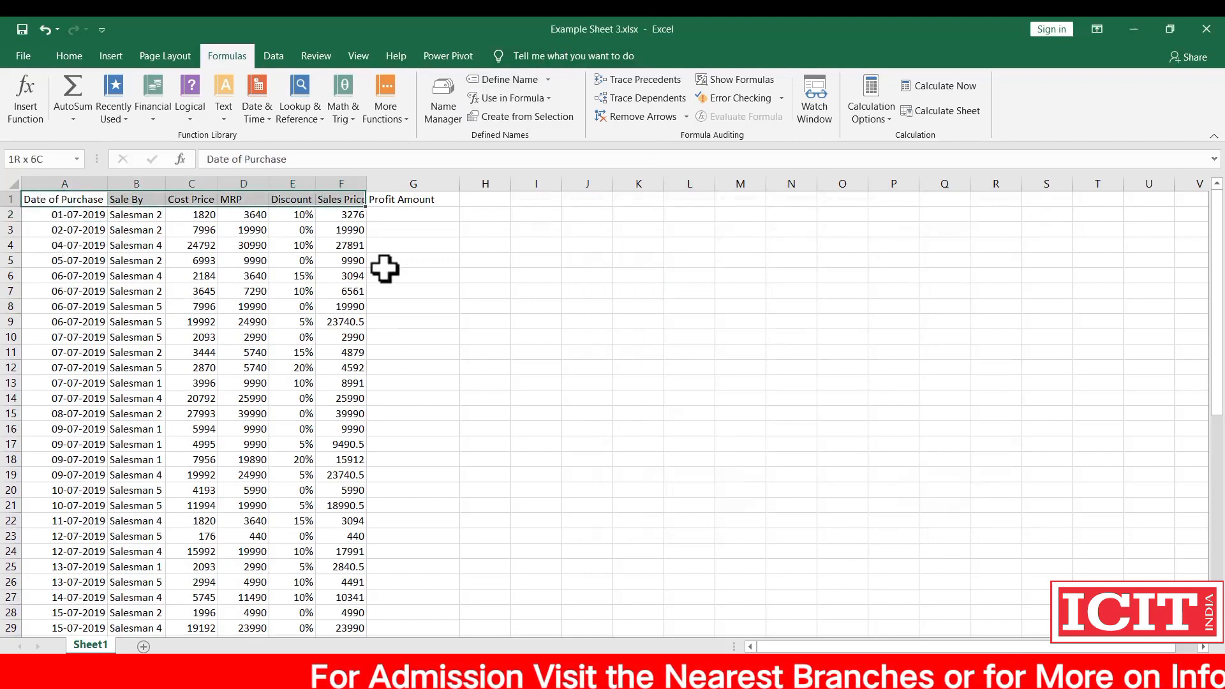
pyautogui.hotkey('shift', 'Left')
pyautogui.hotkey('shift', 'Left')
pyautogui.hotkey('shift', 'Left')
pyautogui.hotkey('shift', 'Left')
pyautogui.hotkey('shift', 'Left')
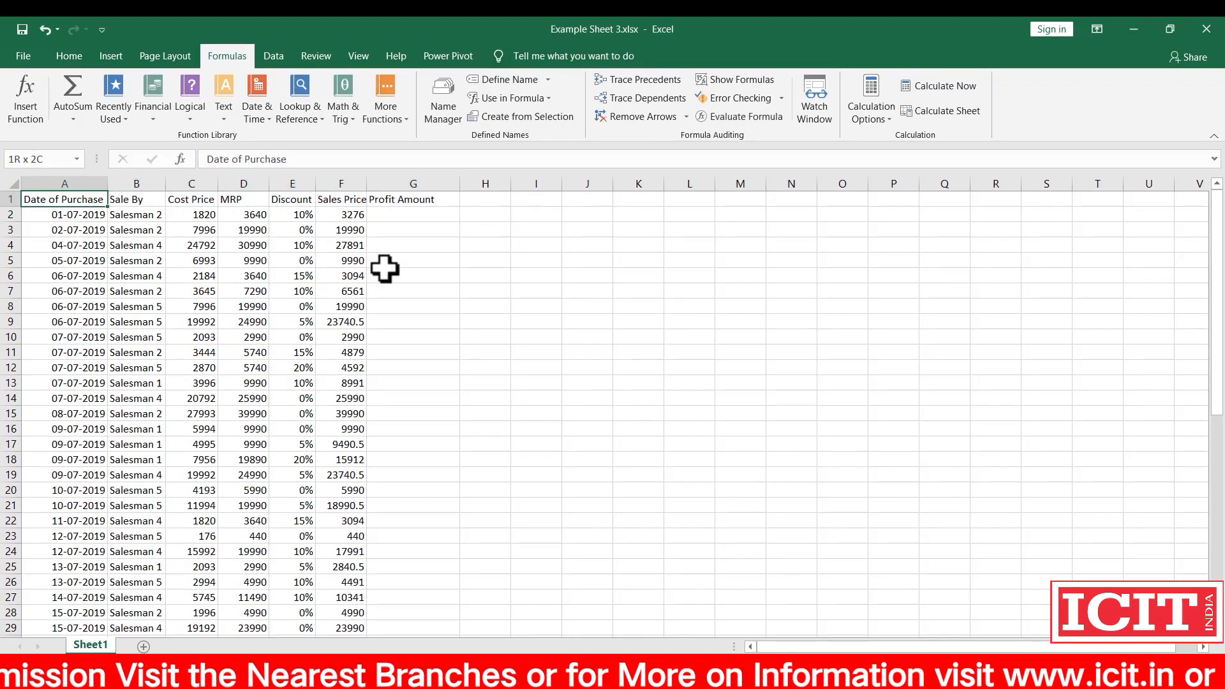
pyautogui.hotkey('ctrl', 'shift', 'Right')
pyautogui.hotkey('ctrl', 'shift', 'Down')
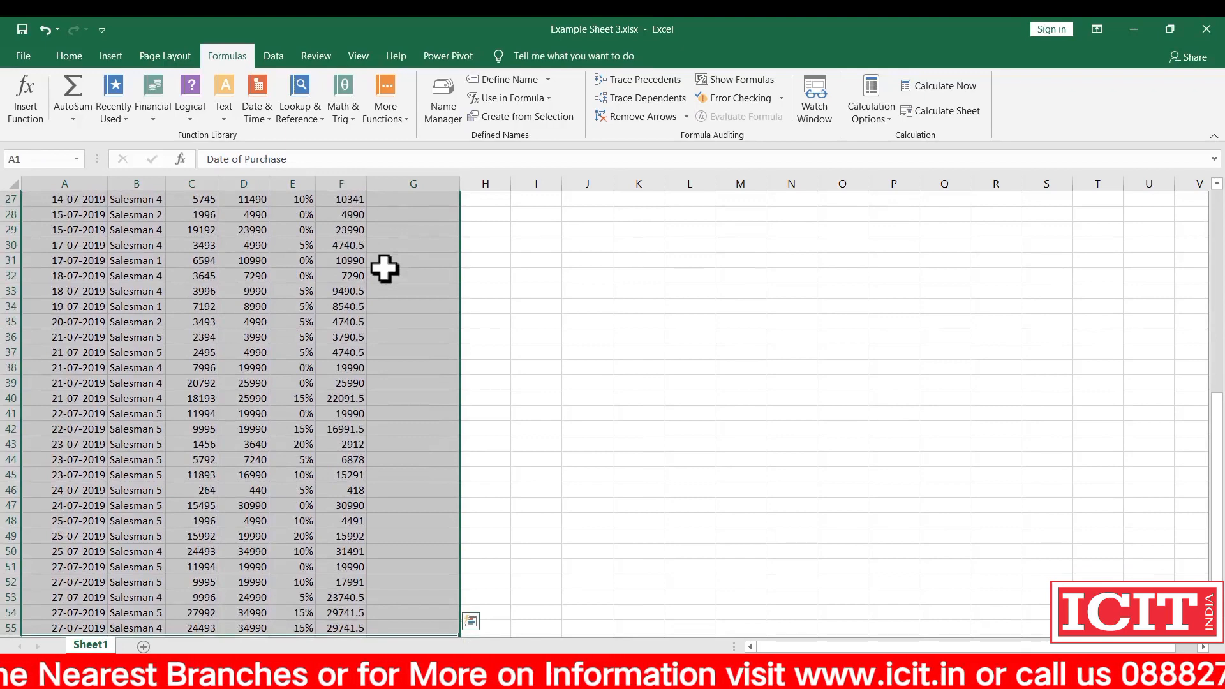
# - Create names from the selected table using only the top row labels, with Left column unchecked
pyautogui.click(500, 121)
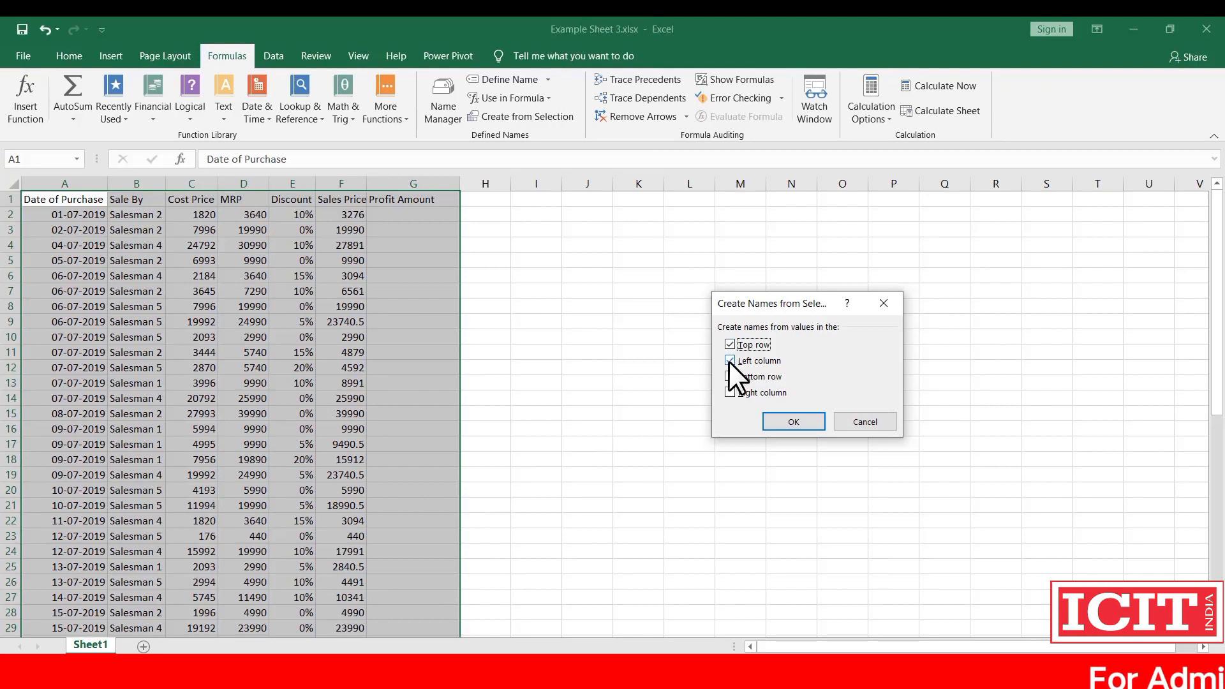
pyautogui.click(730, 360)
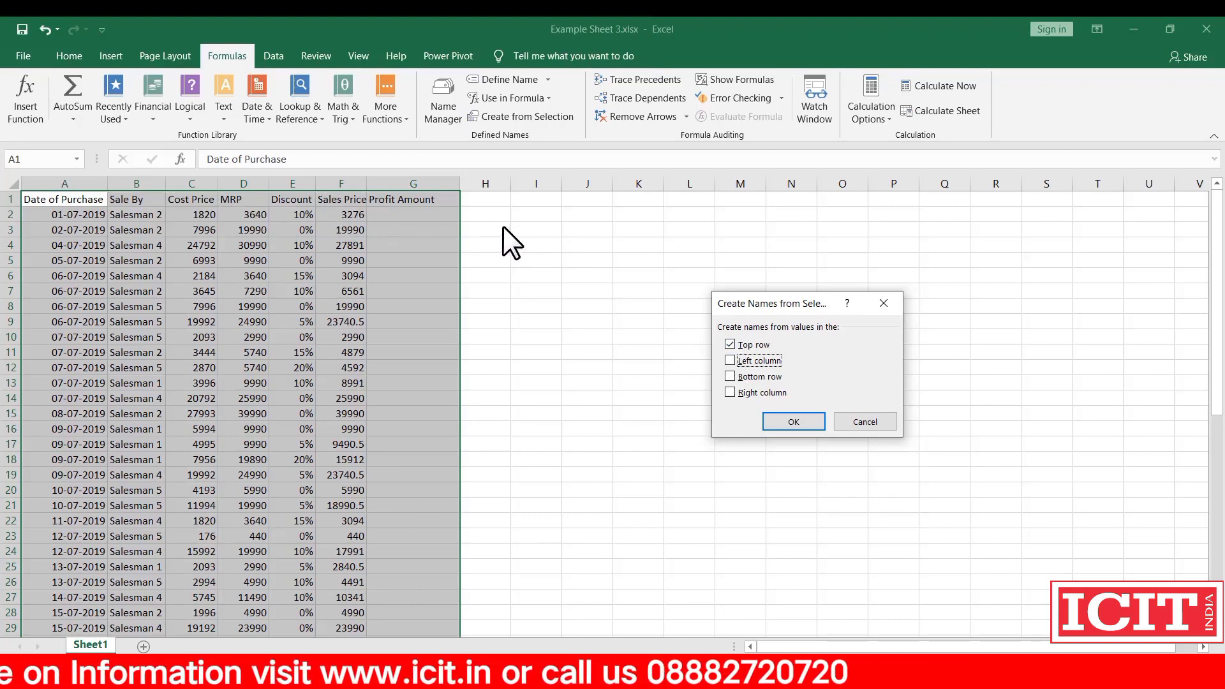
pyautogui.click(789, 421)
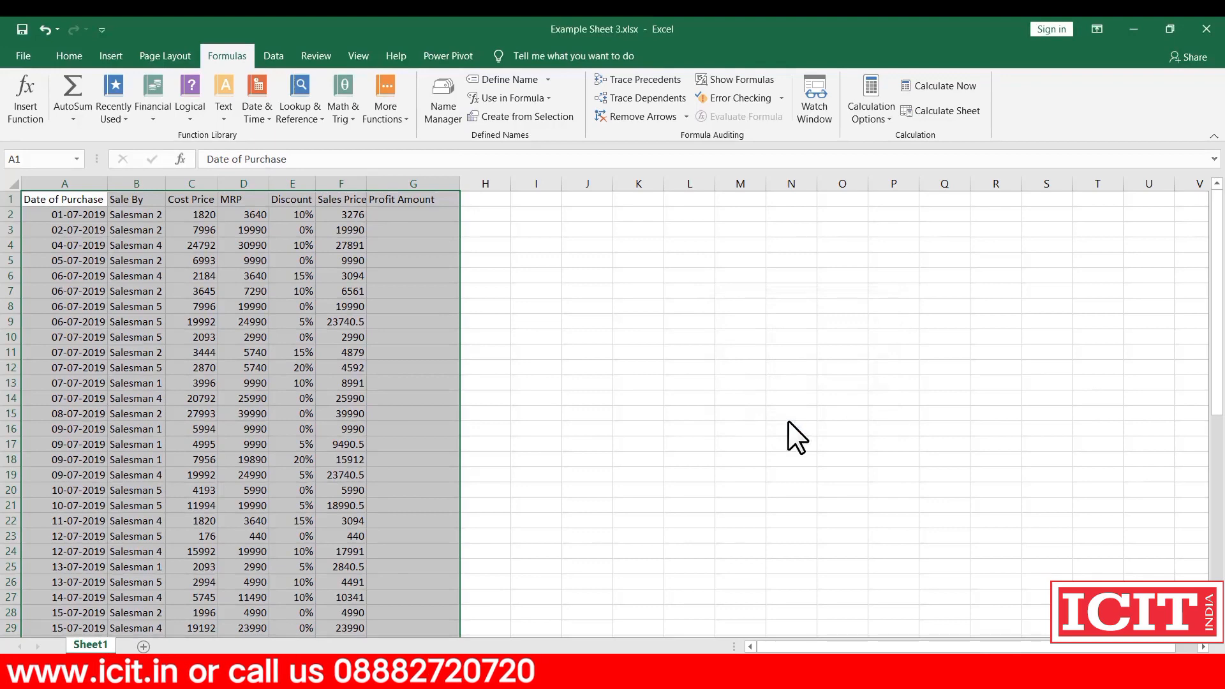
# - Examine the names created from the headers in the Name Manager, comparing the ranges of Date_of_Purchase and DateofPurchase
pyautogui.click(355, 276)
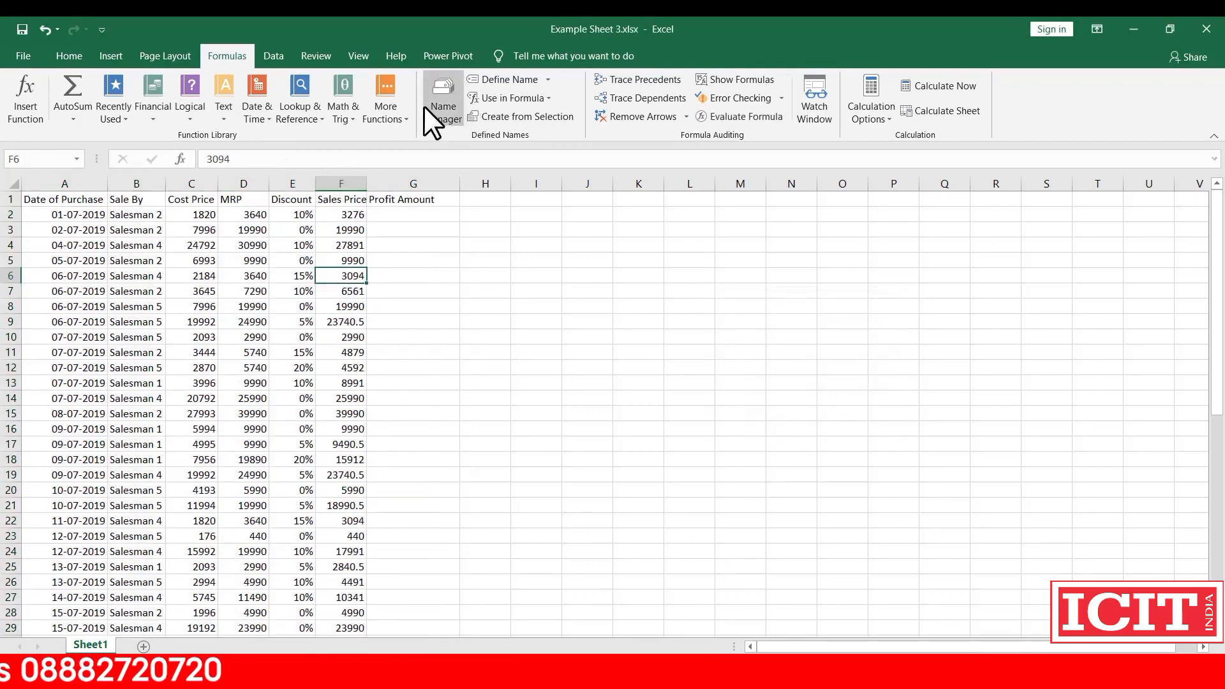
pyautogui.click(431, 121)
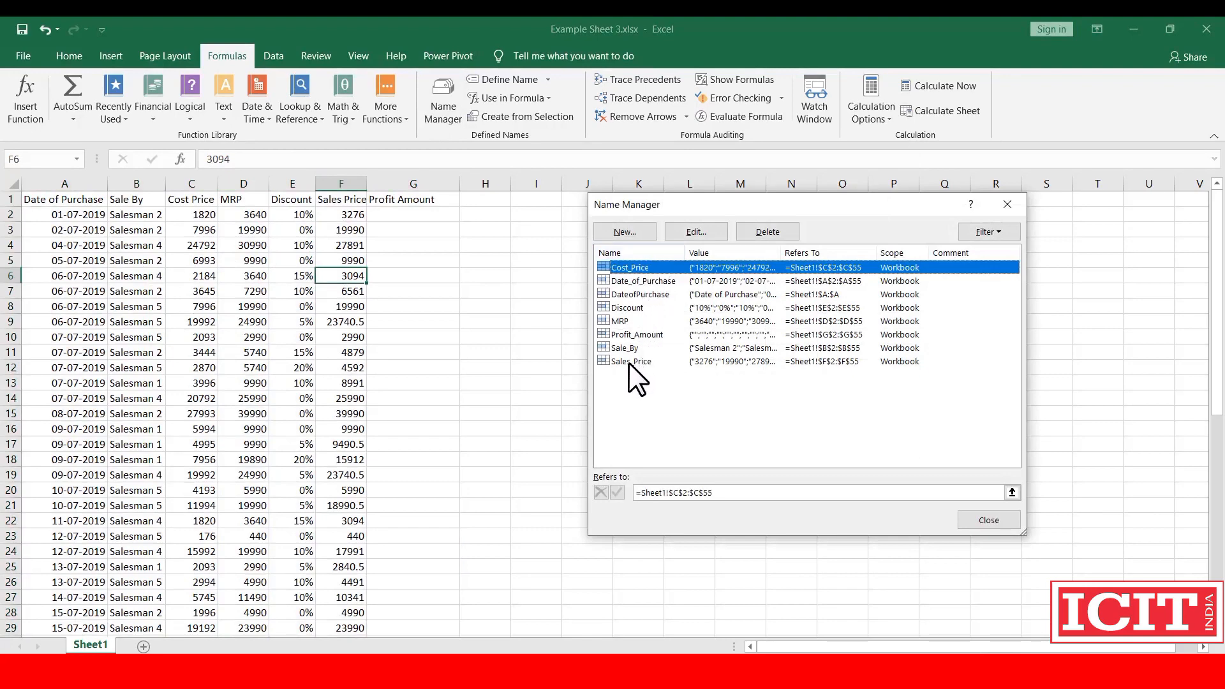
pyautogui.click(638, 336)
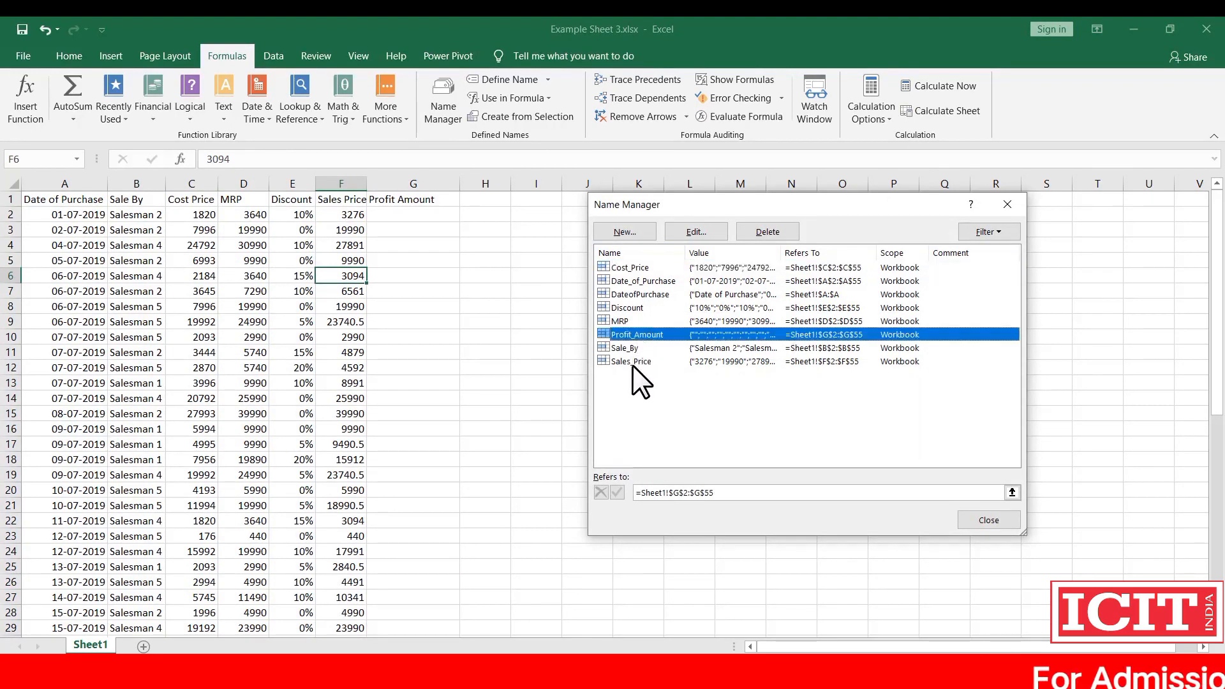
pyautogui.click(633, 362)
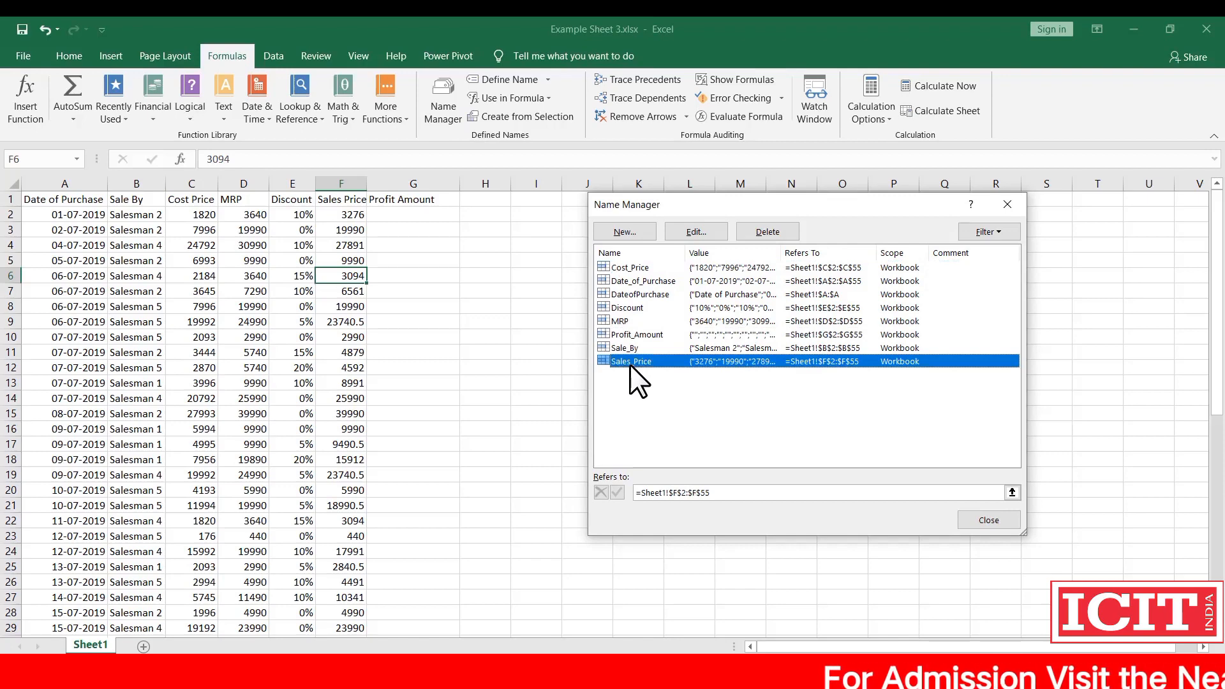
pyautogui.click(657, 292)
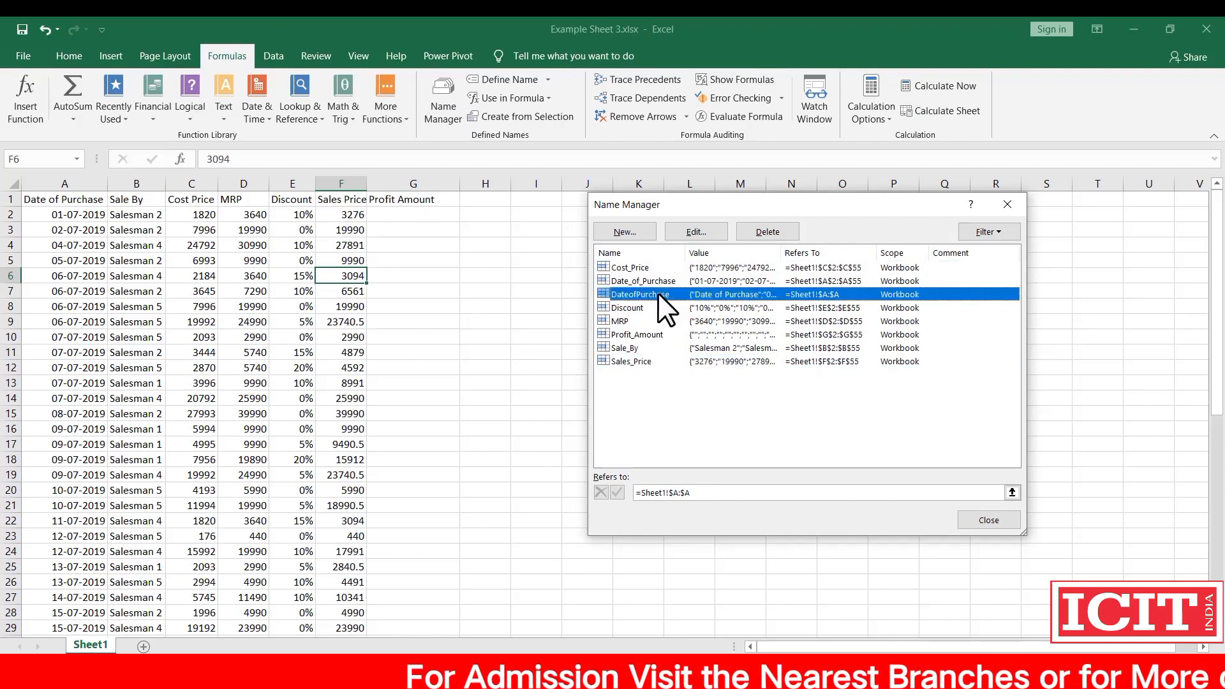
pyautogui.click(658, 278)
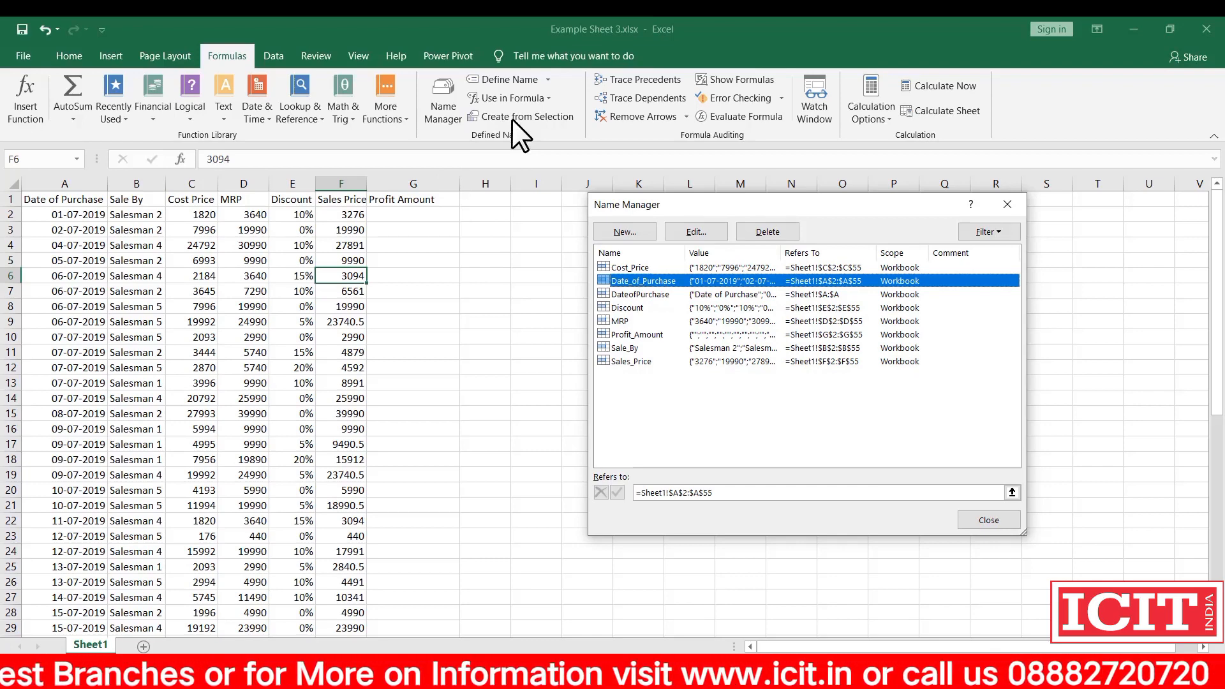
pyautogui.click(657, 295)
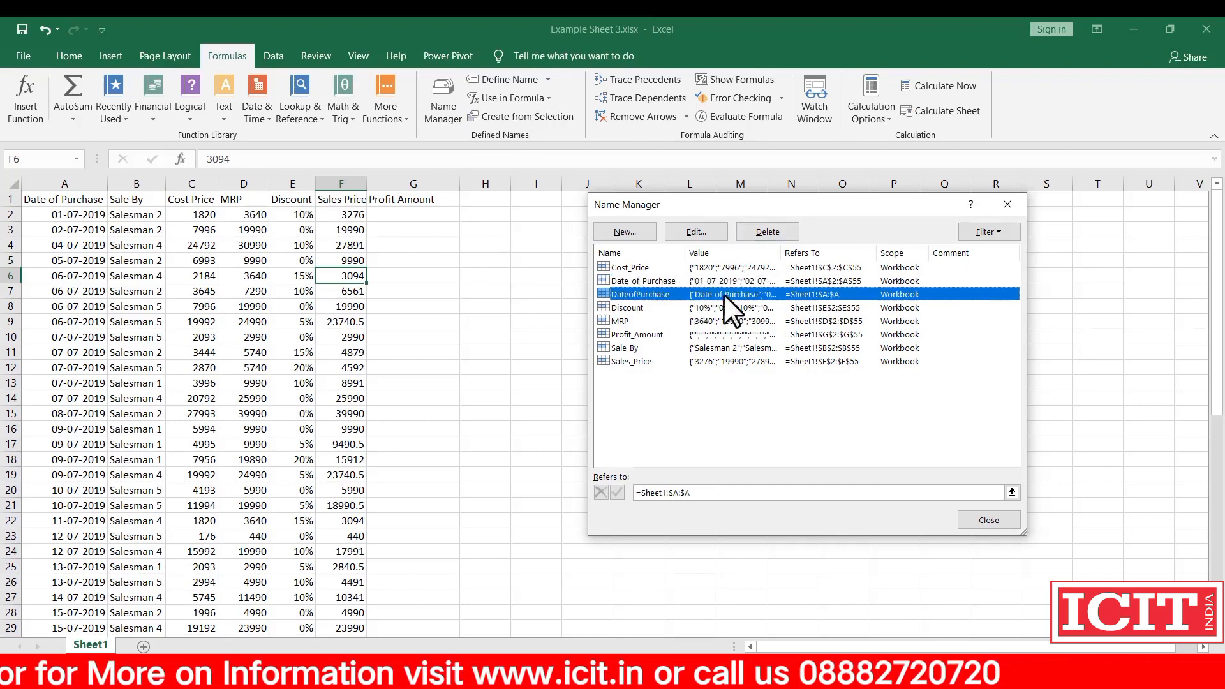
# - On a new Sheet2, view the defined names, try the formula =Discount in cell A1 and undo it
pyautogui.click(410, 217)
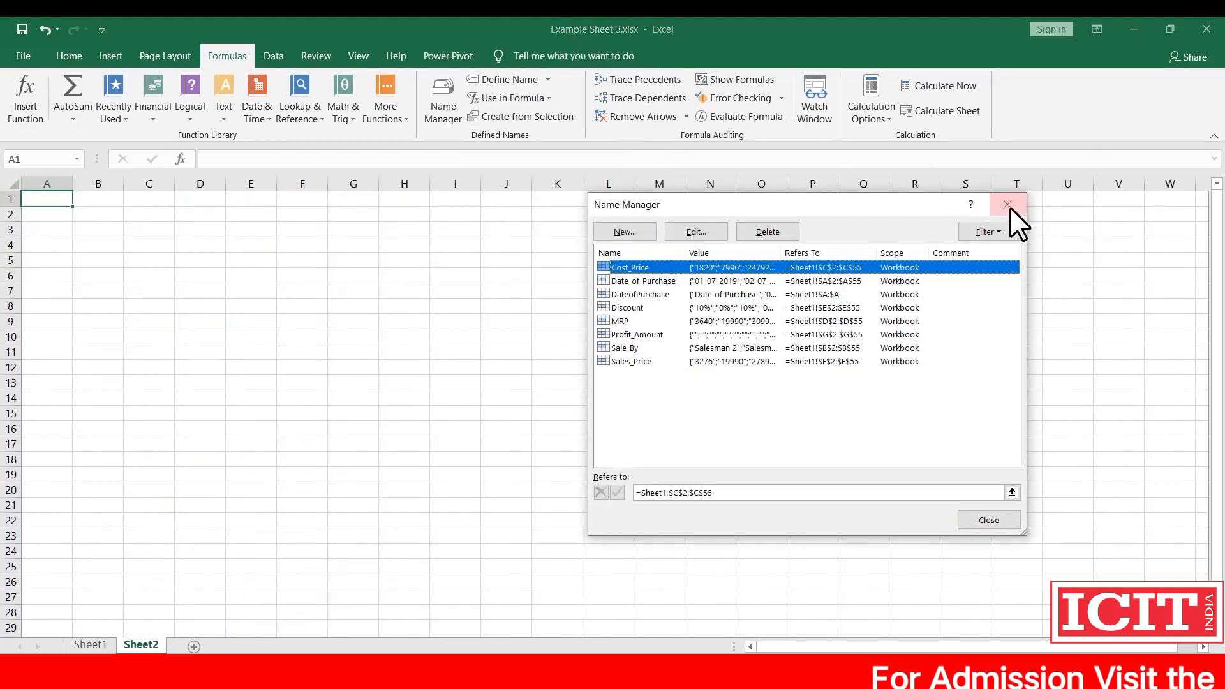
pyautogui.click(1007, 206)
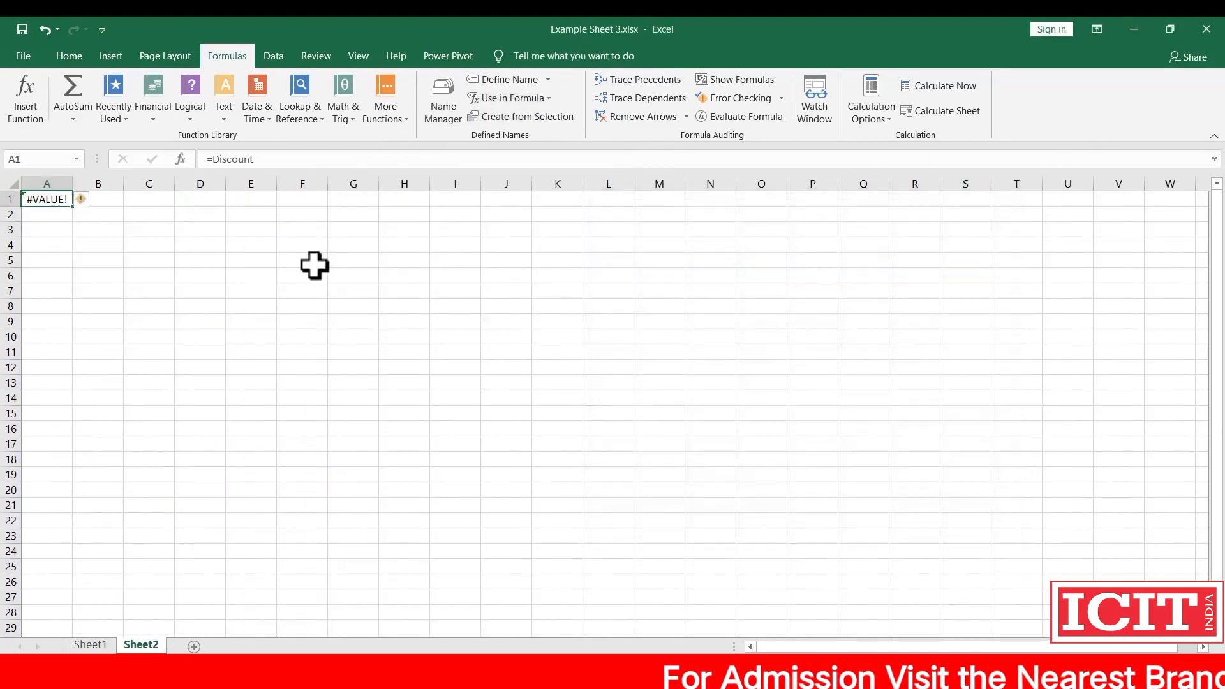
pyautogui.hotkey('ctrl', 'z')
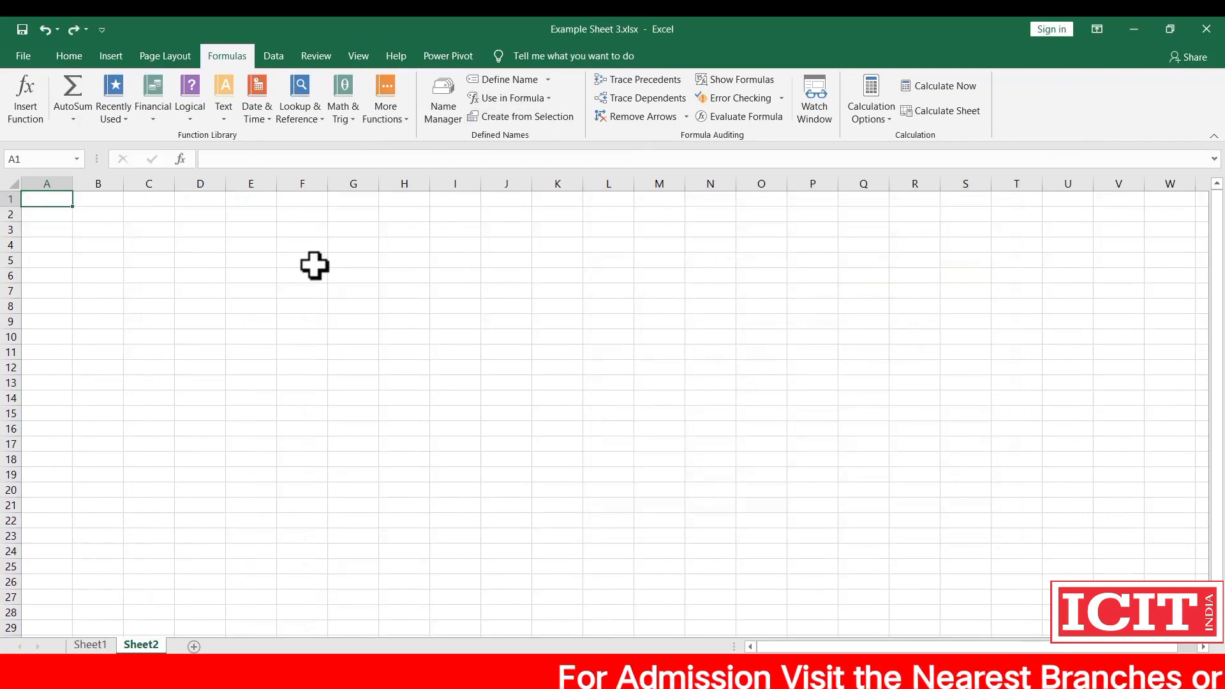
# - Return to Sheet1, go over the Cost Price and Sales Price cells in row 2, and select Profit Amount cell G2
pyautogui.click(90, 646)
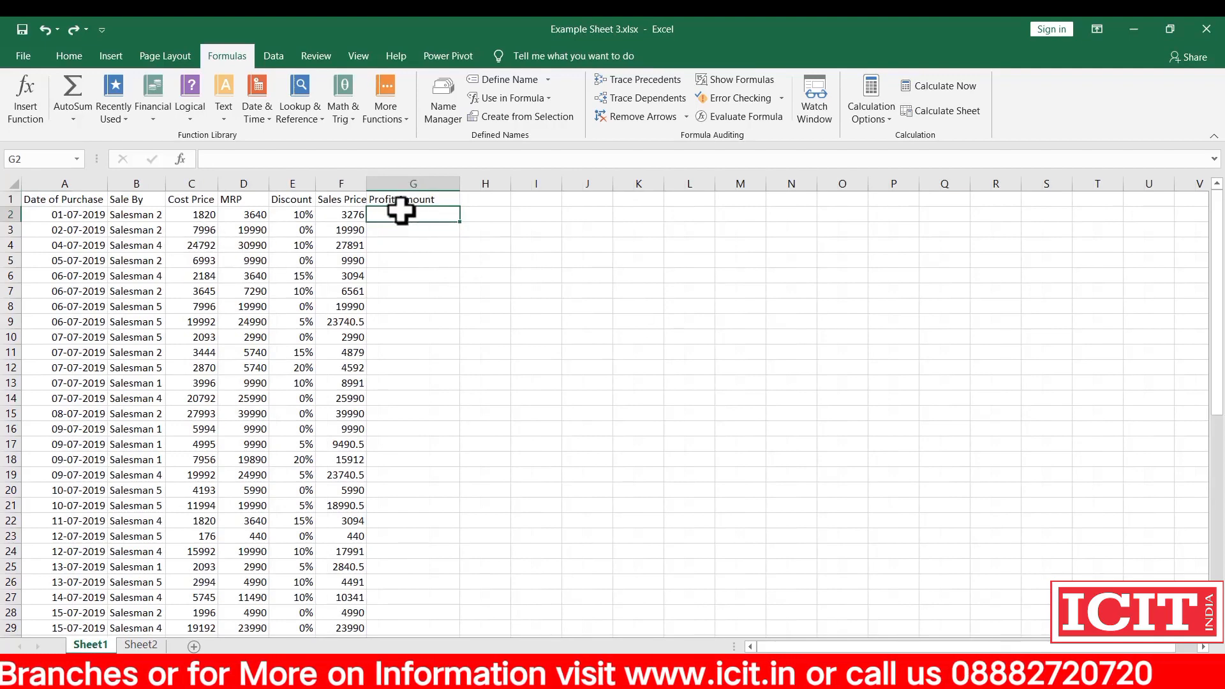
pyautogui.click(185, 214)
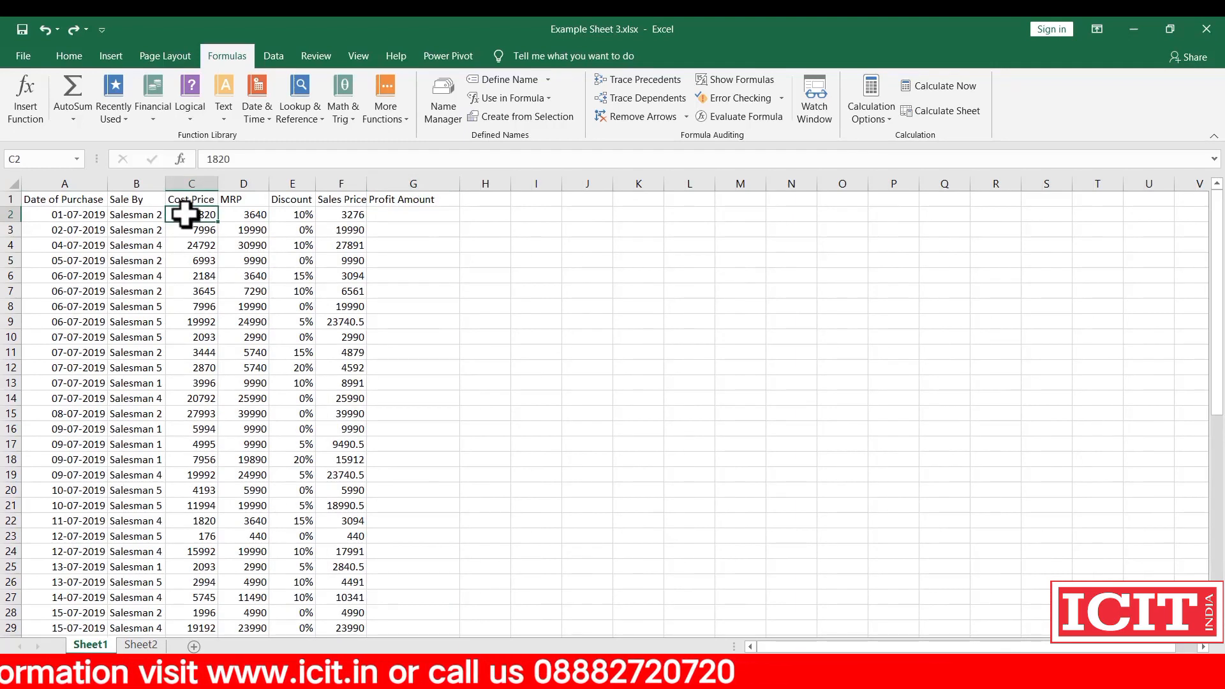
pyautogui.click(337, 215)
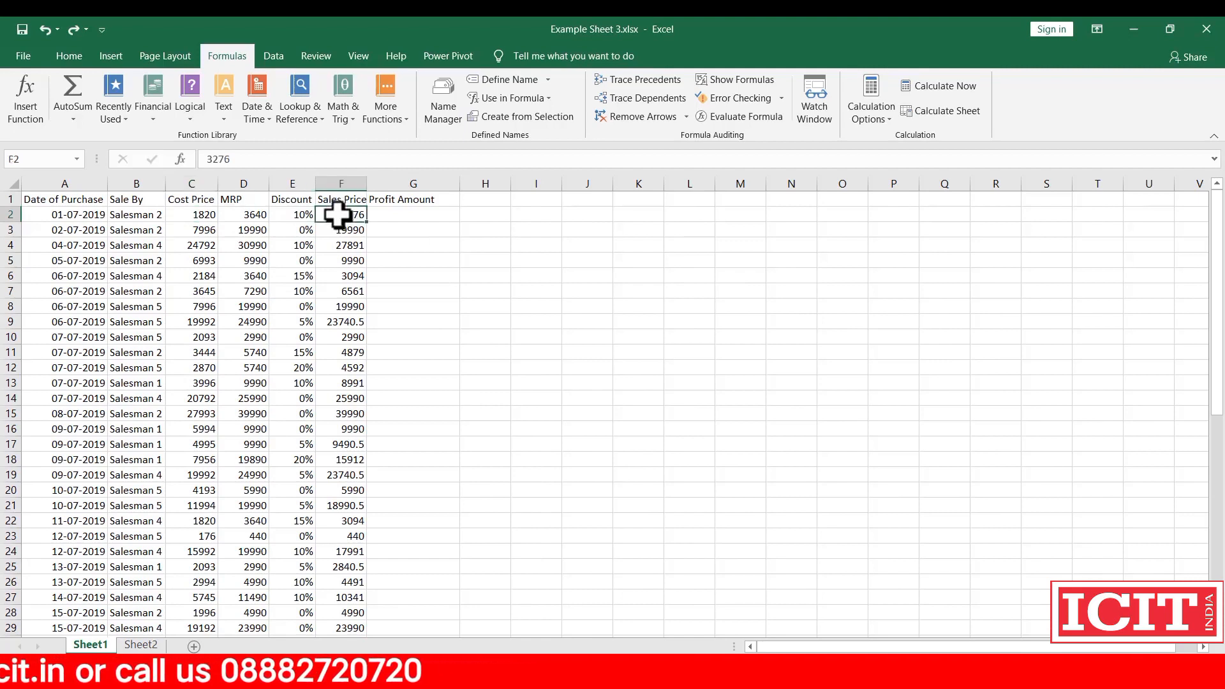
pyautogui.click(396, 215)
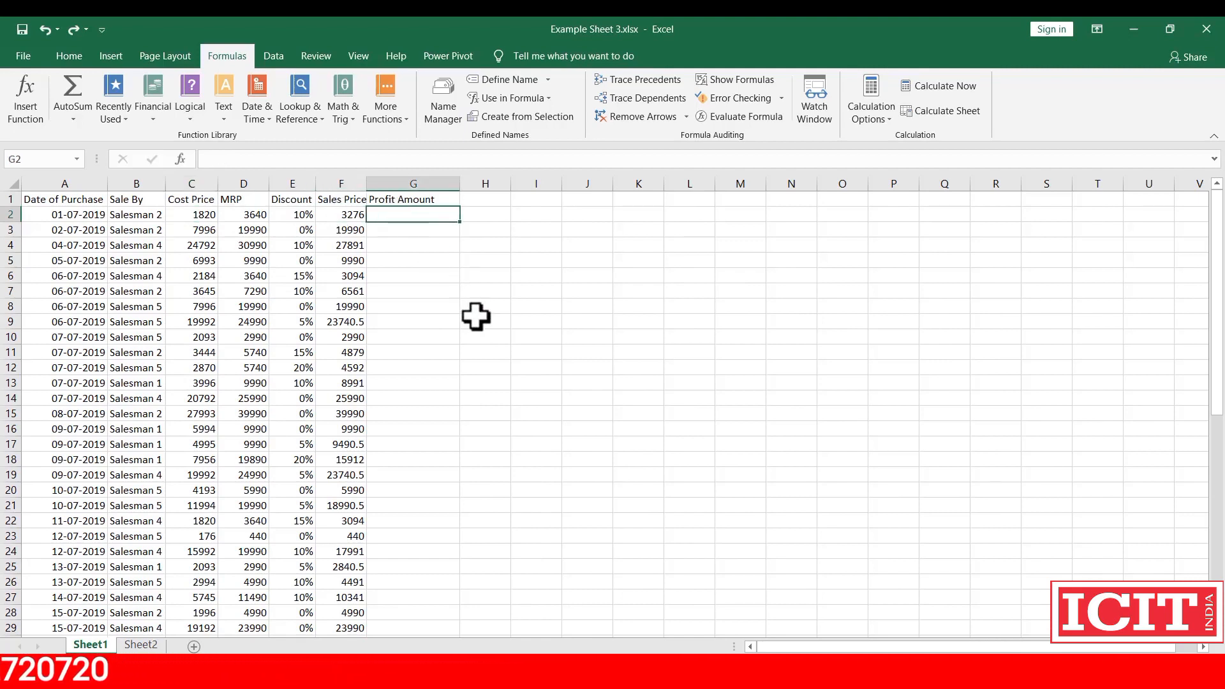
# - Calculate the profit in G2 with the formula =Sales_Price-Cost_Price, using the defined names
pyautogui.write('=Sales_Price-')
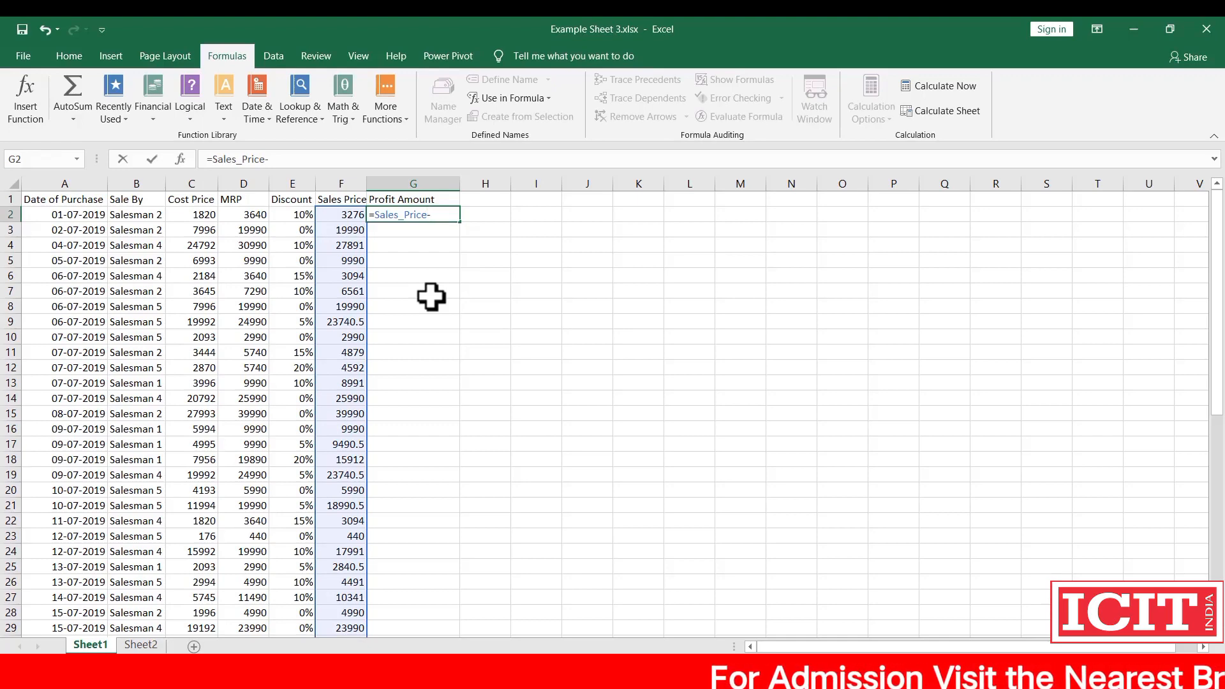
pyautogui.click(541, 101)
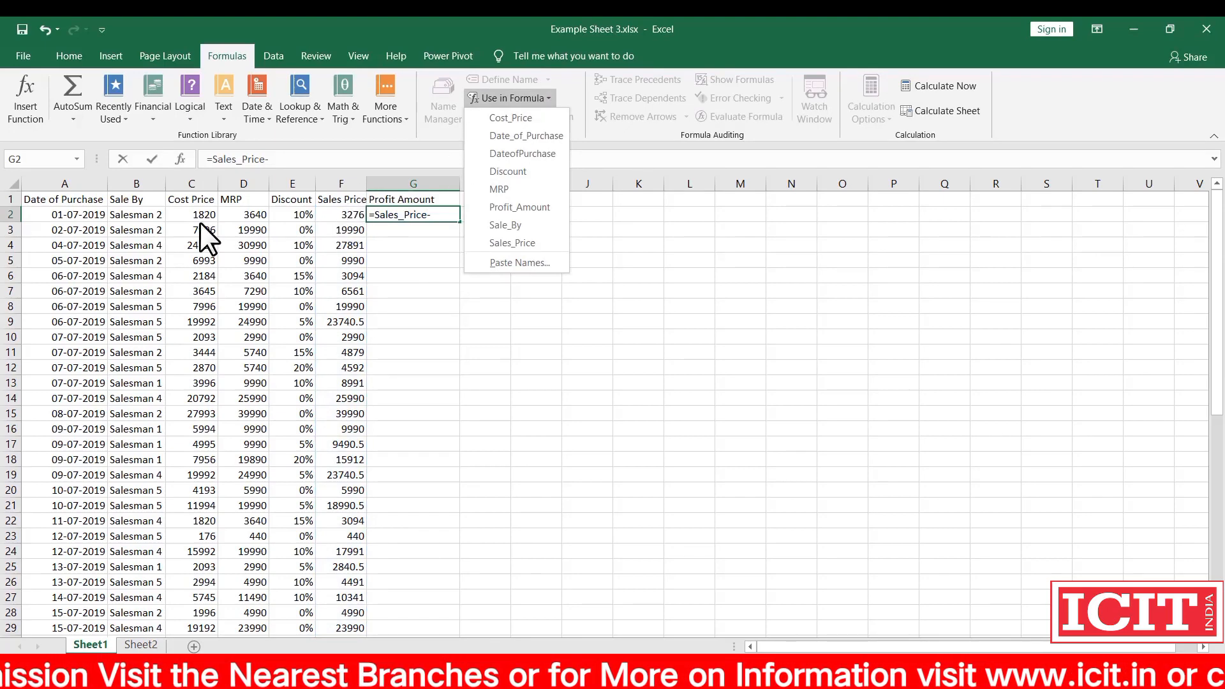
pyautogui.click(536, 117)
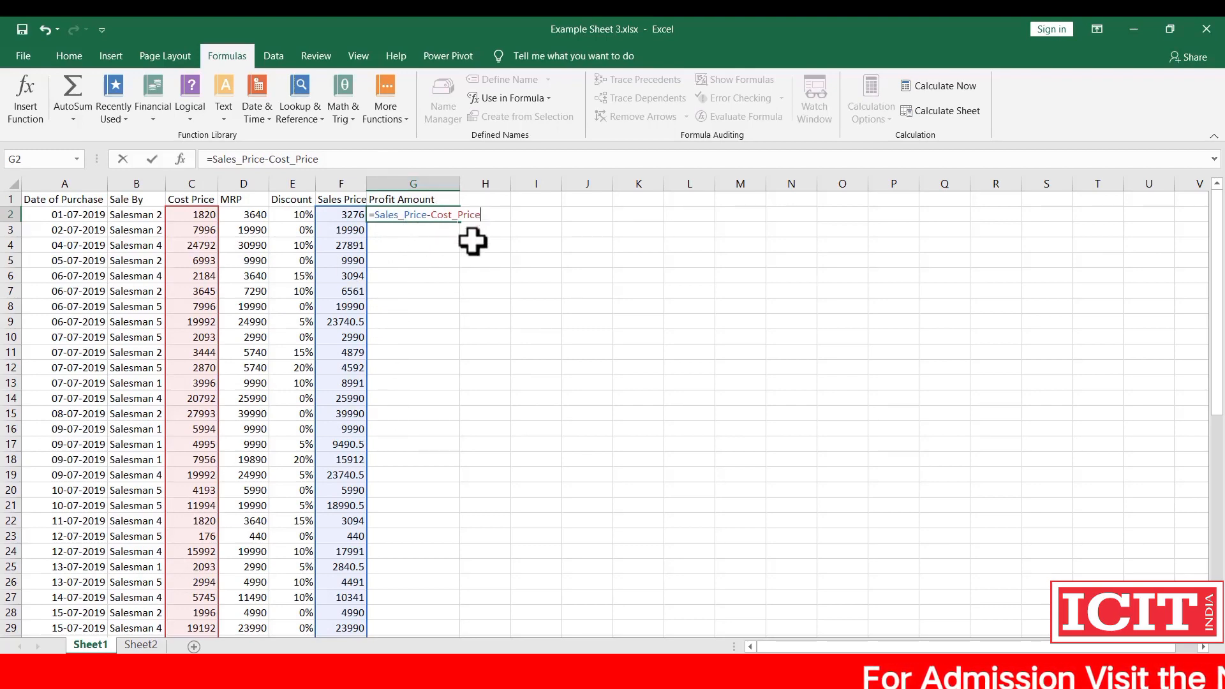
pyautogui.press('Return')
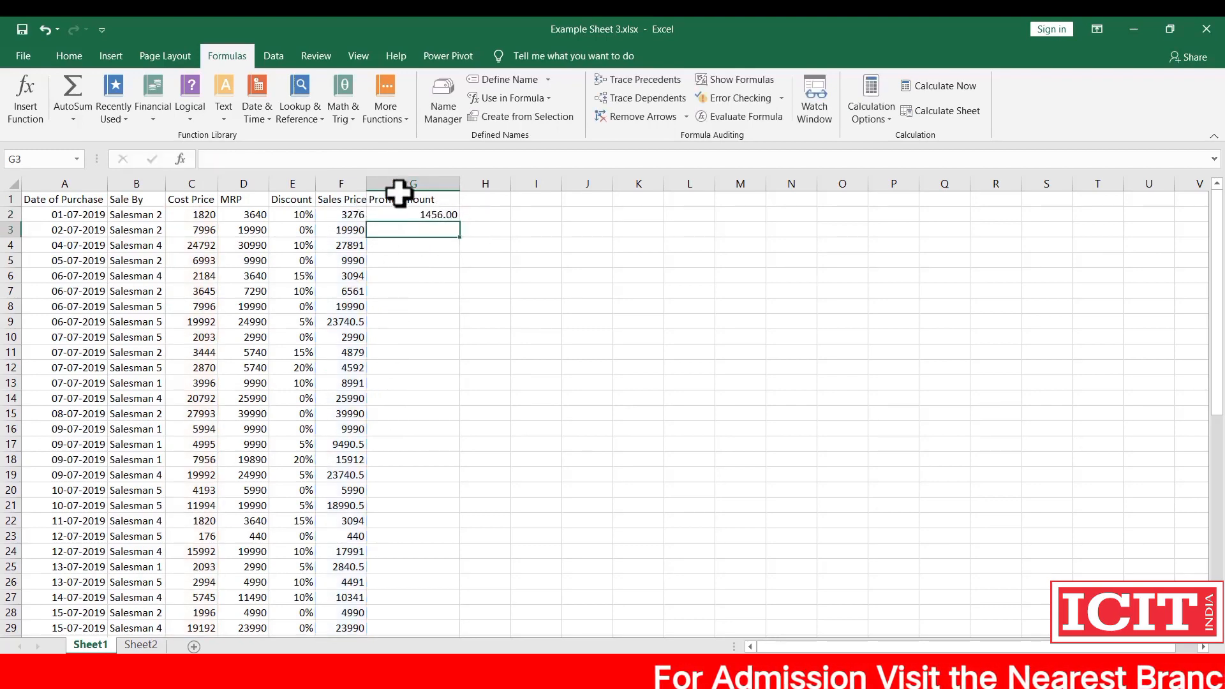
# - Fill the G2 profit formula down through G55, check the last row, and undo the fill
pyautogui.click(401, 217)
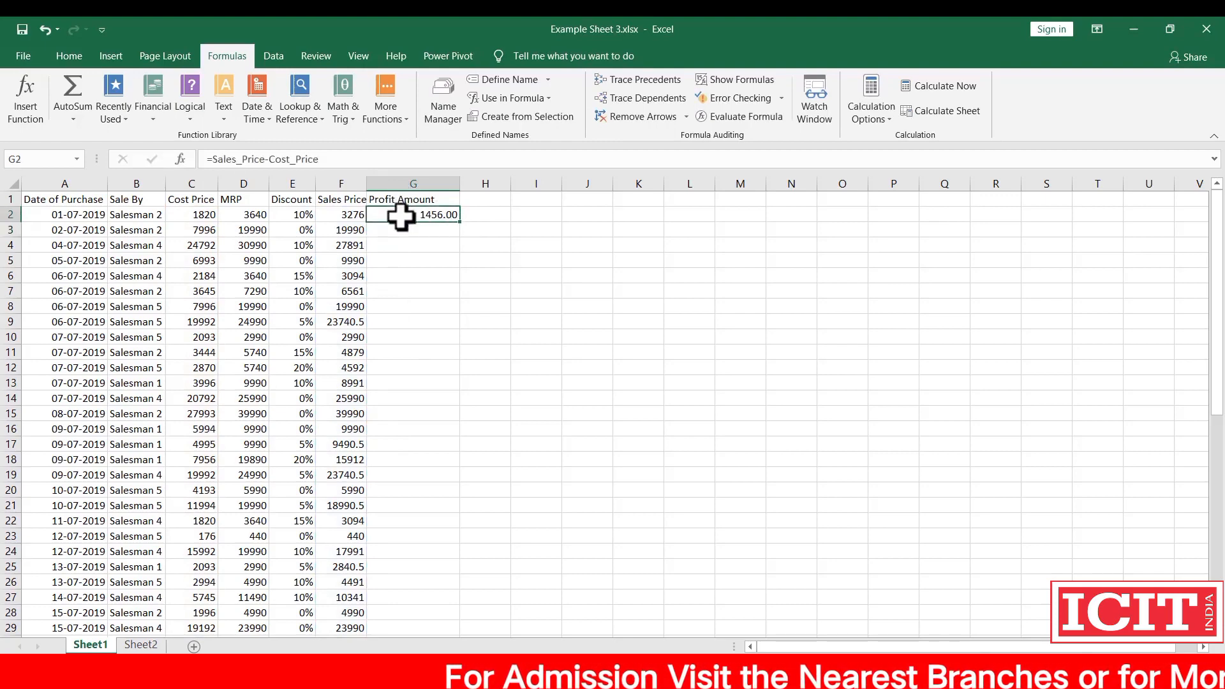
pyautogui.doubleClick(460, 224)
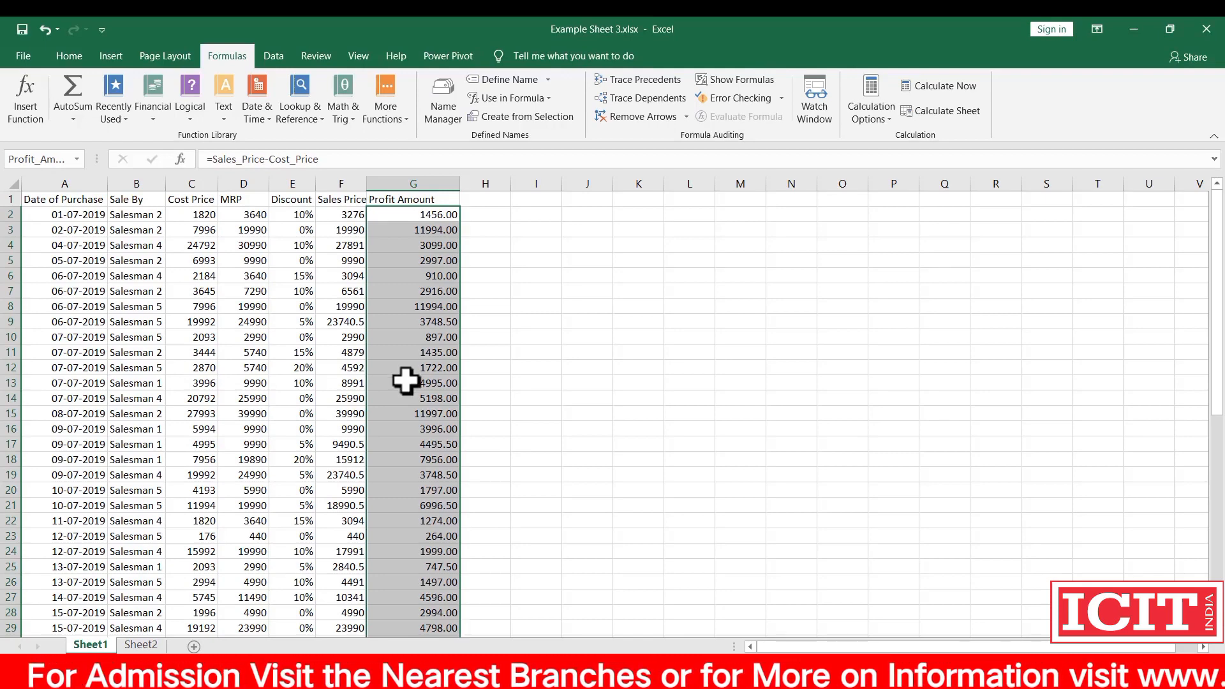
pyautogui.scroll(-14, 405, 381)
pyautogui.scroll(-6, 405, 381)
pyautogui.scroll(6, 405, 380)
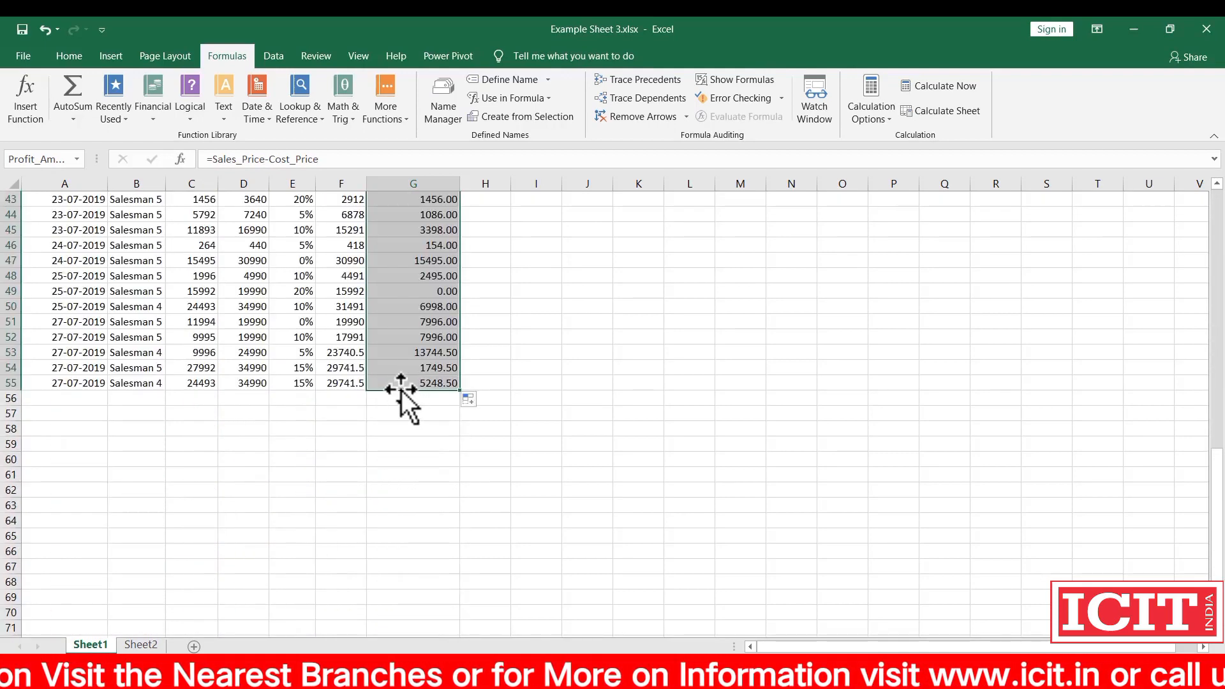
pyautogui.click(399, 382)
pyautogui.scroll(14, 396, 383)
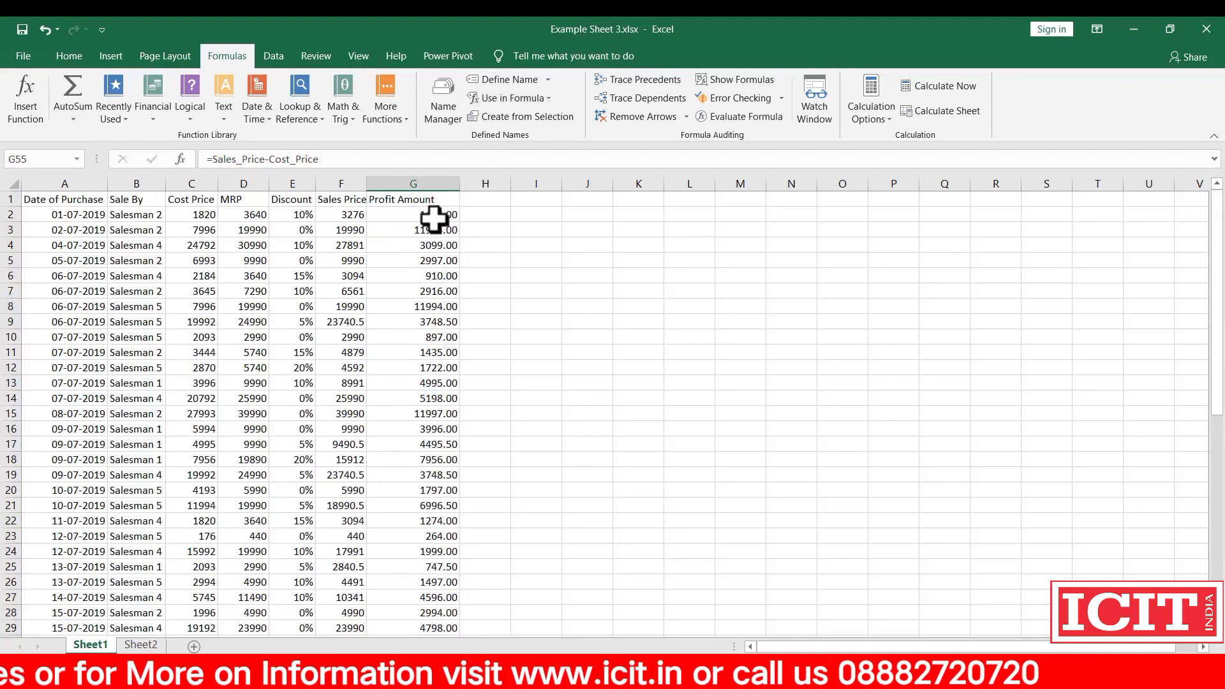
pyautogui.hotkey('ctrl', 'z')
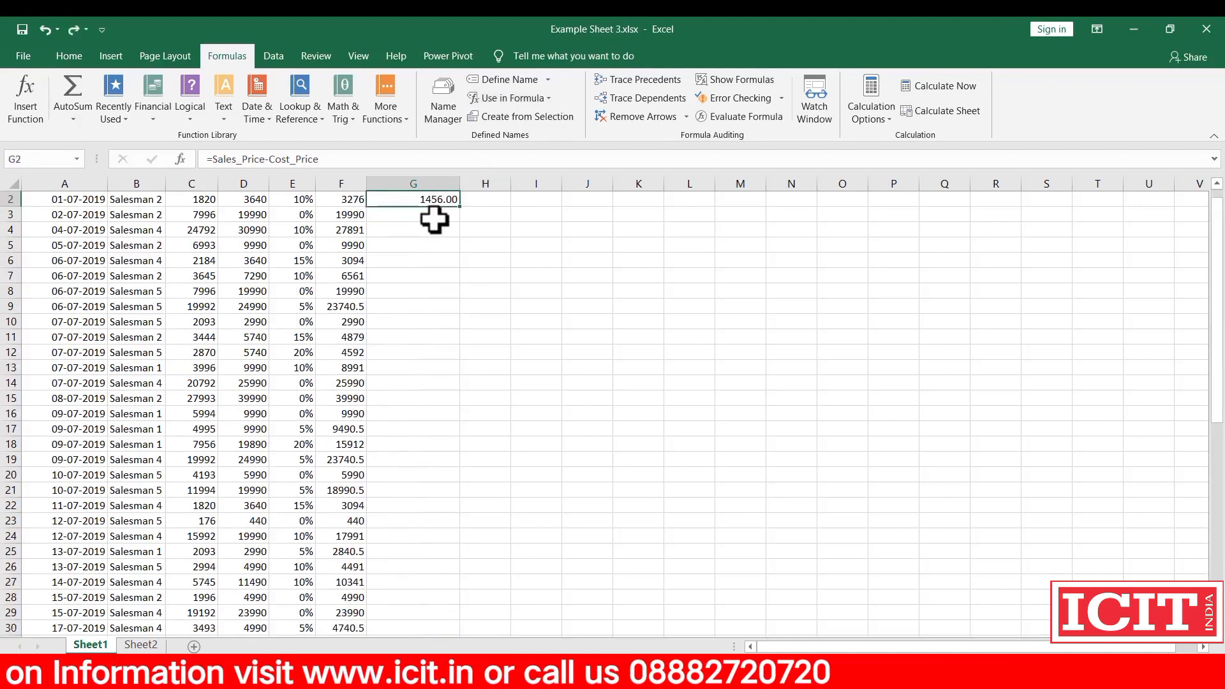
pyautogui.scroll(1, 434, 219)
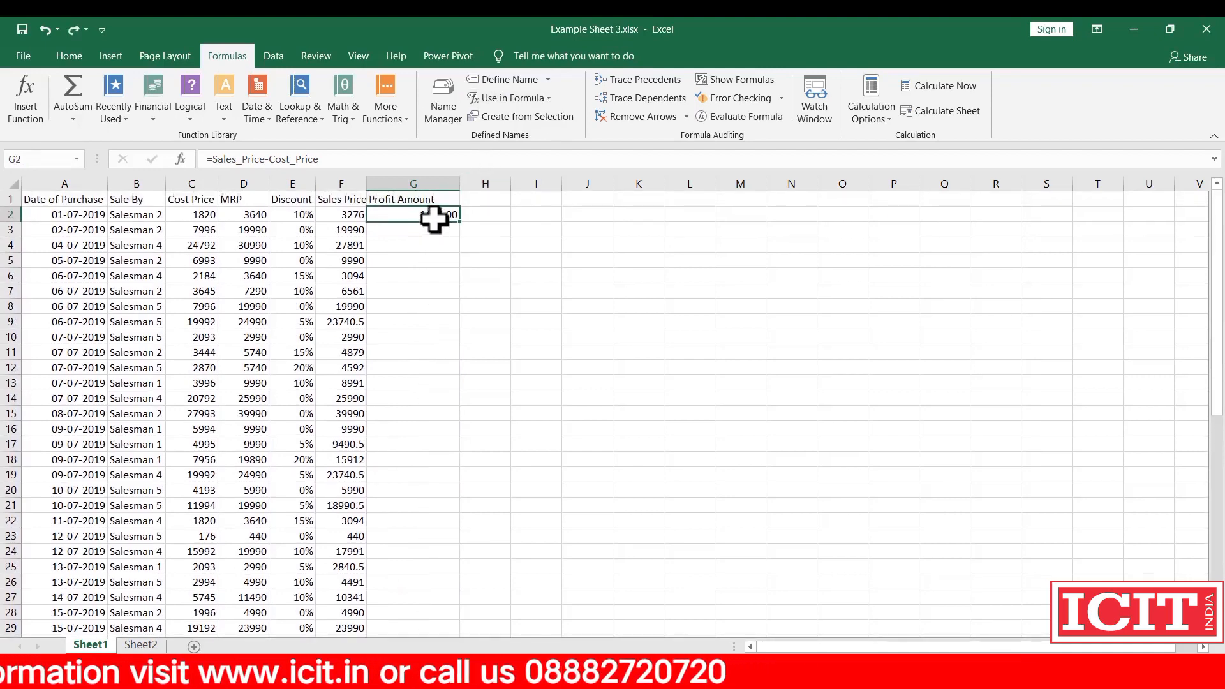
# - Re-enter the formula =Sales_Price-Cost_Price in G2, choosing Sales_Price from the suggested names
pyautogui.click(79, 51)
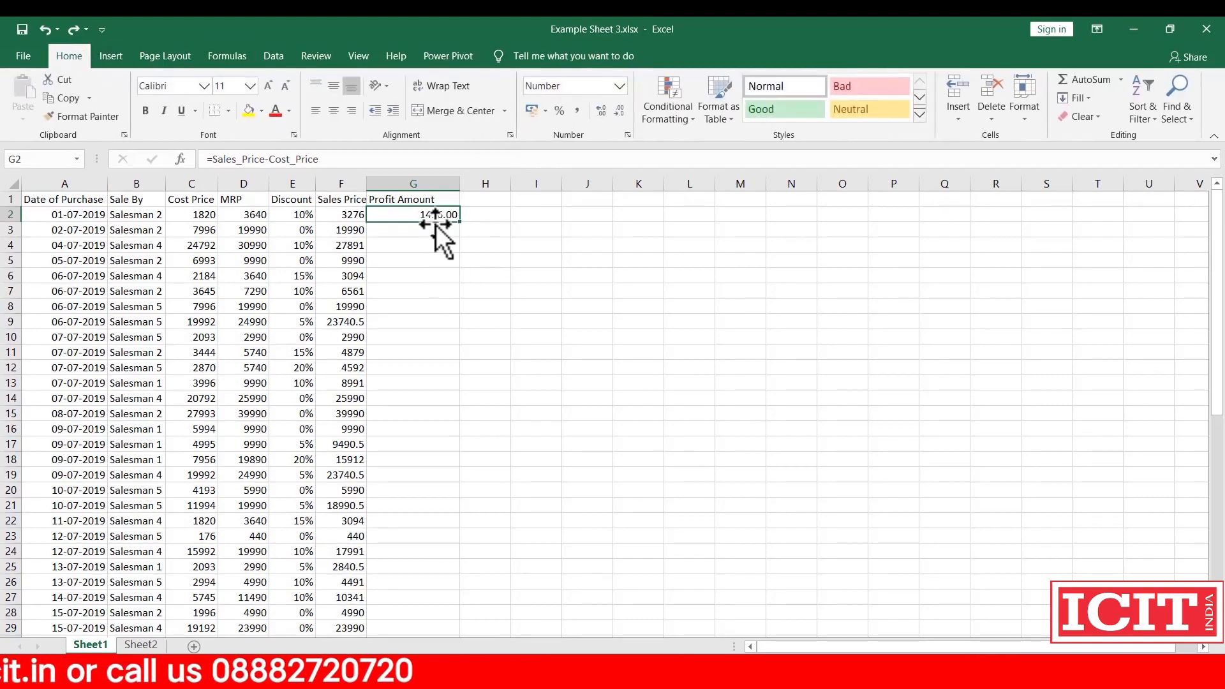
pyautogui.write('=sale')
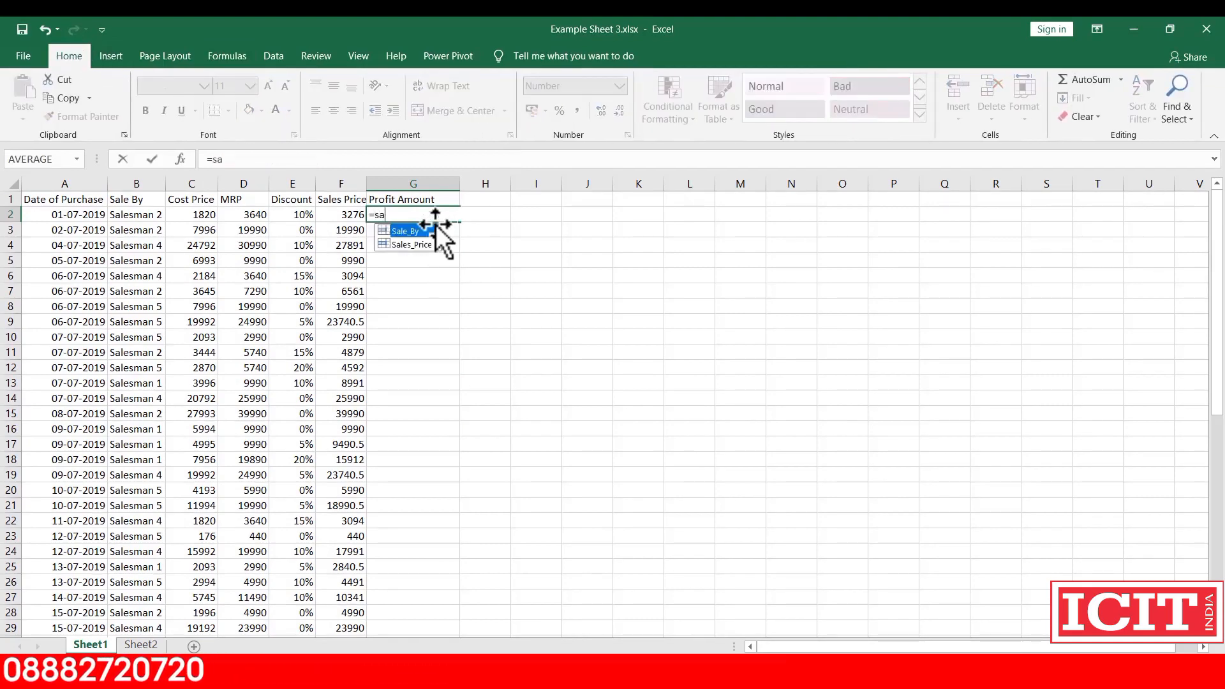
pyautogui.doubleClick(410, 244)
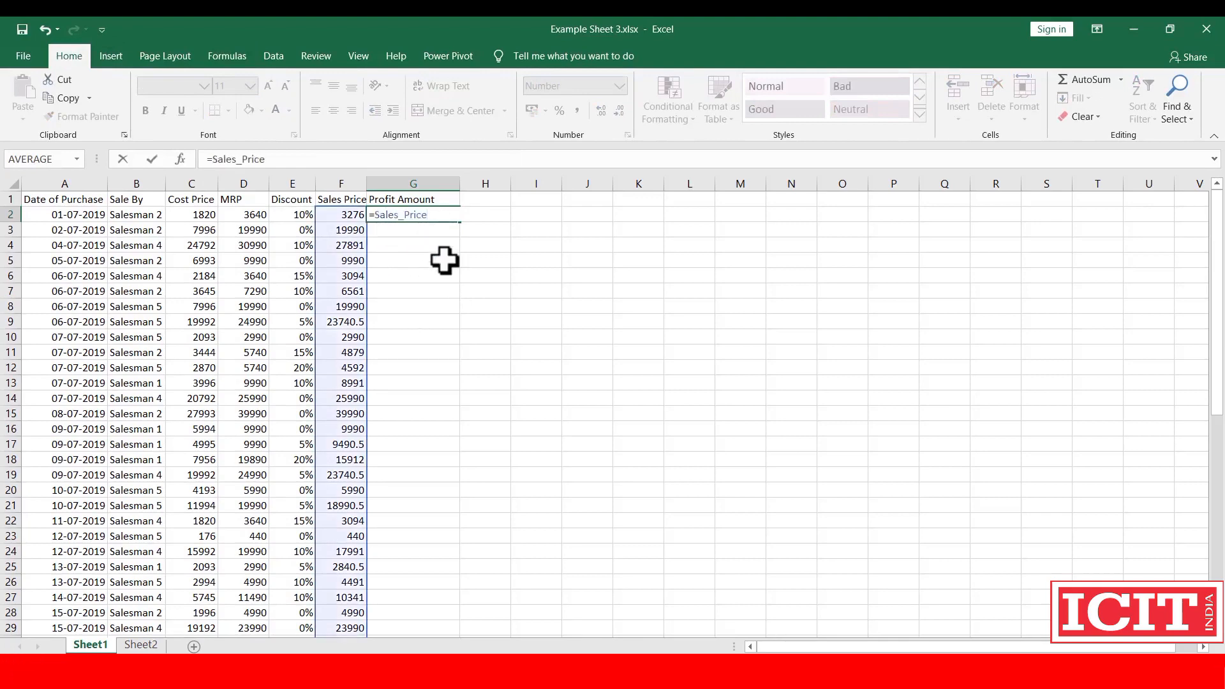
pyautogui.write('-Cost_Price')
pyautogui.press('Return')
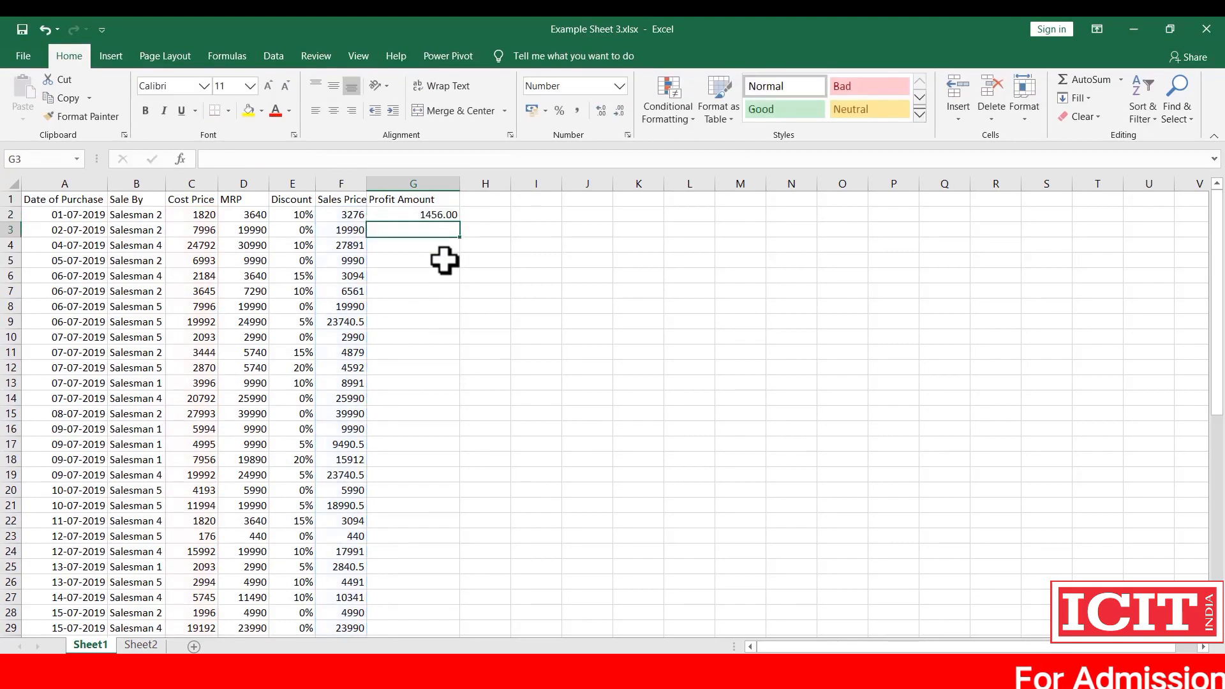
pyautogui.press('Down')
pyautogui.press('Down')
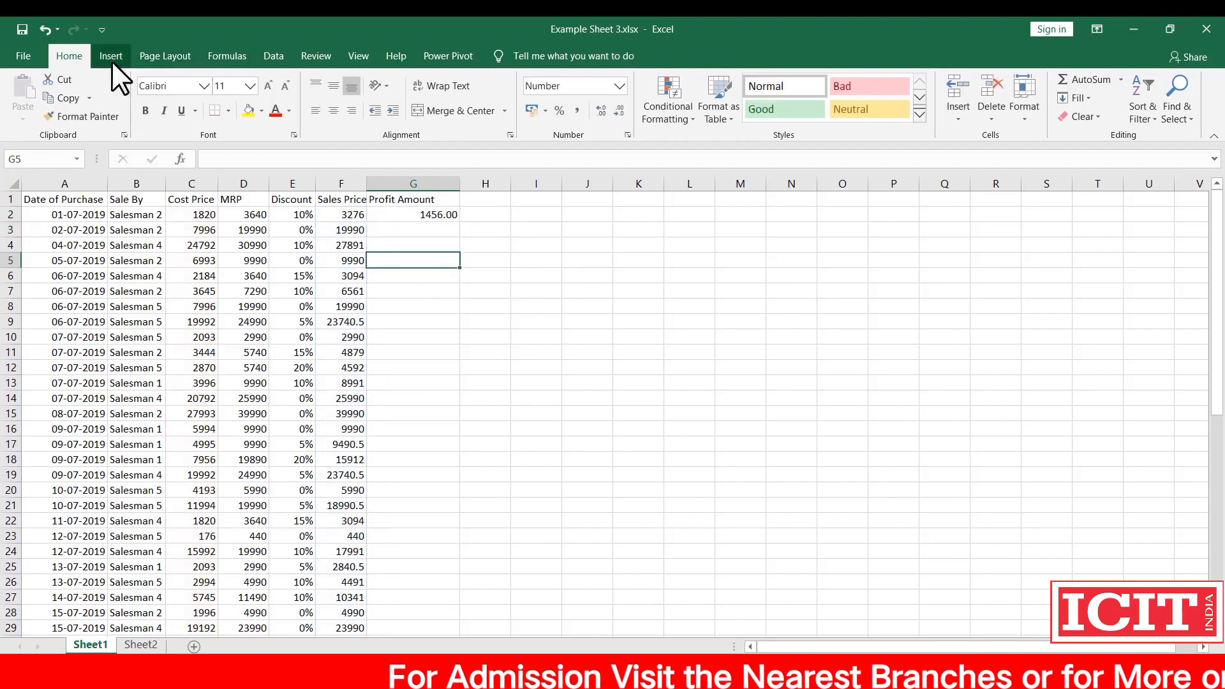
# - Examine the scope and range of the Cost_Price name in the Name Manager's edit dialog without changing anything
pyautogui.click(217, 56)
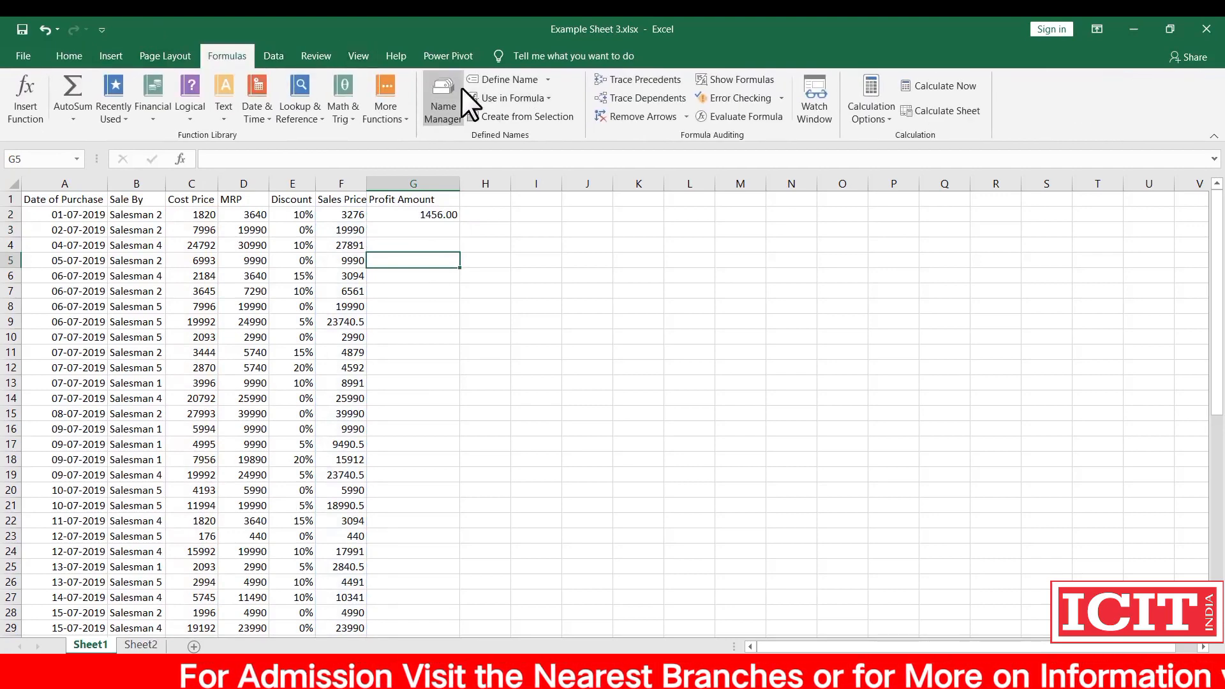
pyautogui.click(440, 105)
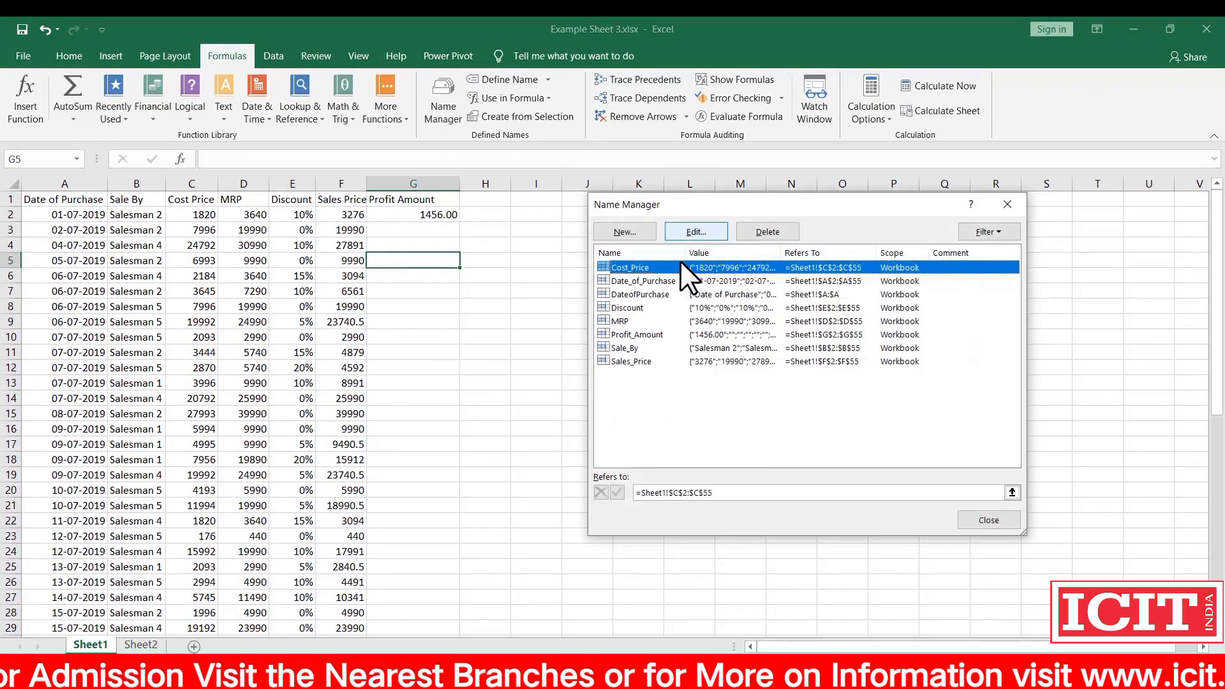
pyautogui.click(688, 233)
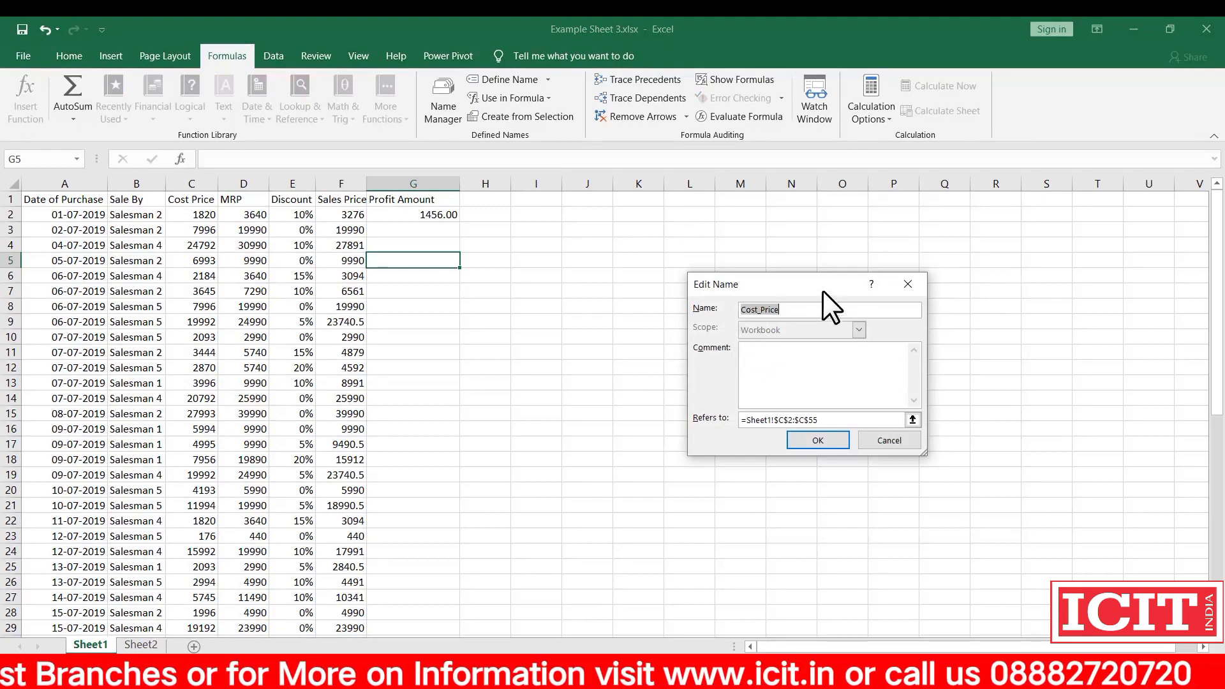
pyautogui.click(917, 278)
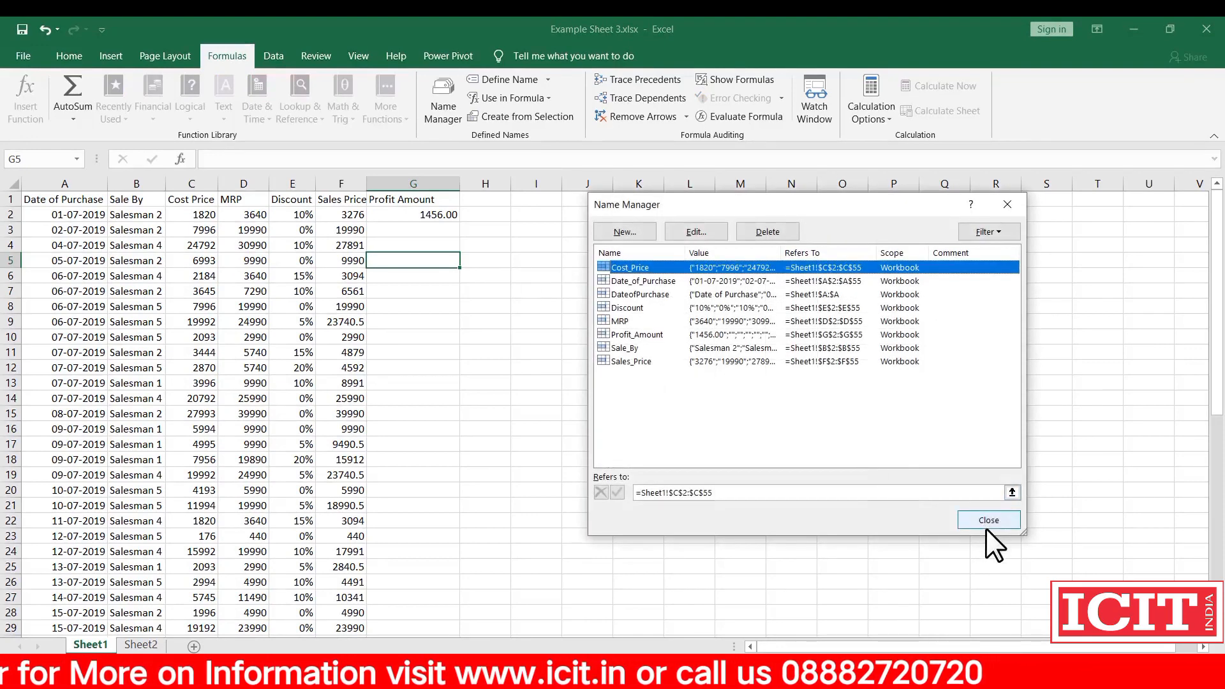
pyautogui.click(986, 520)
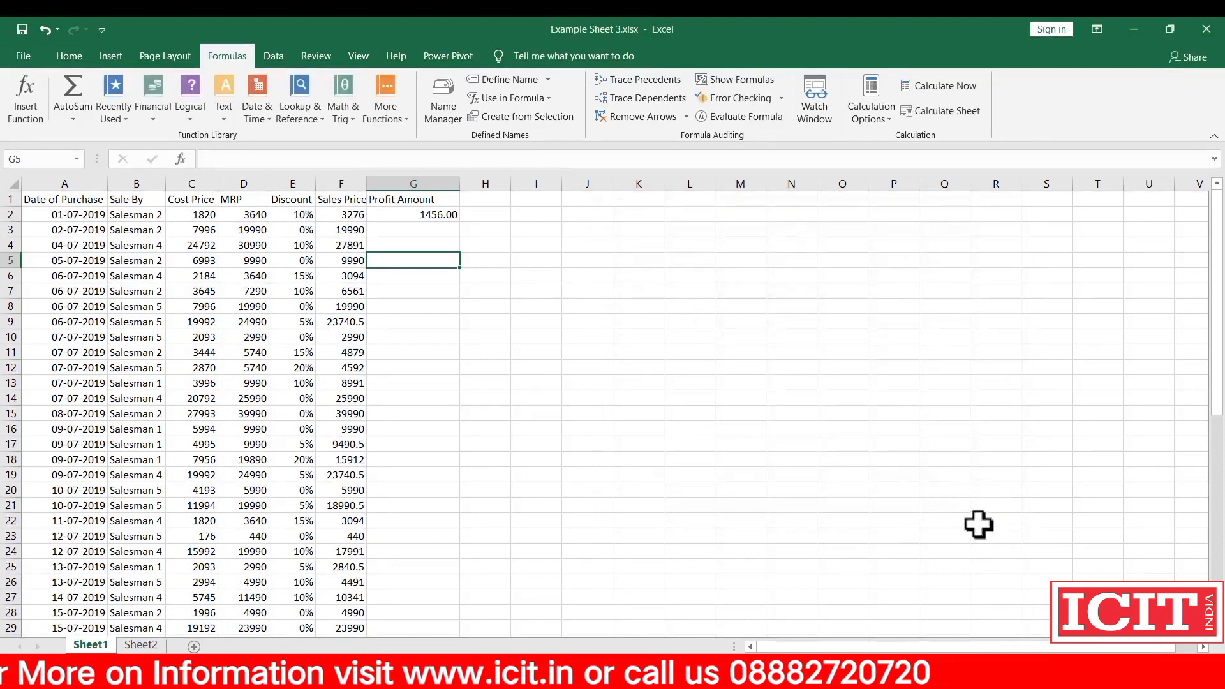
# - View Sheet2, return to Sheet1, and review the defined names again in the Name Manager without editing them
pyautogui.click(139, 646)
pyautogui.hotkey('ctrl', 'pageup')
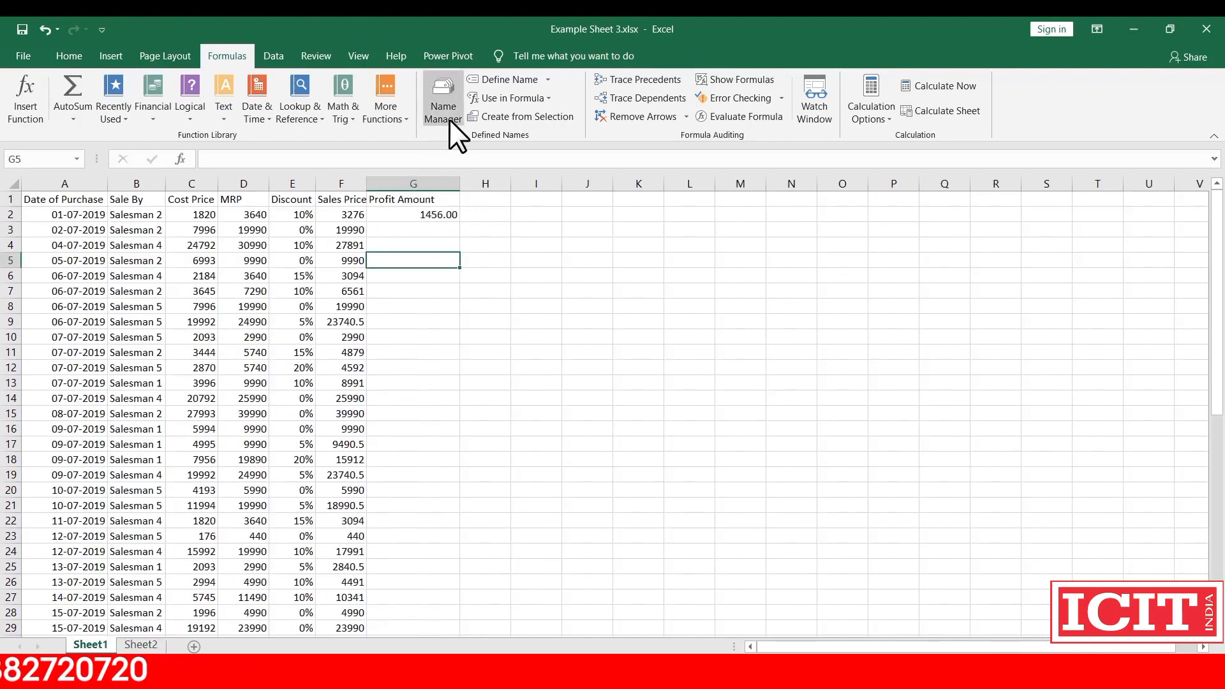
pyautogui.click(435, 101)
pyautogui.click(703, 234)
pyautogui.click(867, 434)
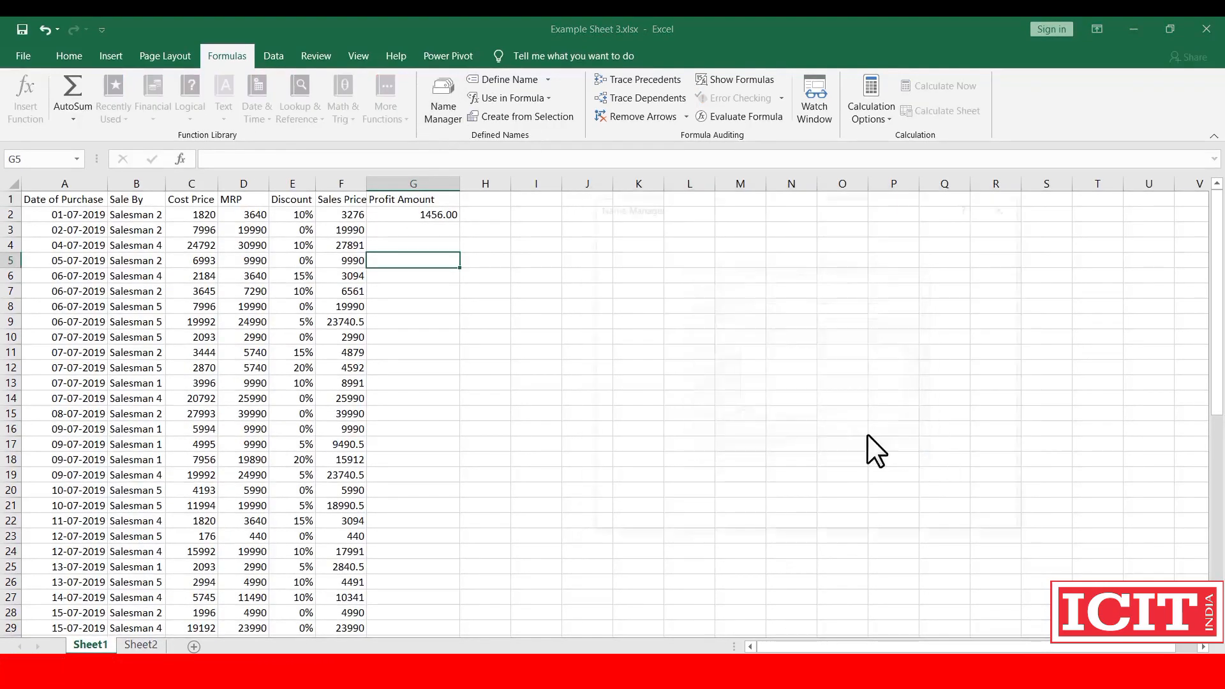
pyautogui.click(980, 520)
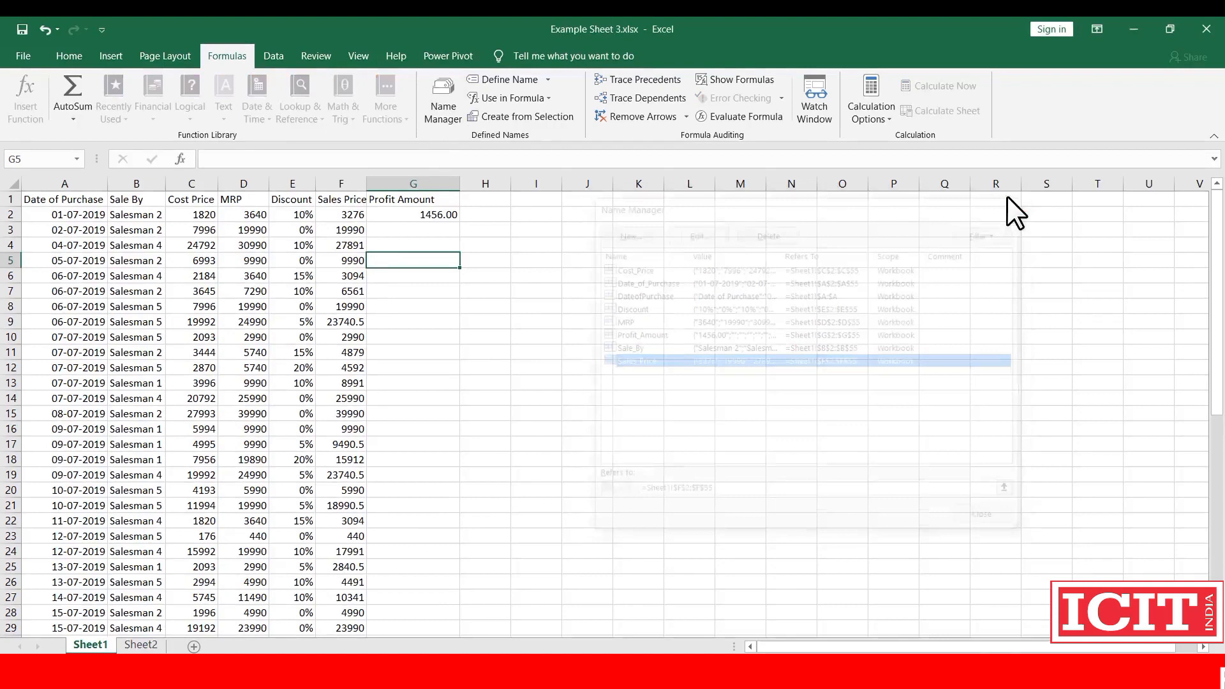
# - Define the name SalePrice for the whole Sales Price column F, with its scope limited to Sheet1
pyautogui.click(389, 220)
pyautogui.click(341, 183)
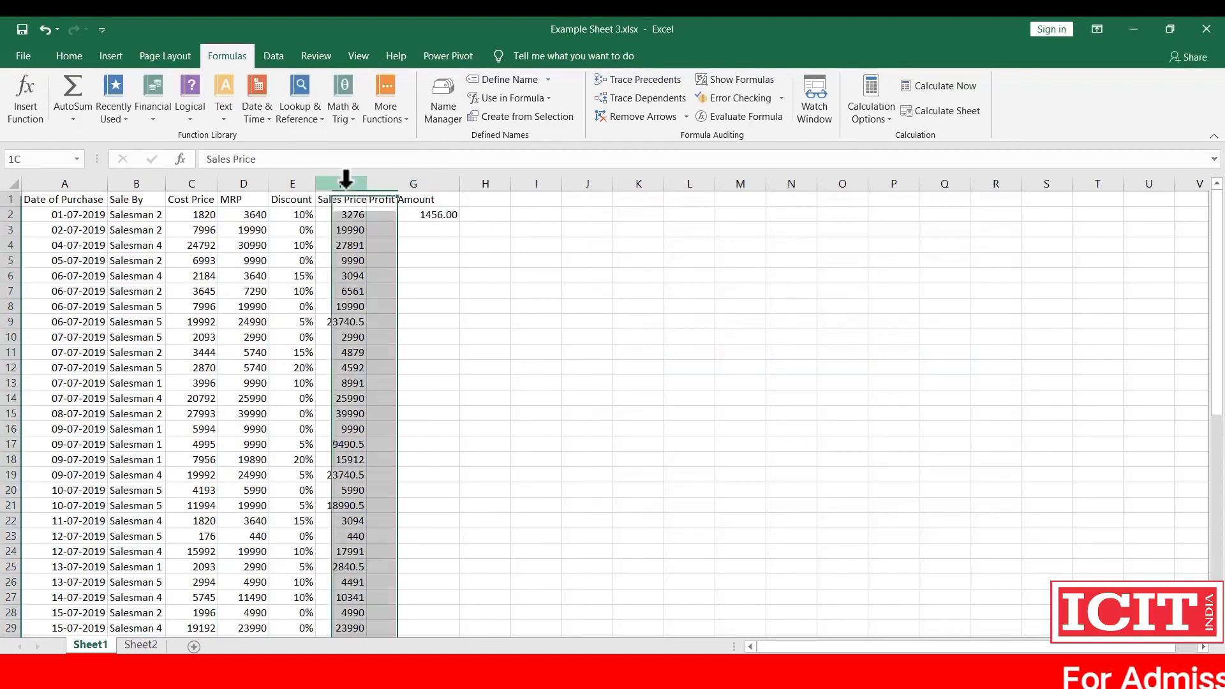
pyautogui.click(518, 83)
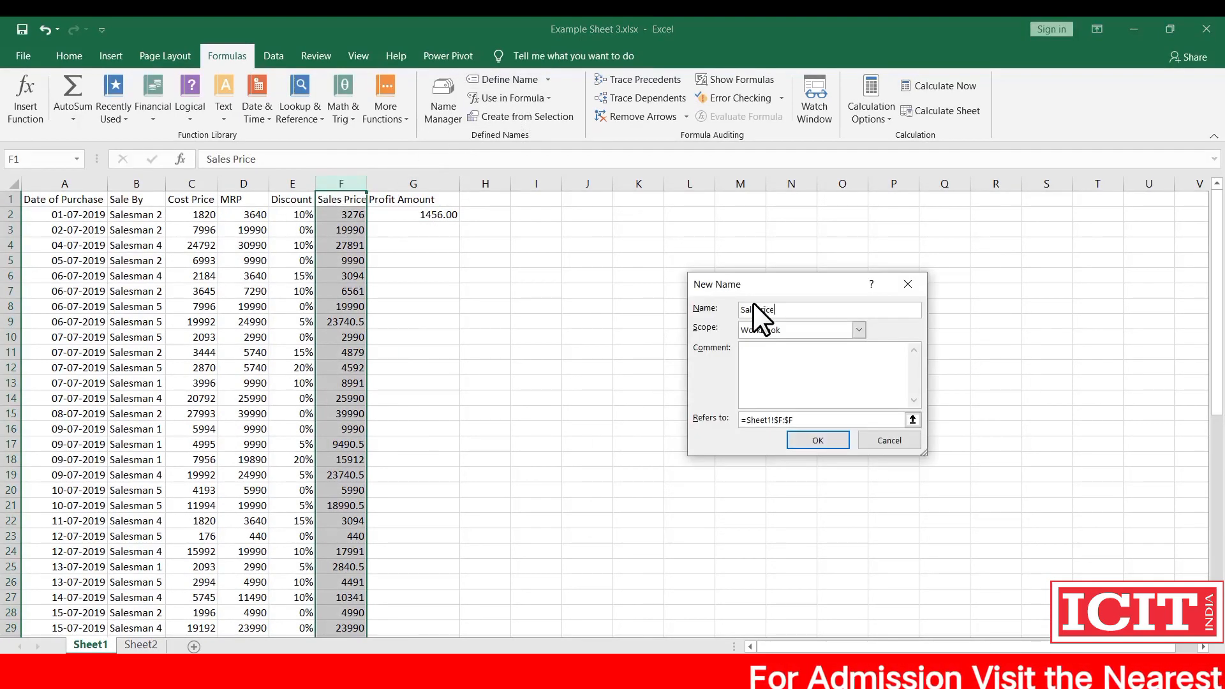
pyautogui.click(784, 327)
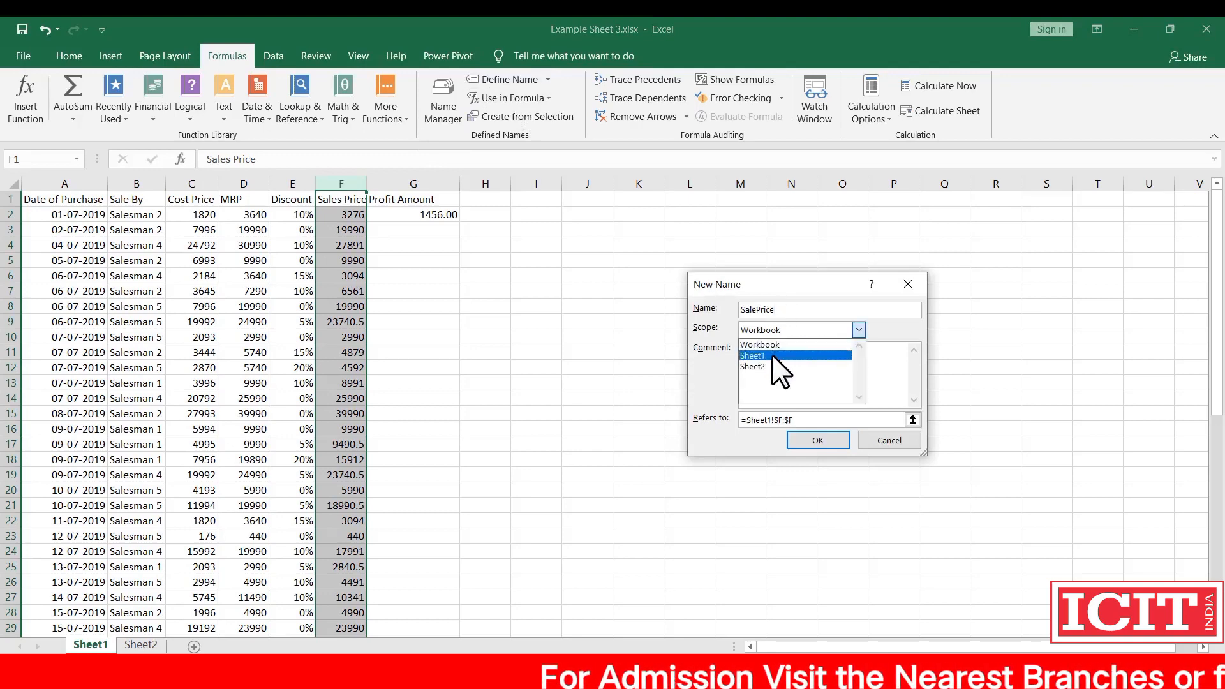
pyautogui.click(772, 356)
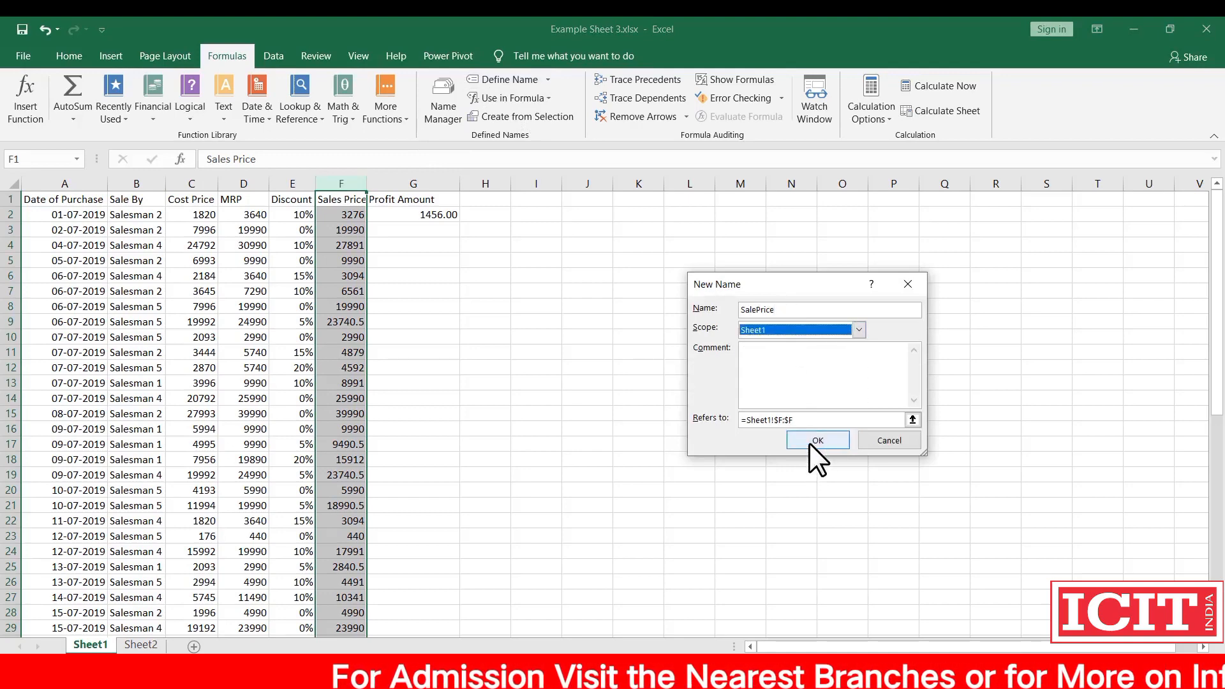
pyautogui.click(811, 442)
pyautogui.click(576, 454)
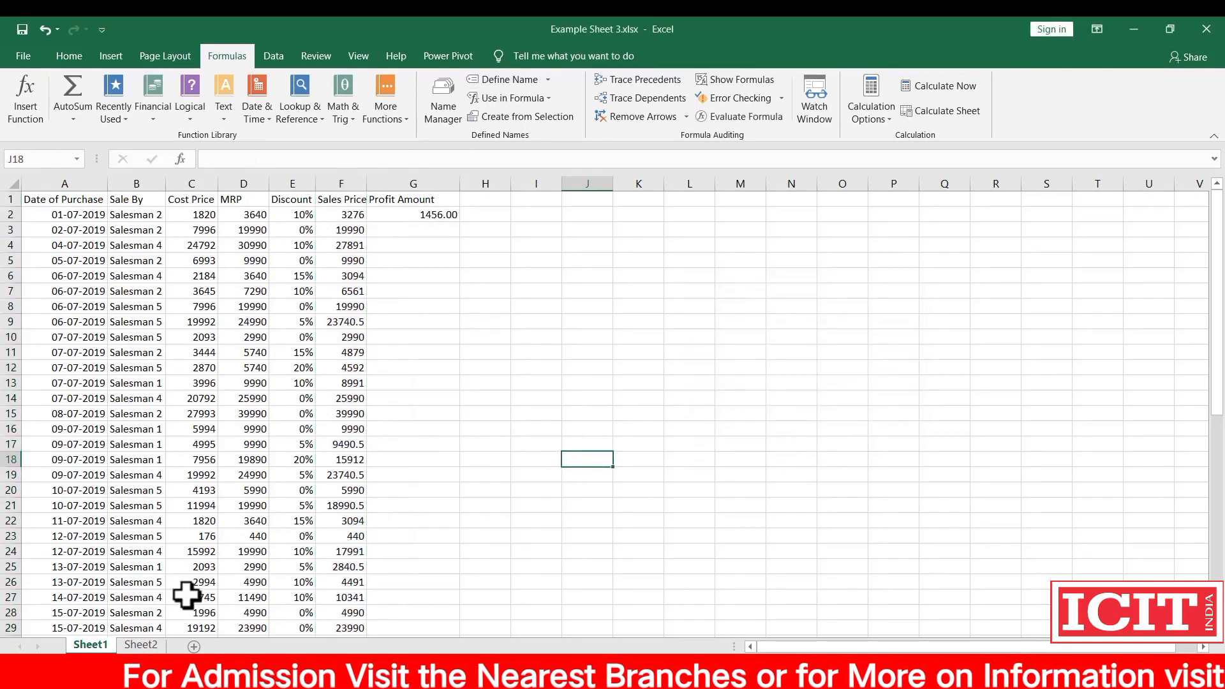
# - Check which names are suggested for =sa in cell A1 of Sheet2, cancel the entry, and select H2 on Sheet1
pyautogui.click(140, 645)
pyautogui.click(50, 197)
pyautogui.write('=s')
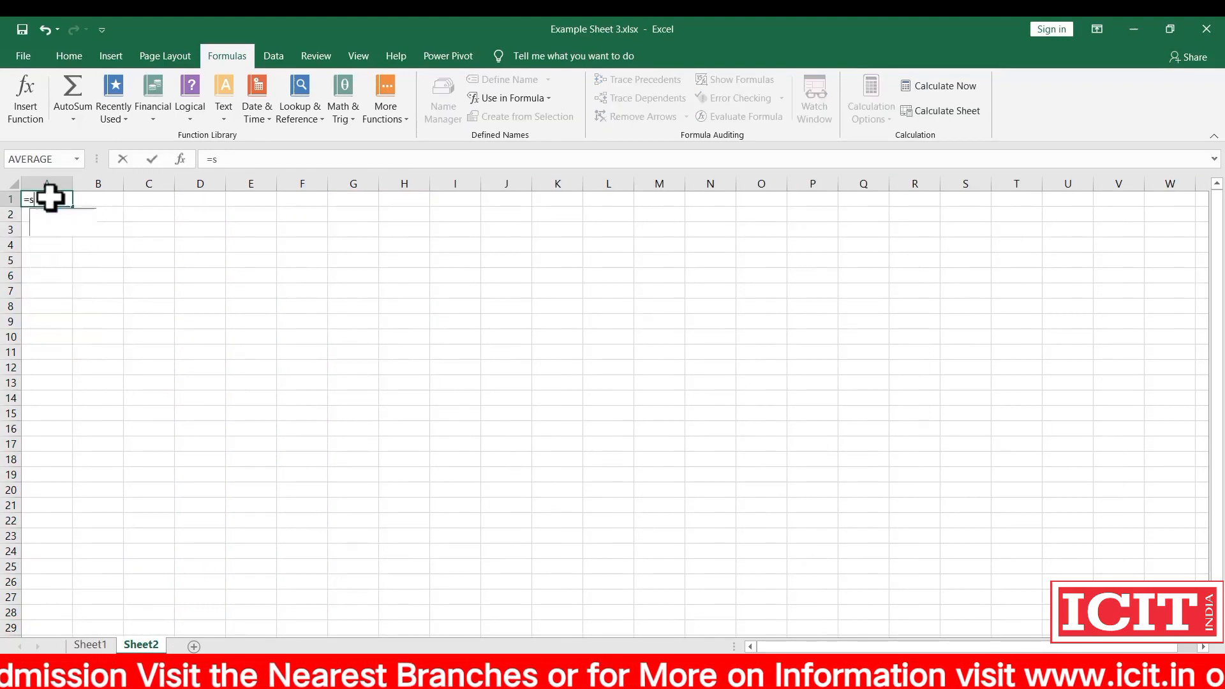
pyautogui.write('a')
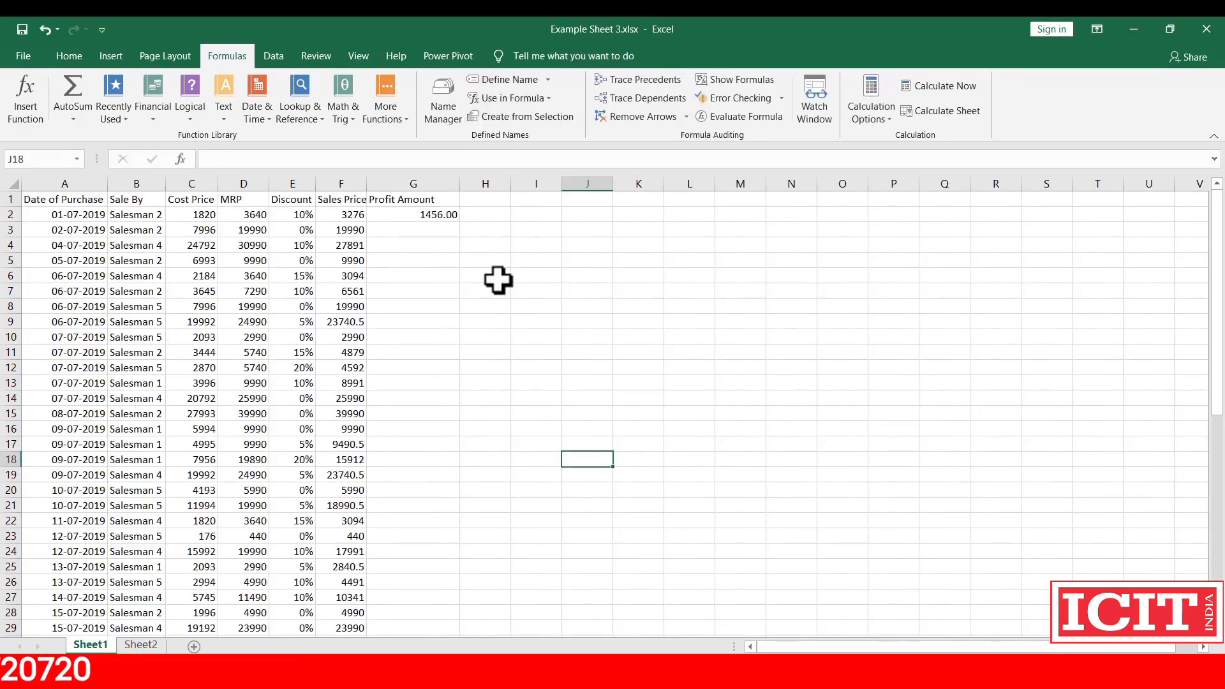
pyautogui.click(492, 216)
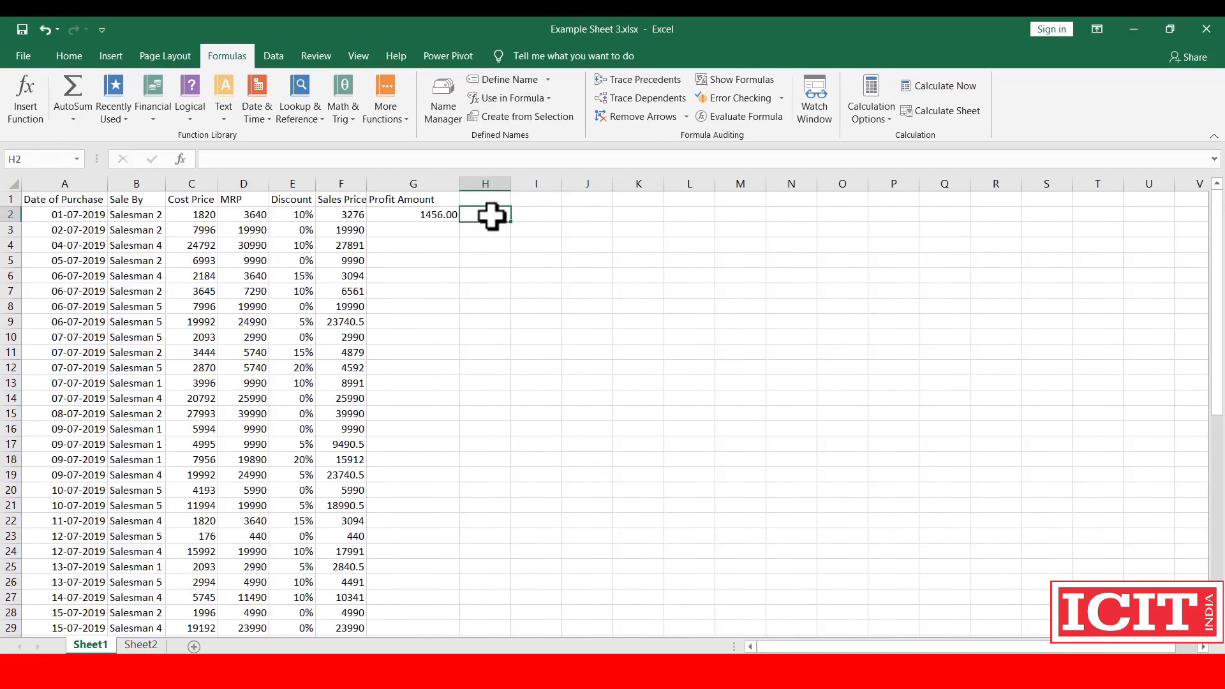